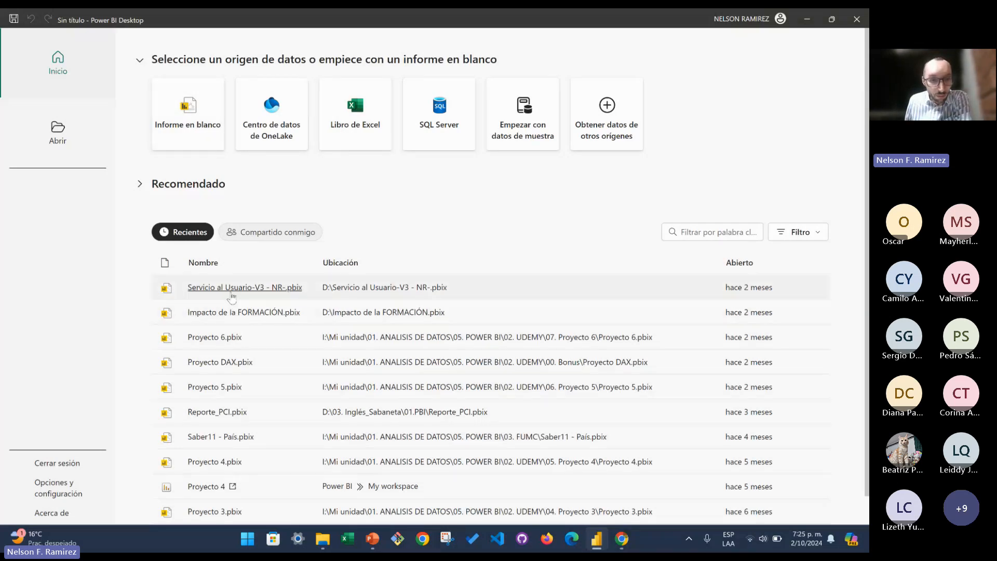
# - Start a new blank report
pyautogui.scroll(-1, 232, 297)
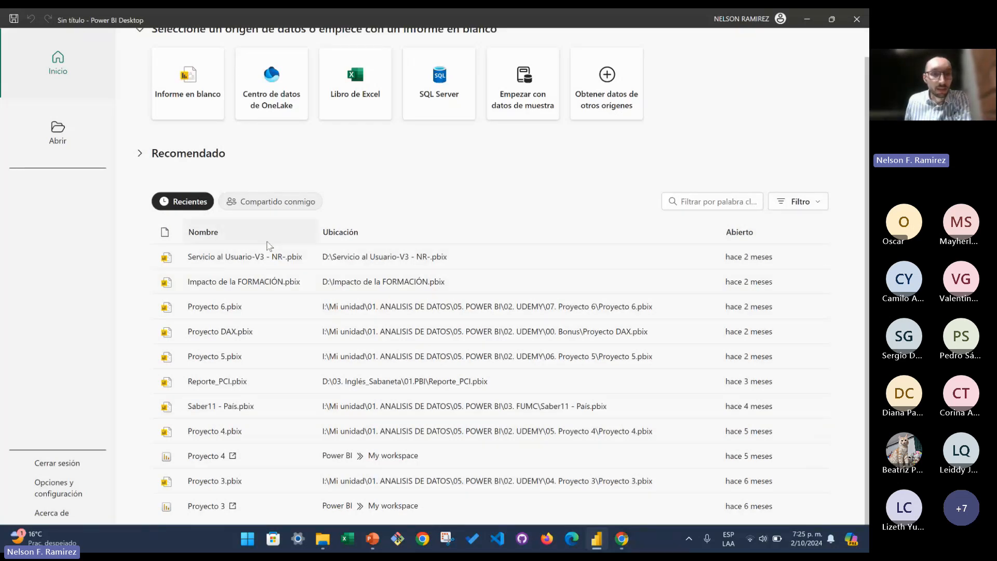
pyautogui.scroll(1, 214, 280)
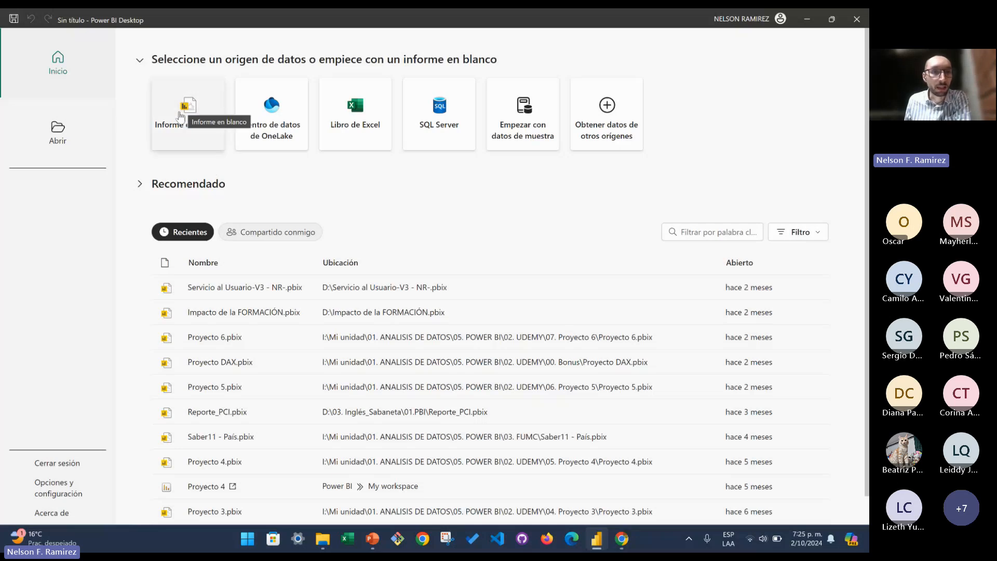
pyautogui.click(179, 115)
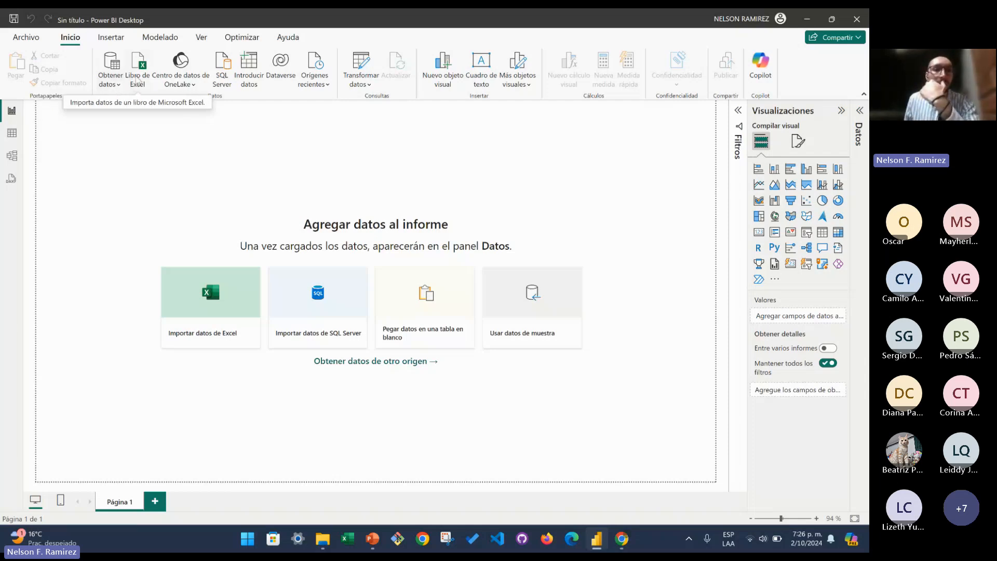
# - Connect to the Excel workbook 03. Ej Datos Empleados in the Datos Ejemplo folder inside the course folder on the desktop
pyautogui.click(117, 82)
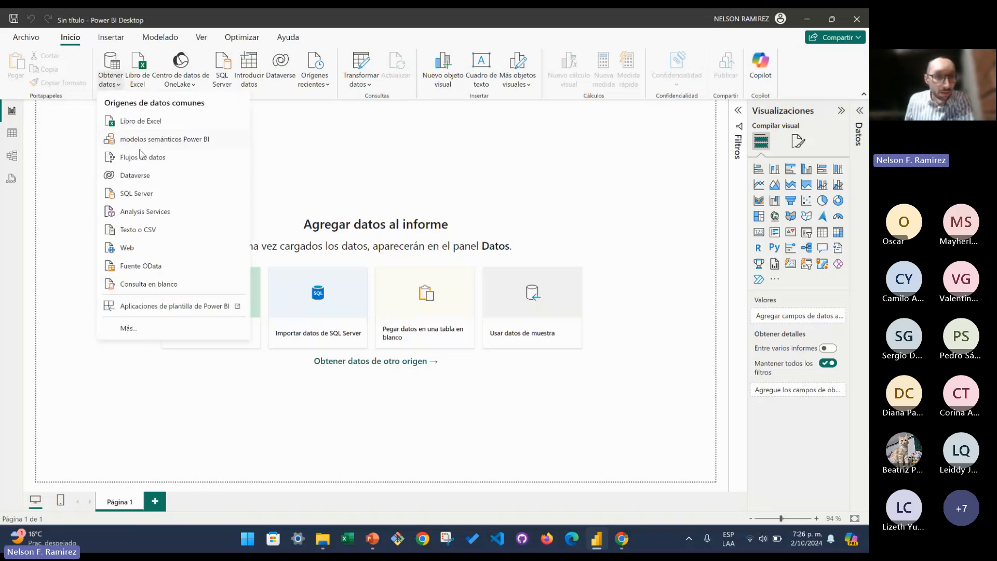
pyautogui.click(152, 124)
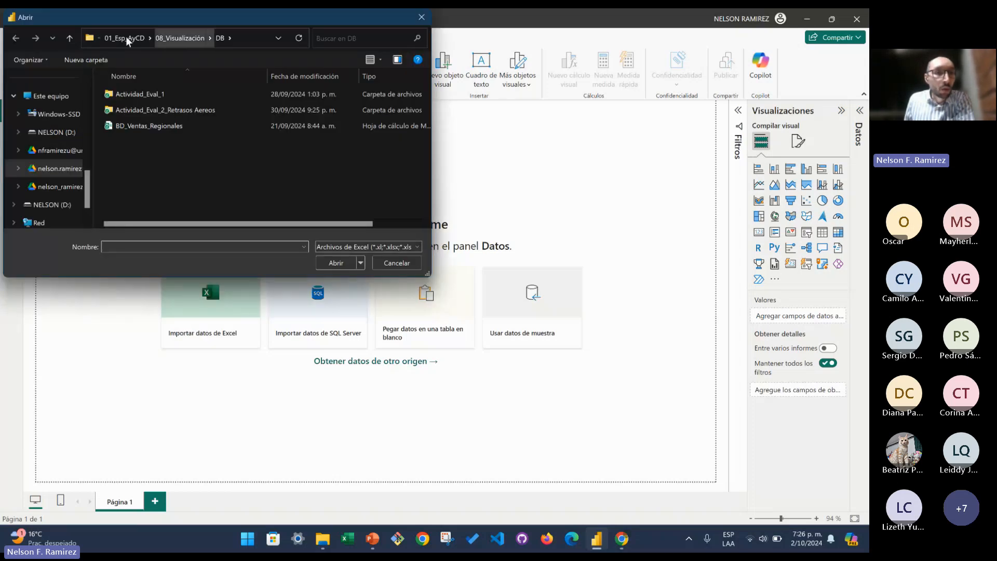
pyautogui.scroll(5, 52, 136)
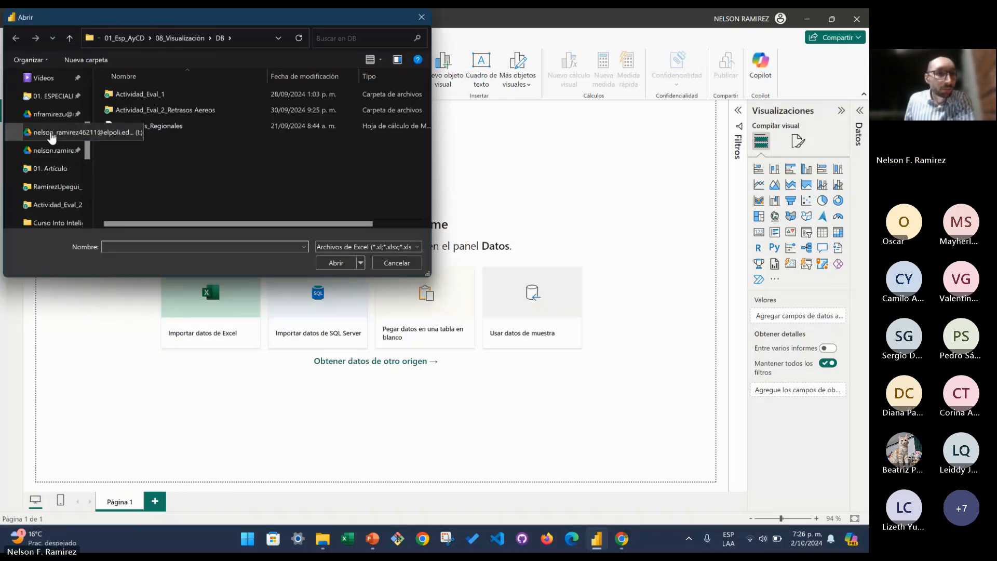
pyautogui.scroll(5, 51, 136)
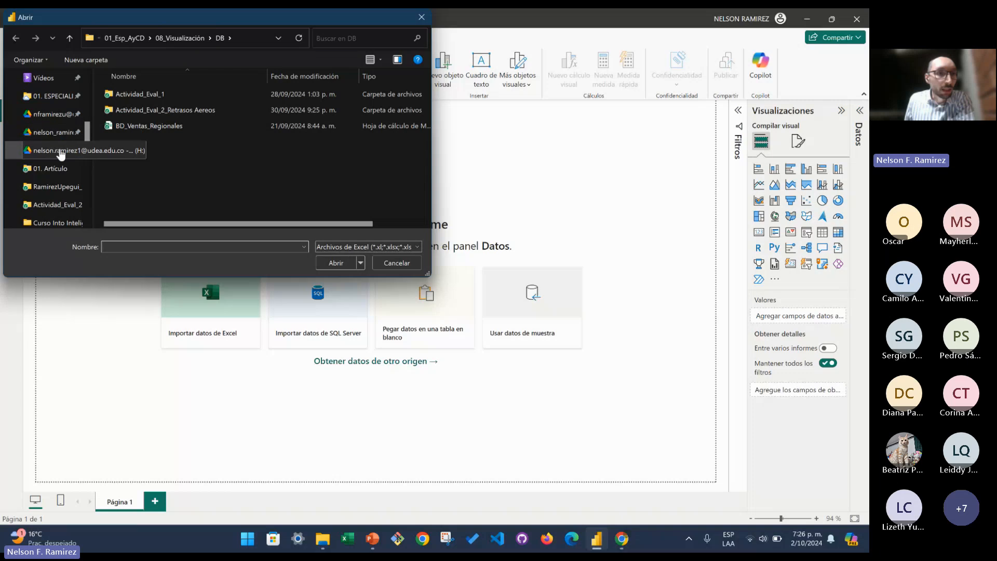
pyautogui.click(52, 154)
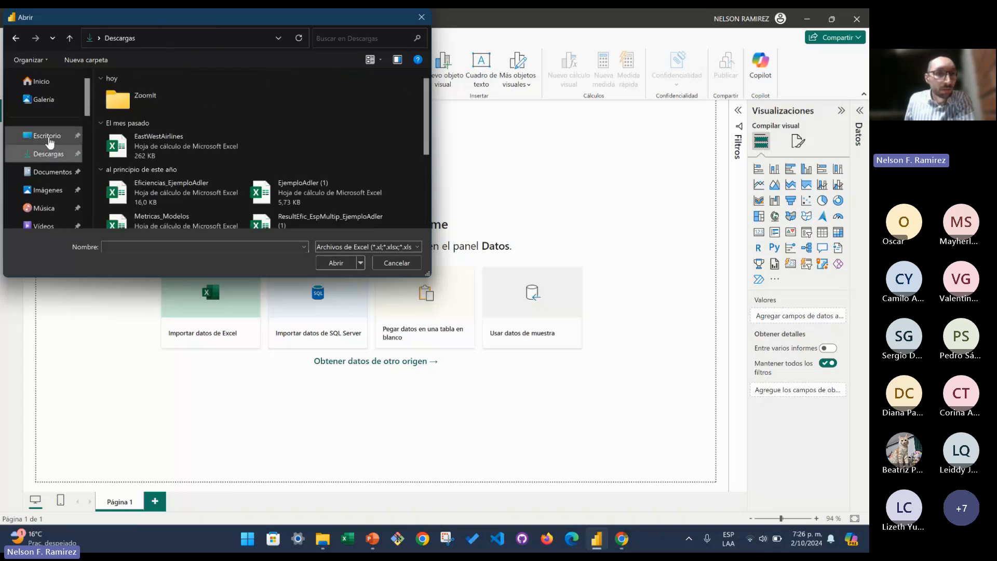
pyautogui.click(47, 136)
pyautogui.doubleClick(138, 99)
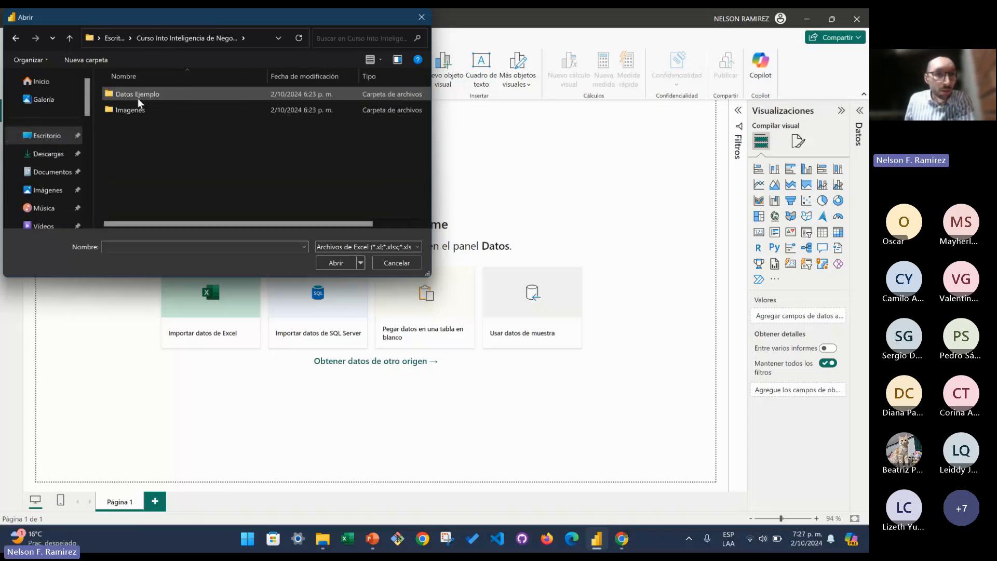
pyautogui.doubleClick(130, 93)
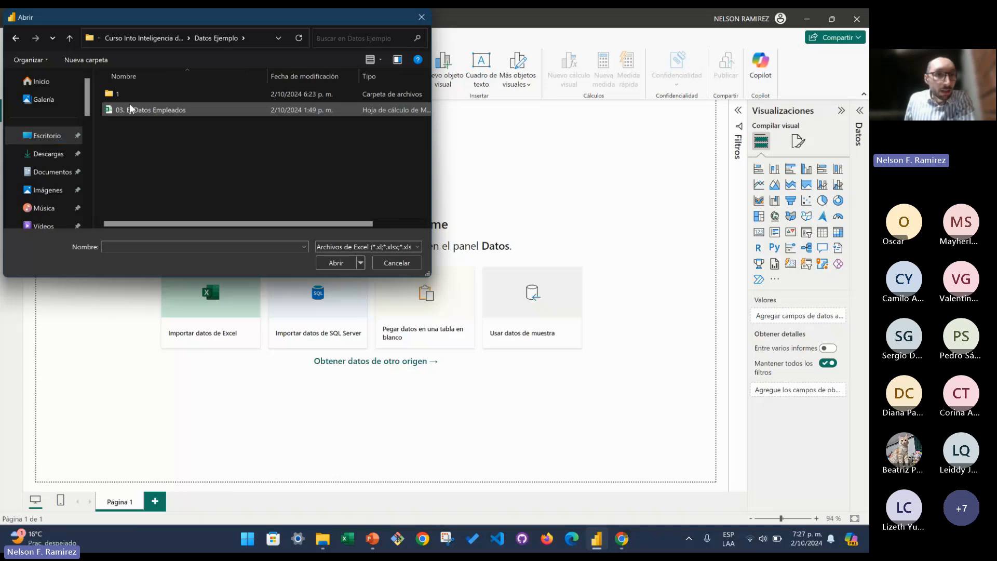
pyautogui.click(130, 105)
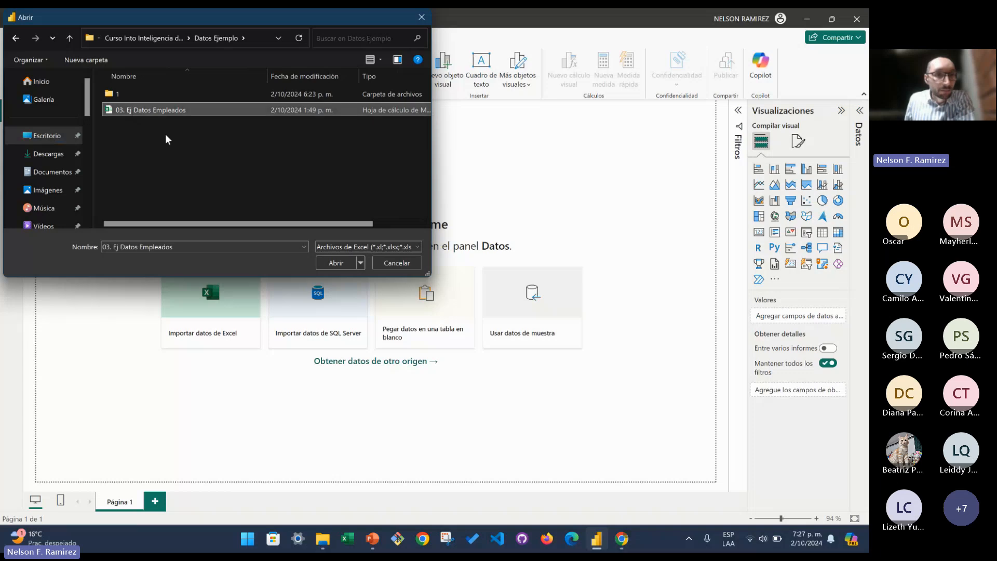
pyautogui.click(335, 262)
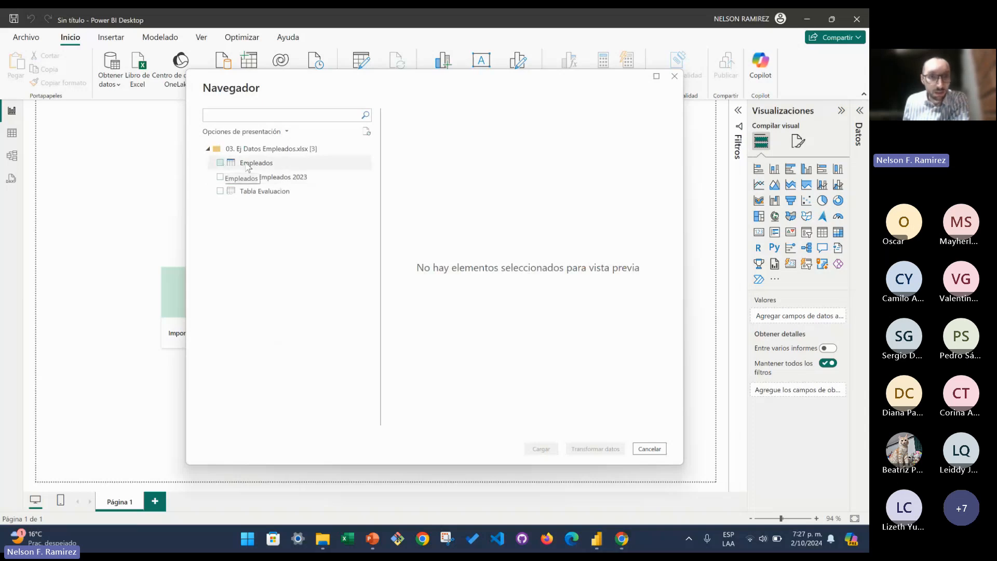
# - Preview Empleados and Tabla Empleados 2023 from the workbook, and mark Empleados for loading
pyautogui.click(251, 166)
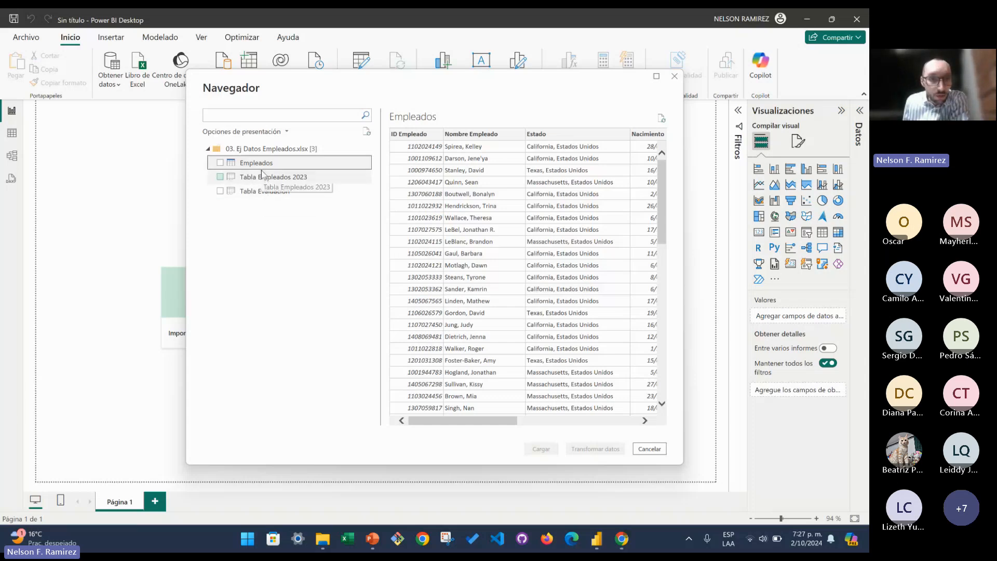
pyautogui.press('Down')
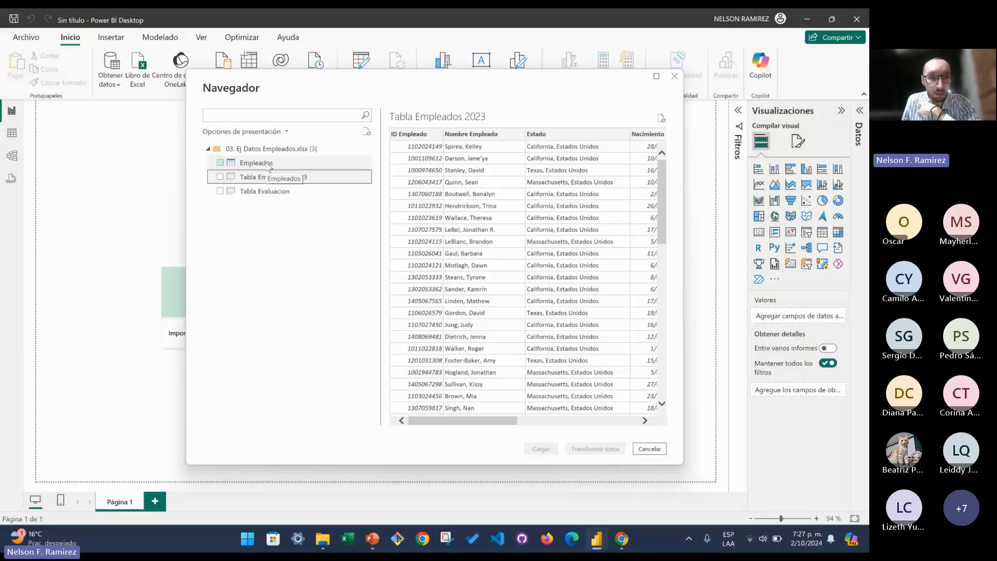
pyautogui.click(232, 166)
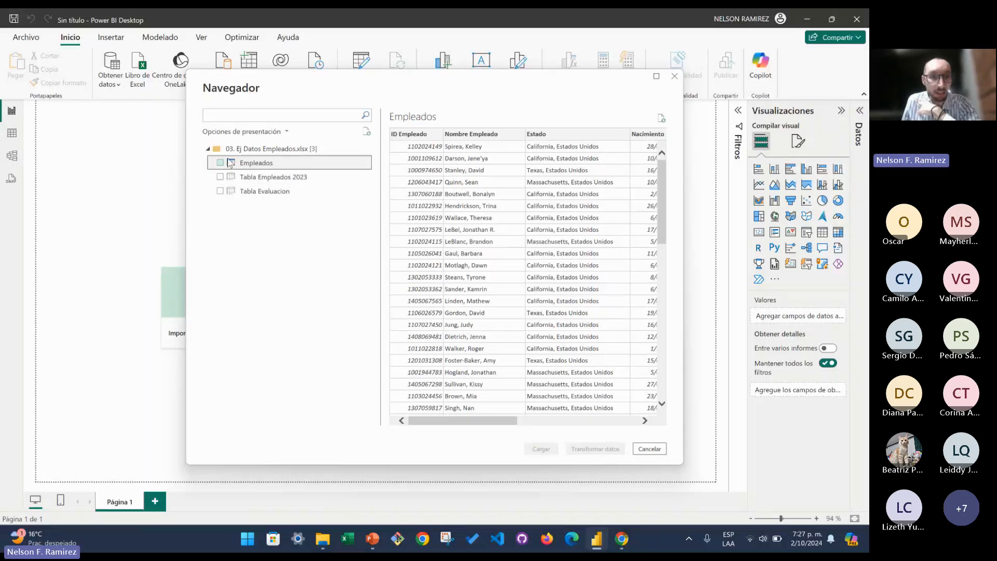
pyautogui.click(231, 163)
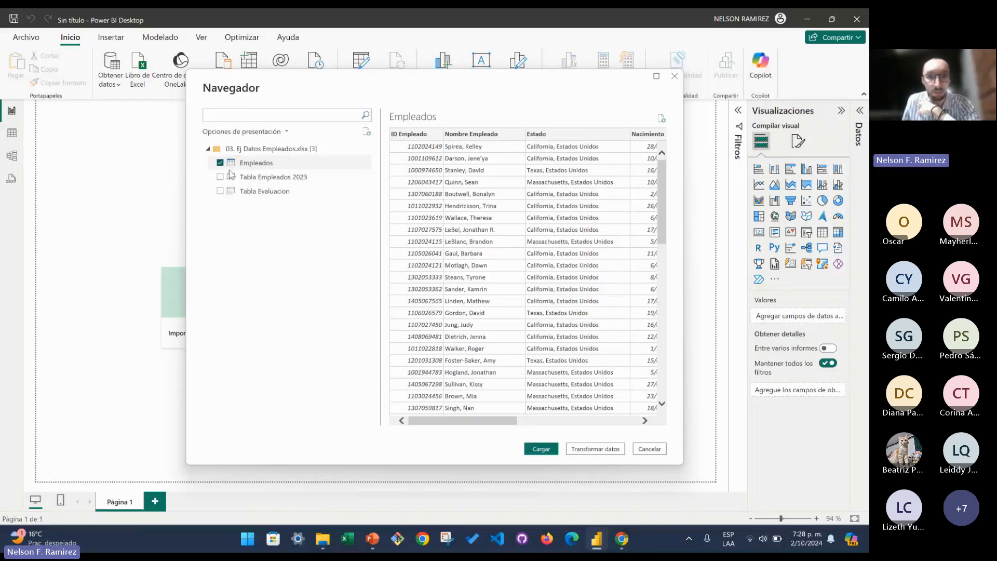
# - Compare the previews of Empleados and Tabla Empleados 2023, and also mark Tabla Evaluacion for loading
pyautogui.click(256, 164)
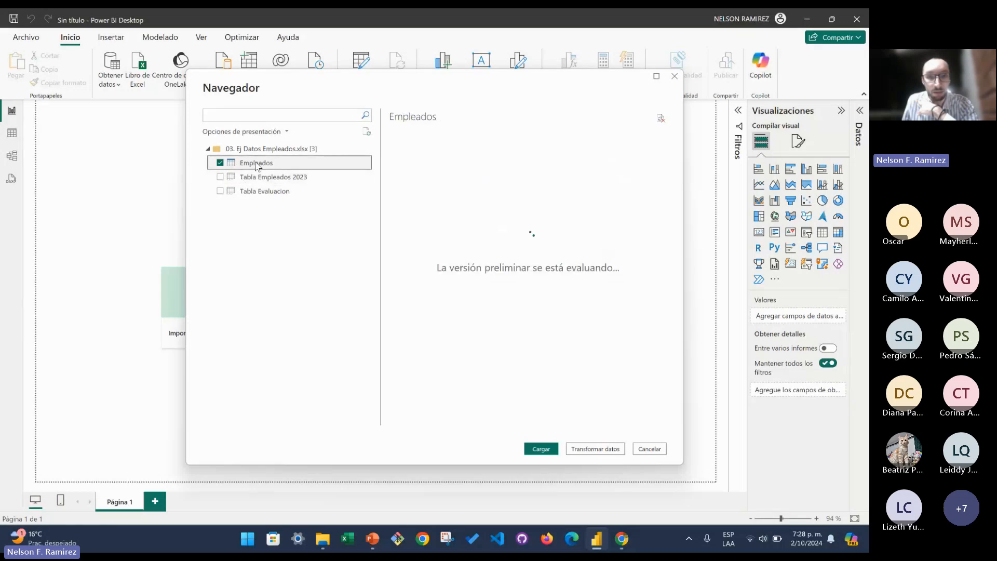
pyautogui.click(259, 177)
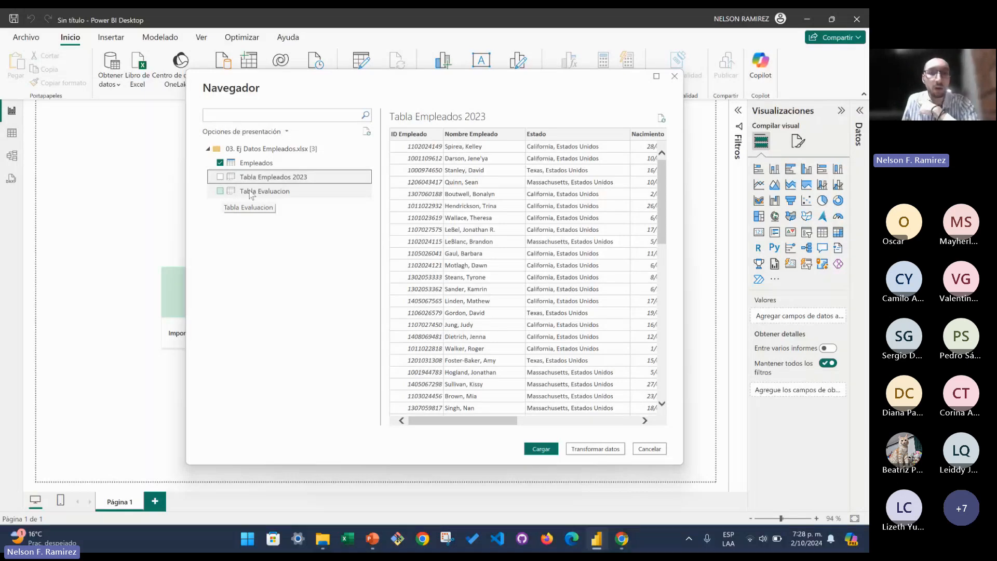
pyautogui.click(251, 192)
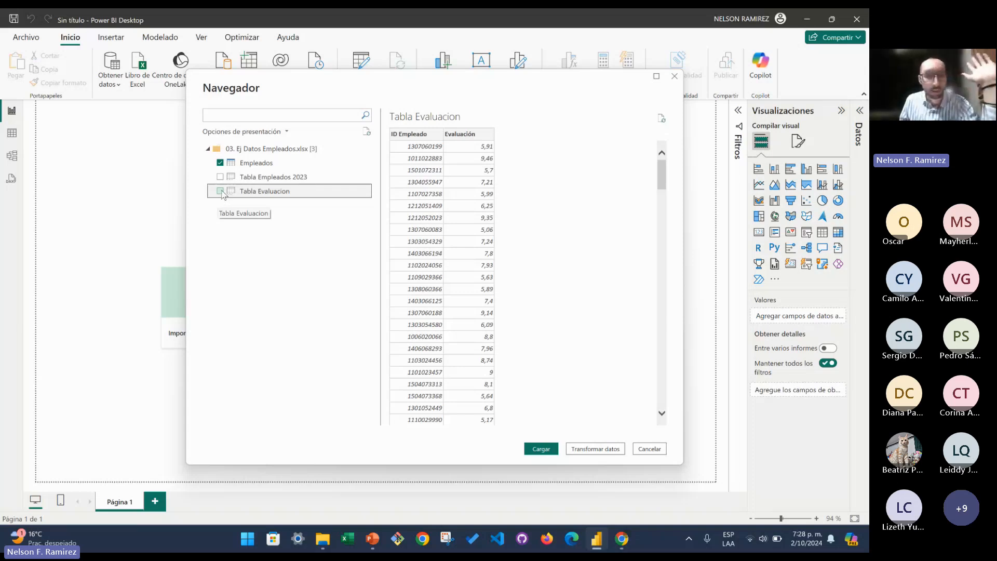
pyautogui.click(221, 191)
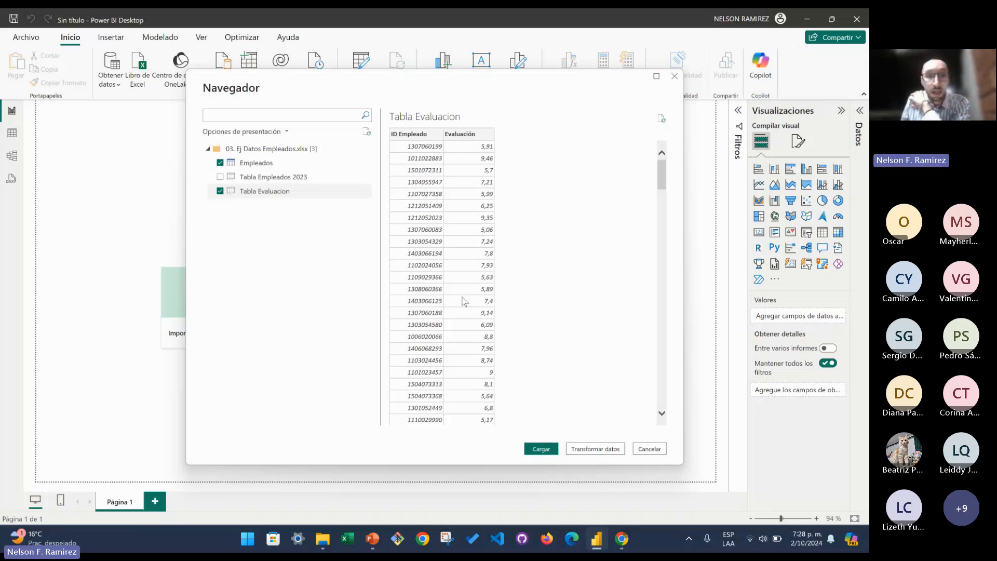
# - Review the rows and columns in the Empleados preview, and load the two marked tables into the report
pyautogui.click(256, 162)
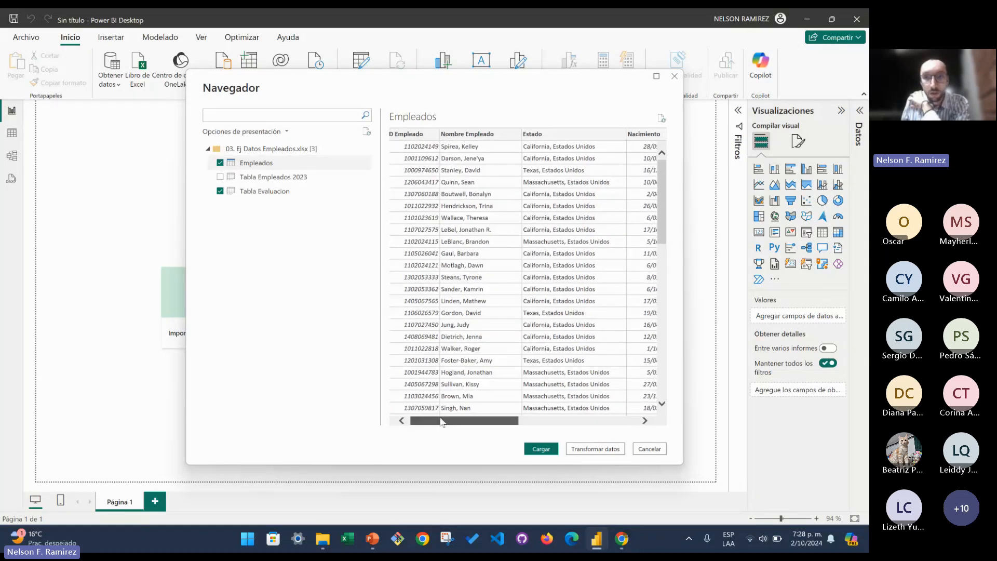
pyautogui.moveTo(440, 420)
pyautogui.mouseDown()
pyautogui.moveTo(523, 415)
pyautogui.moveTo(430, 408)
pyautogui.mouseUp()
pyautogui.scroll(-7, 430, 407)
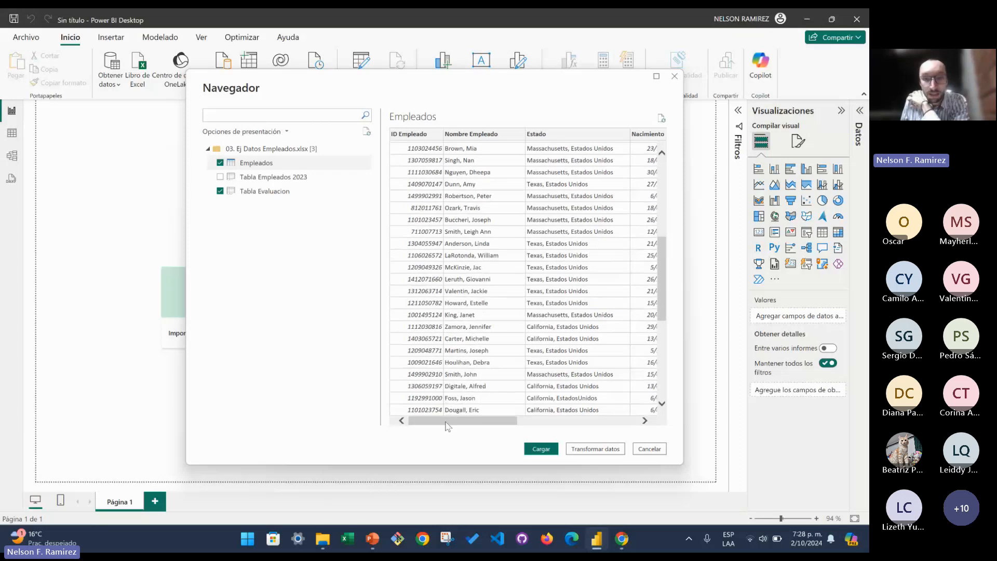
pyautogui.moveTo(449, 422); pyautogui.dragTo(501, 422)
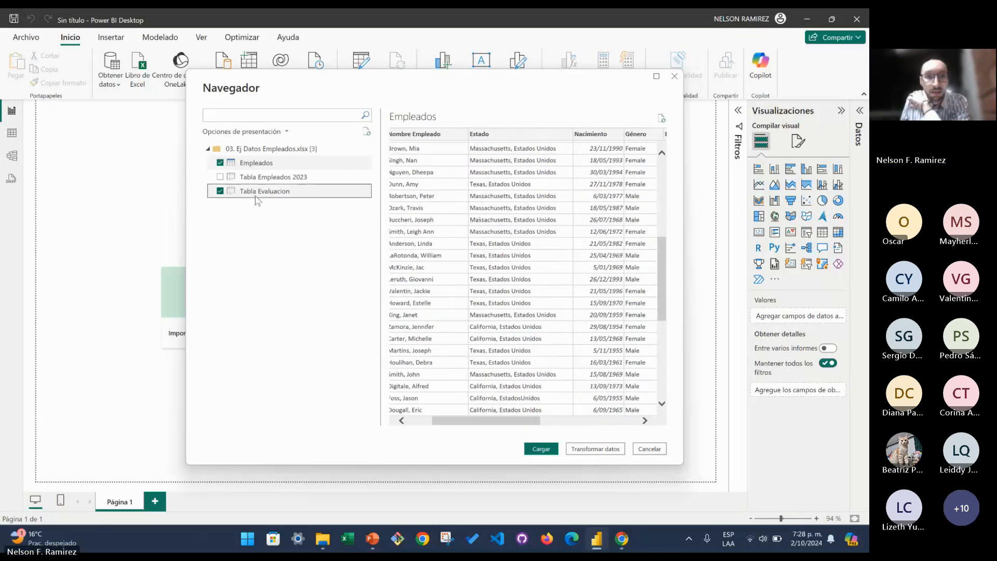
pyautogui.click(264, 191)
pyautogui.click(541, 449)
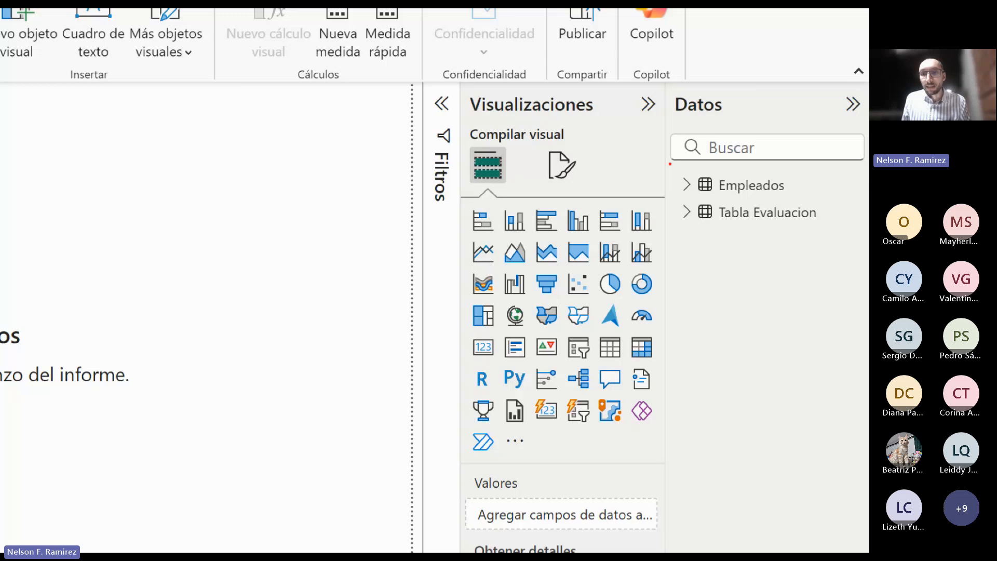
pyautogui.moveTo(670, 164)
pyautogui.mouseDown()
pyautogui.moveTo(756, 221)
pyautogui.moveTo(827, 237)
pyautogui.mouseUp()
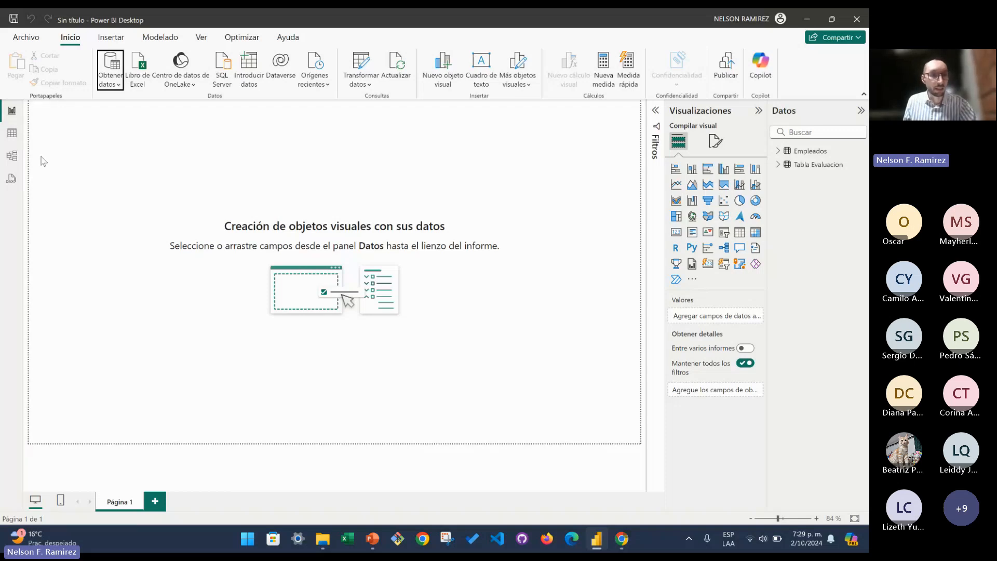
pyautogui.moveTo(27, 105); pyautogui.dragTo(641, 444)
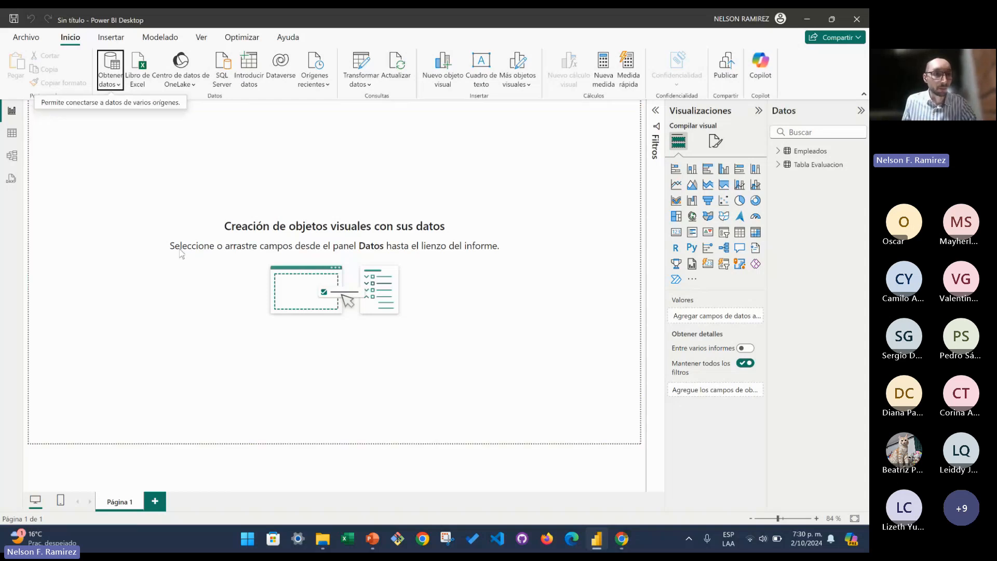
# - Examine the loaded Empleados rows, its Departamento and Estado columns, and the field list of Tabla Evaluacion in table view
pyautogui.click(12, 134)
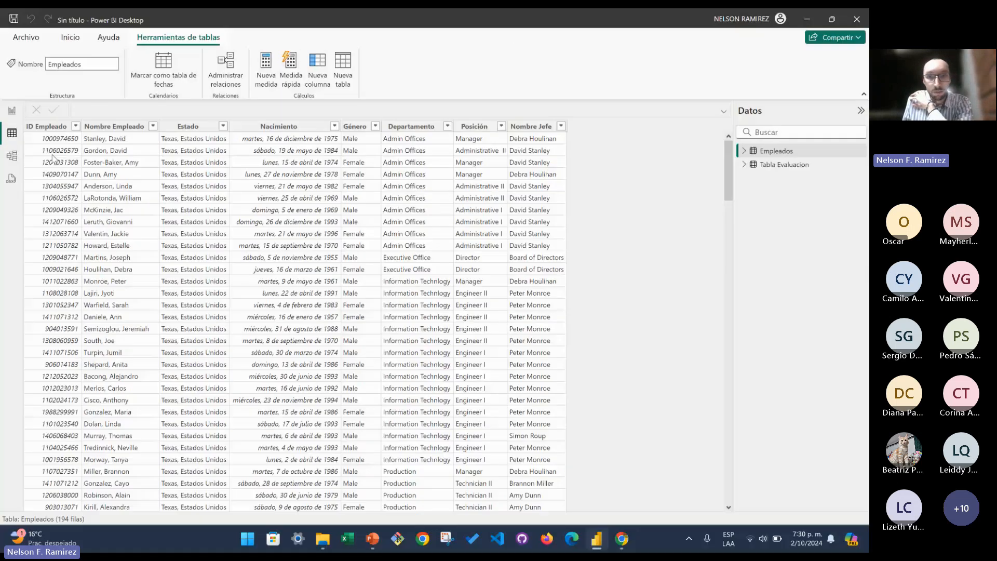
pyautogui.scroll(-5, 472, 180)
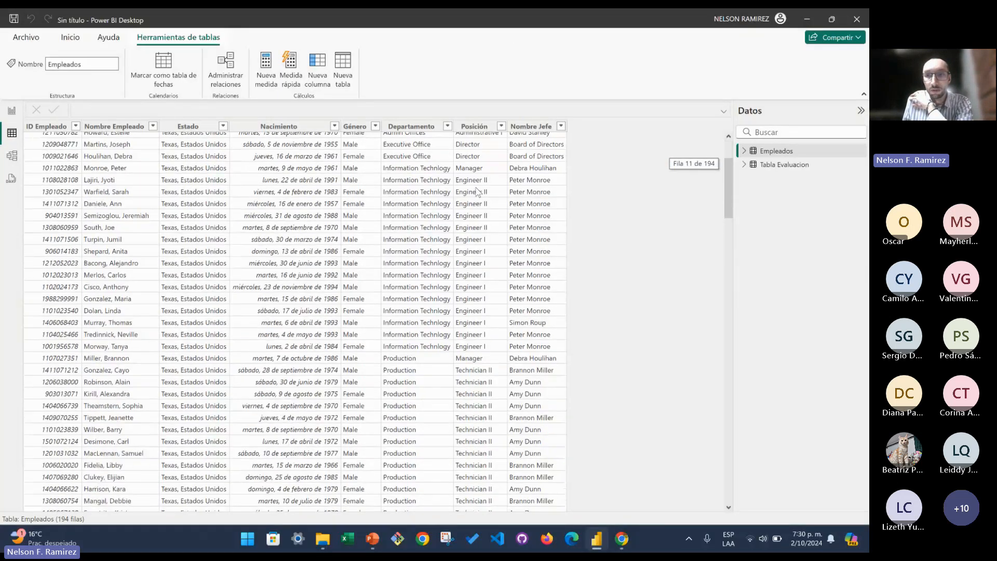
pyautogui.scroll(5, 681, 167)
pyautogui.click(746, 151)
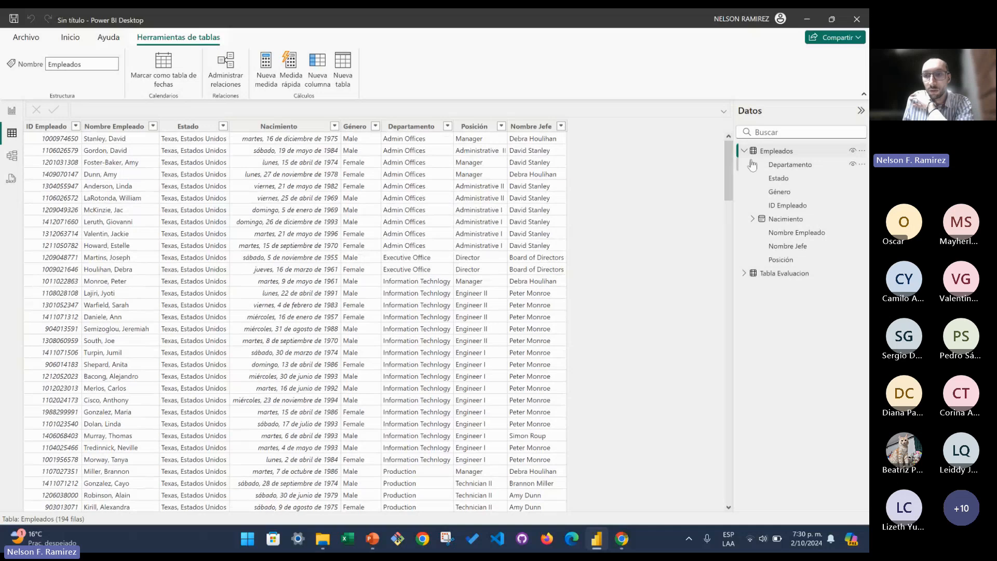
pyautogui.click(752, 165)
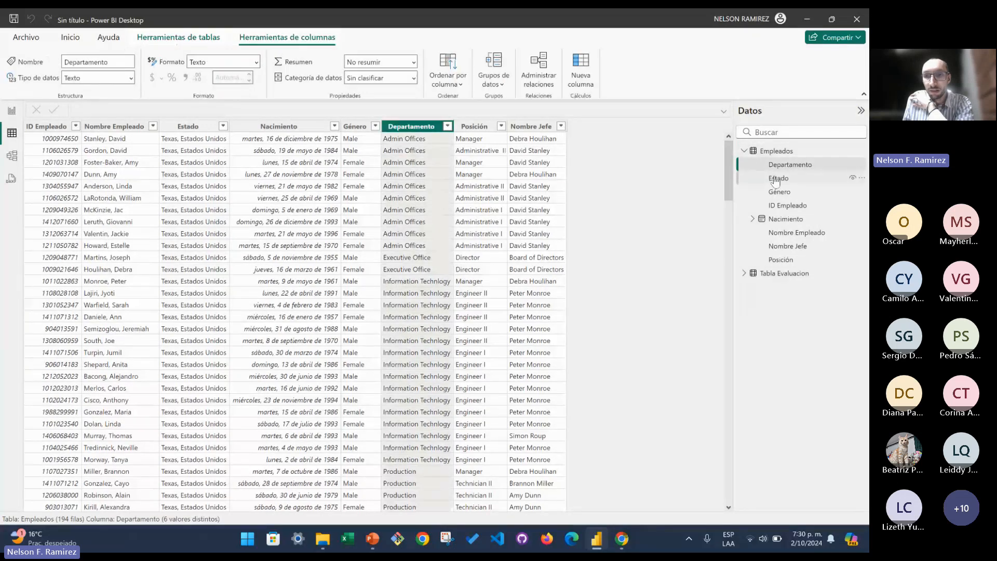
pyautogui.click(756, 178)
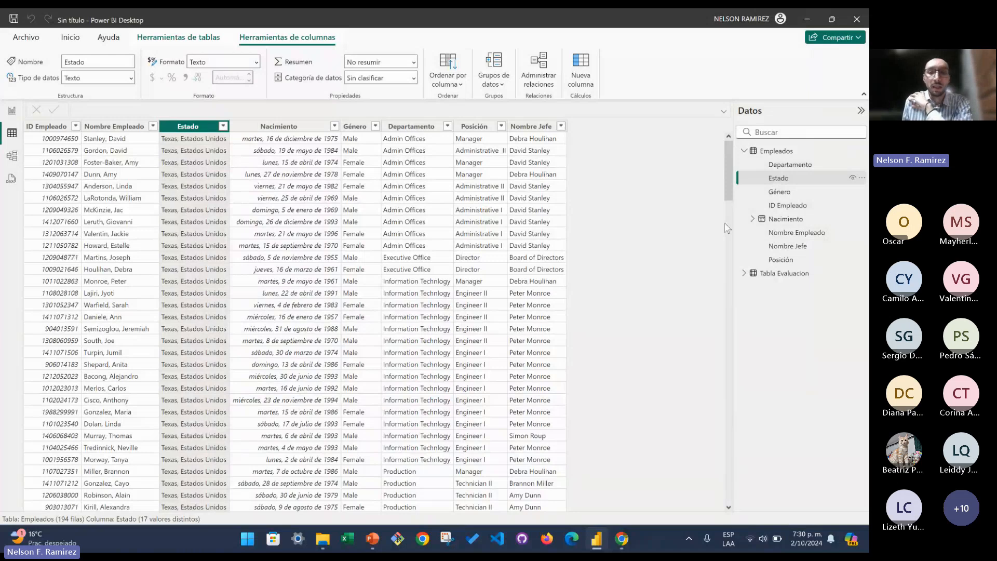
pyautogui.click(744, 273)
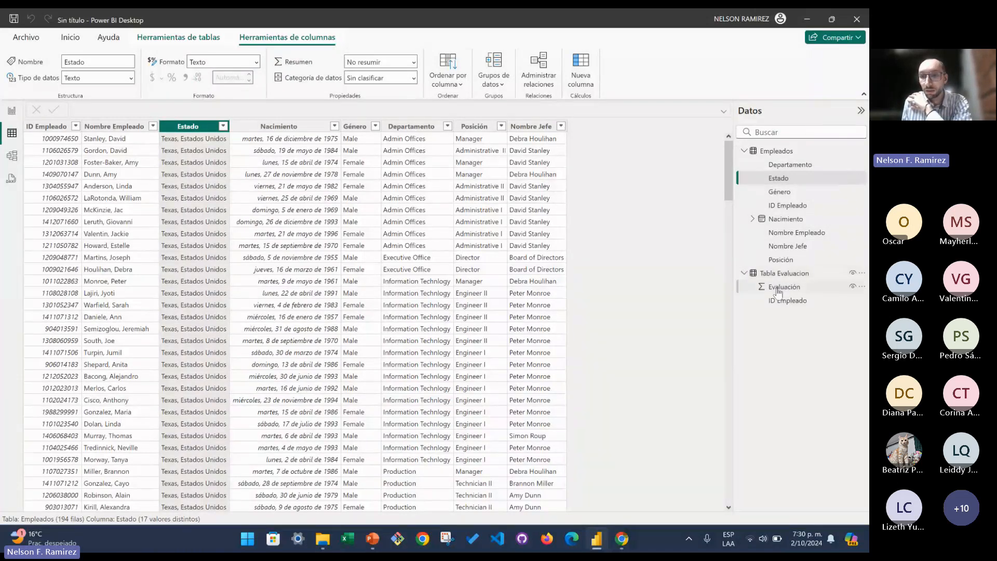
# - Spread the tables apart in model view, moving Empleados away from Tabla Evaluacion and placing Tabla Evaluacion below it to expose their relationship
pyautogui.click(12, 155)
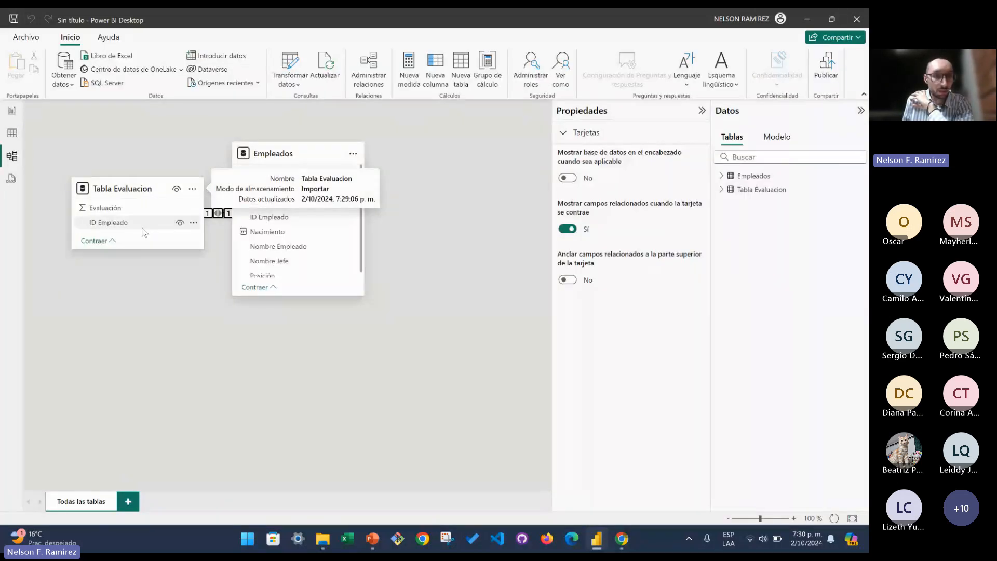
pyautogui.moveTo(275, 154); pyautogui.dragTo(382, 154)
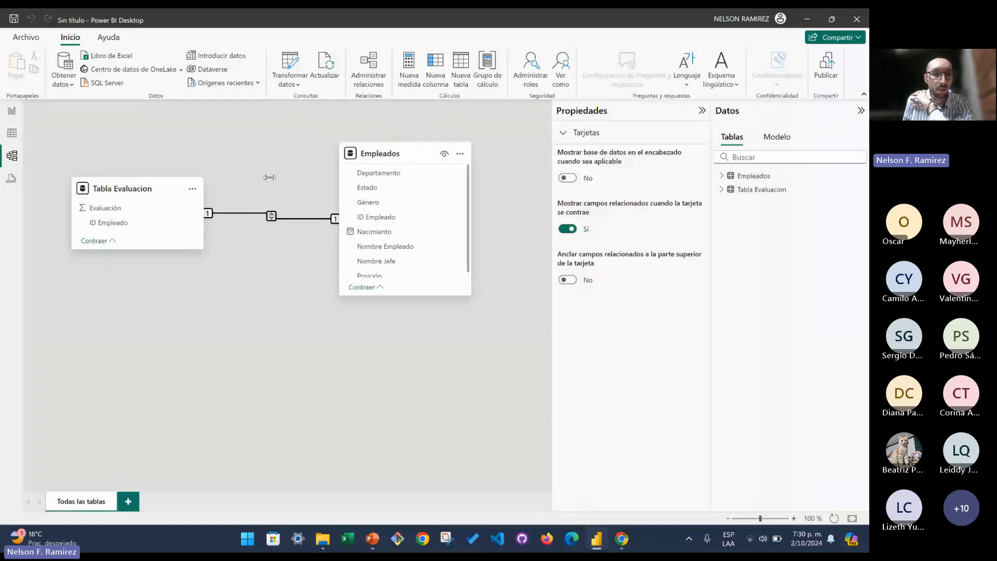
pyautogui.moveTo(109, 193); pyautogui.dragTo(189, 356)
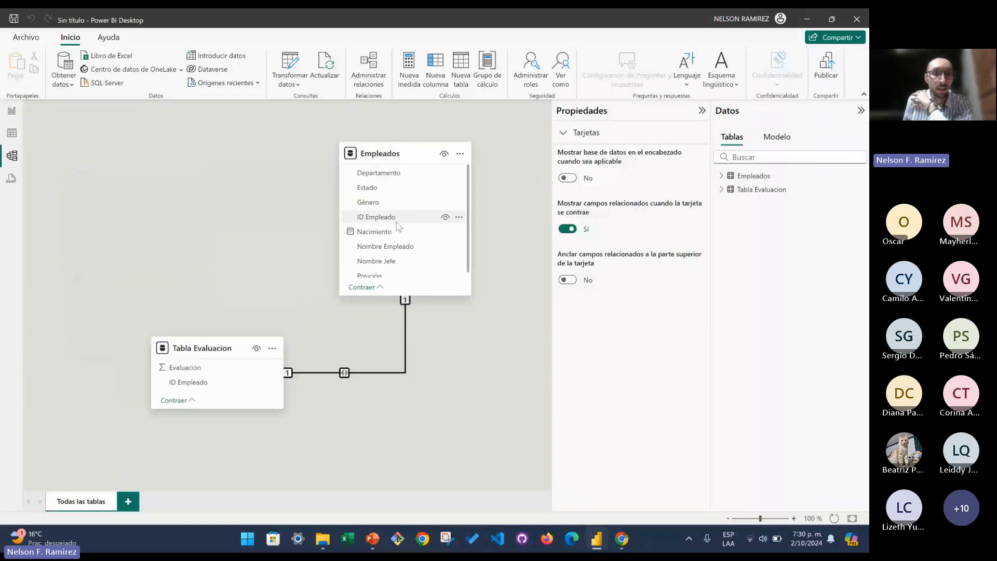
# - Rearrange the model diagram so Empleados sits at the far left, with Tabla Evaluacion below and slightly to its right
pyautogui.moveTo(368, 150); pyautogui.dragTo(94, 149)
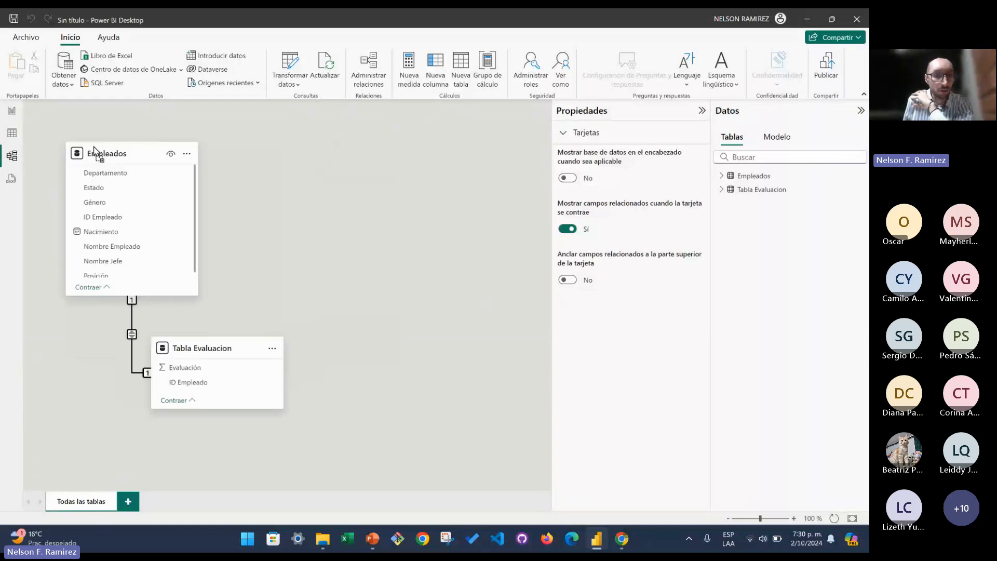
pyautogui.moveTo(148, 338); pyautogui.dragTo(195, 348)
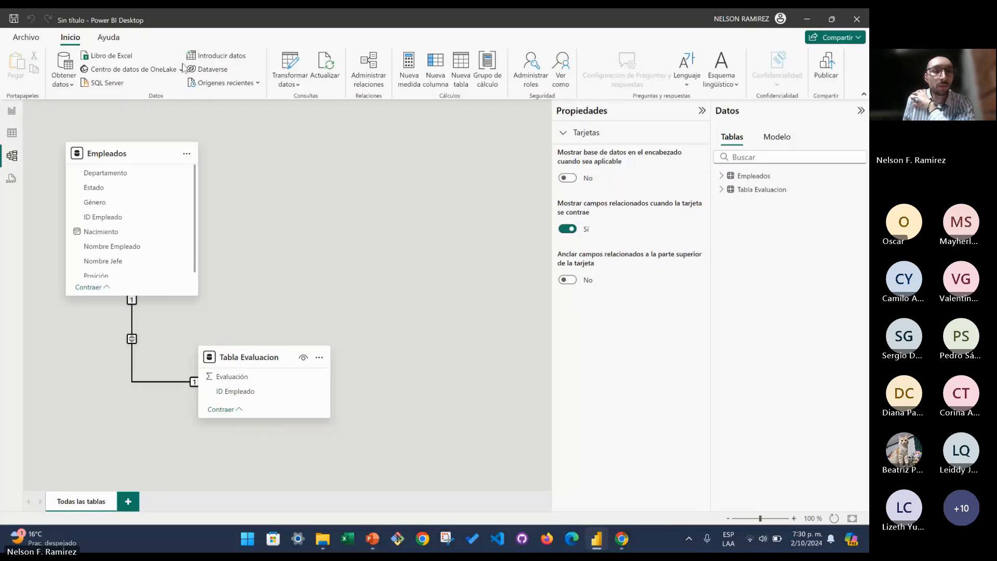
pyautogui.click(64, 83)
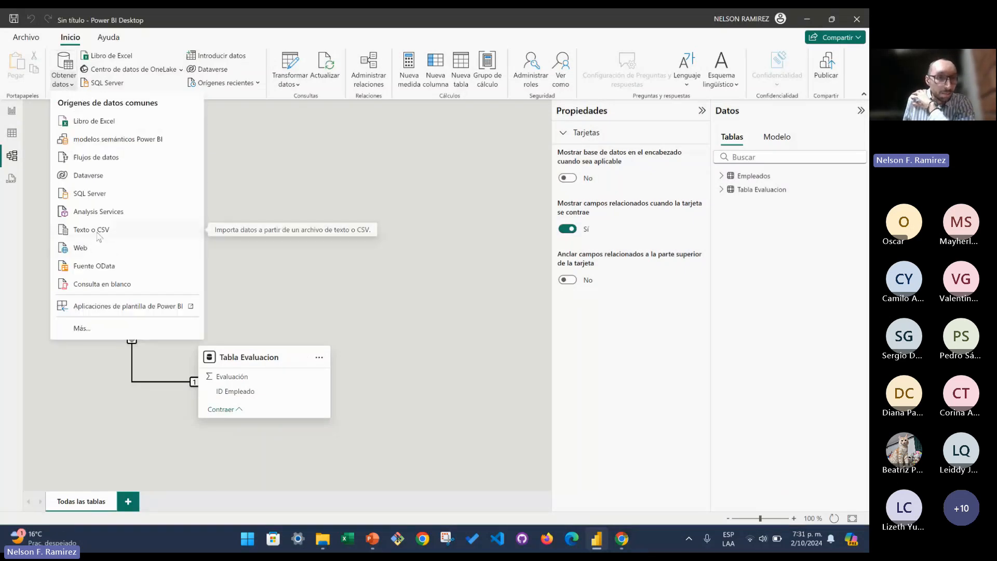
pyautogui.click(98, 235)
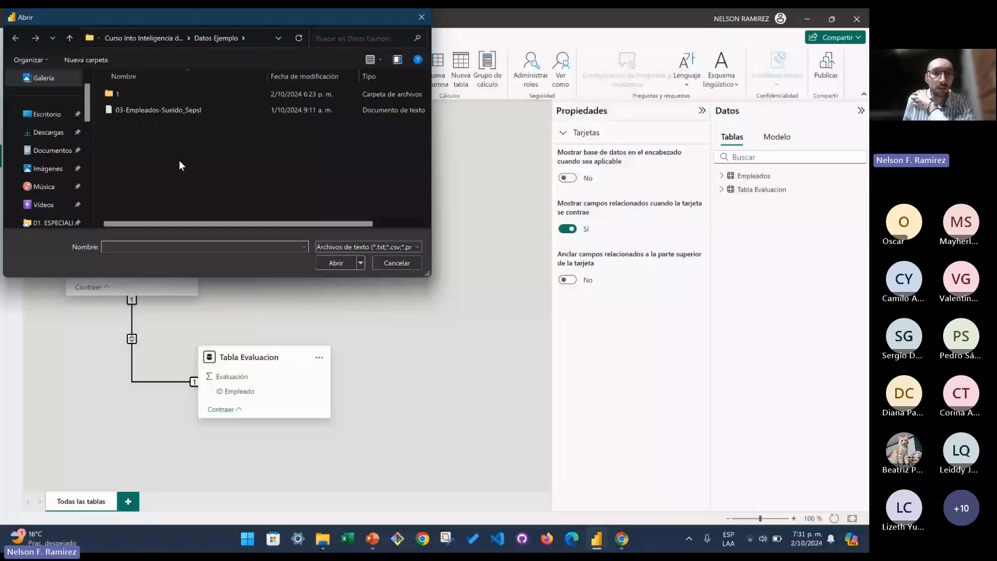
pyautogui.click(185, 110)
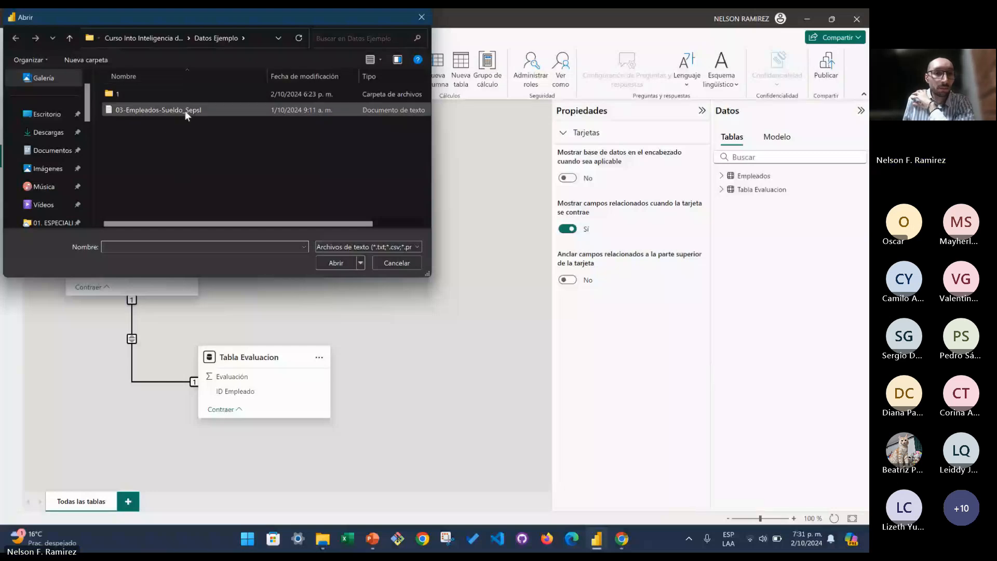
pyautogui.click(335, 264)
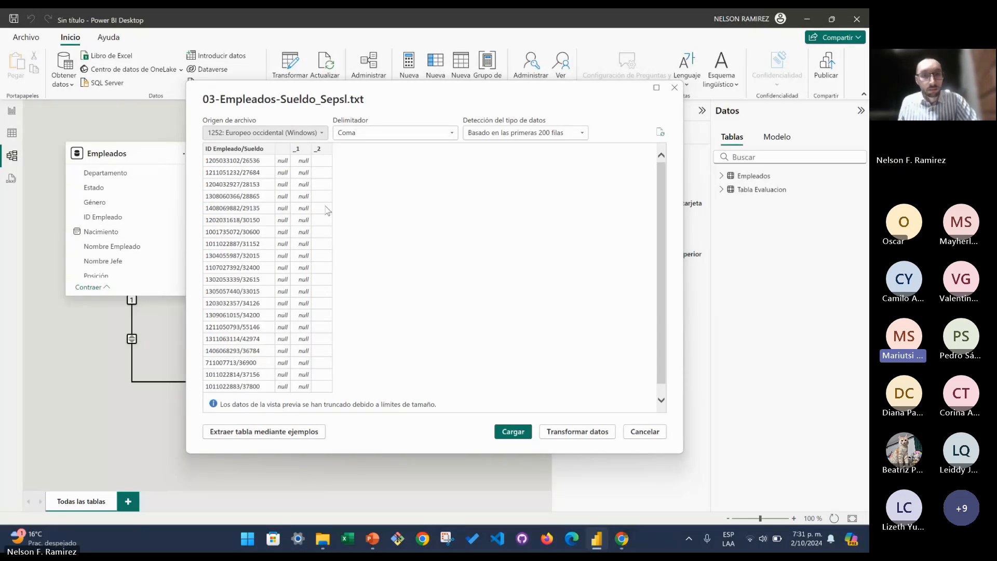
pyautogui.click(644, 431)
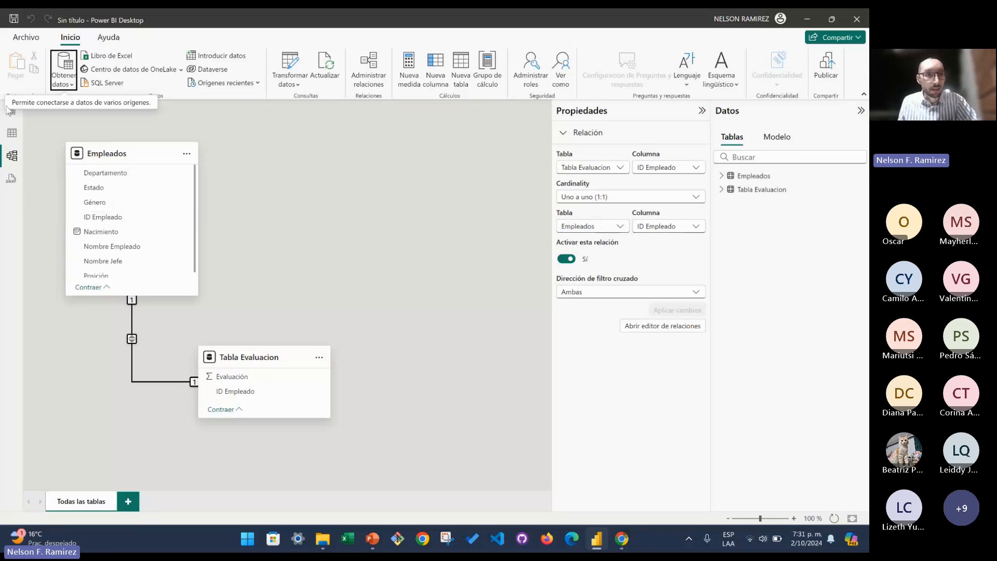
# - Look at the blank report canvas in report view, and return to the model view
pyautogui.click(11, 111)
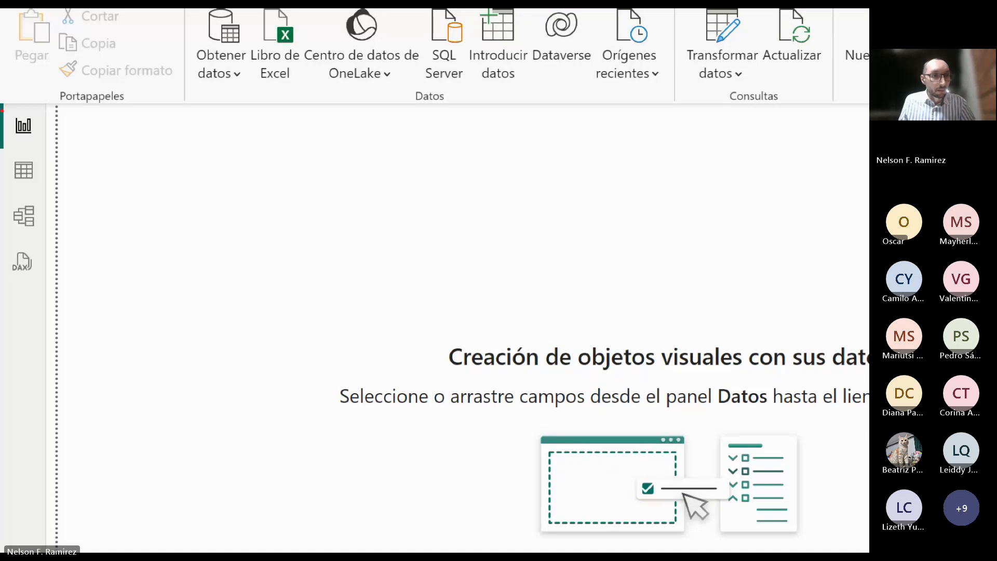
pyautogui.moveTo(4, 100); pyautogui.dragTo(53, 283)
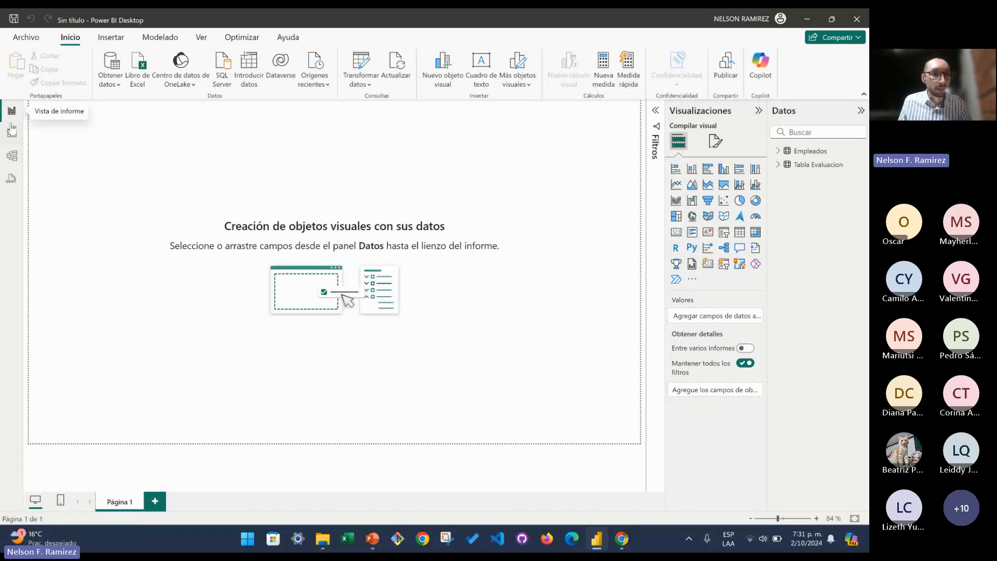
pyautogui.click(12, 155)
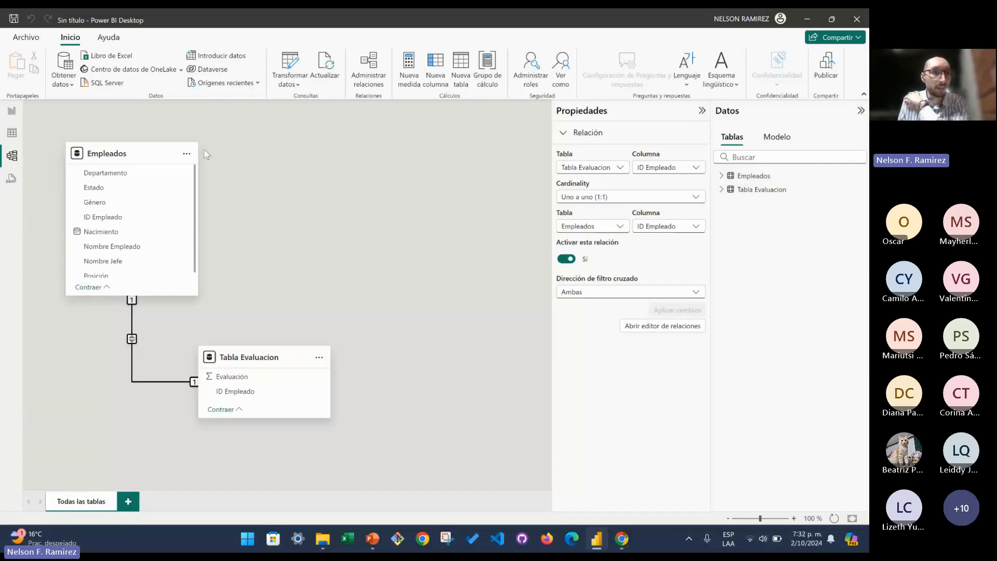
# - Connect to the text file 03-Empleados-Sueldo_Sepsl as a Text/CSV data source and bring up its import preview
pyautogui.click(66, 82)
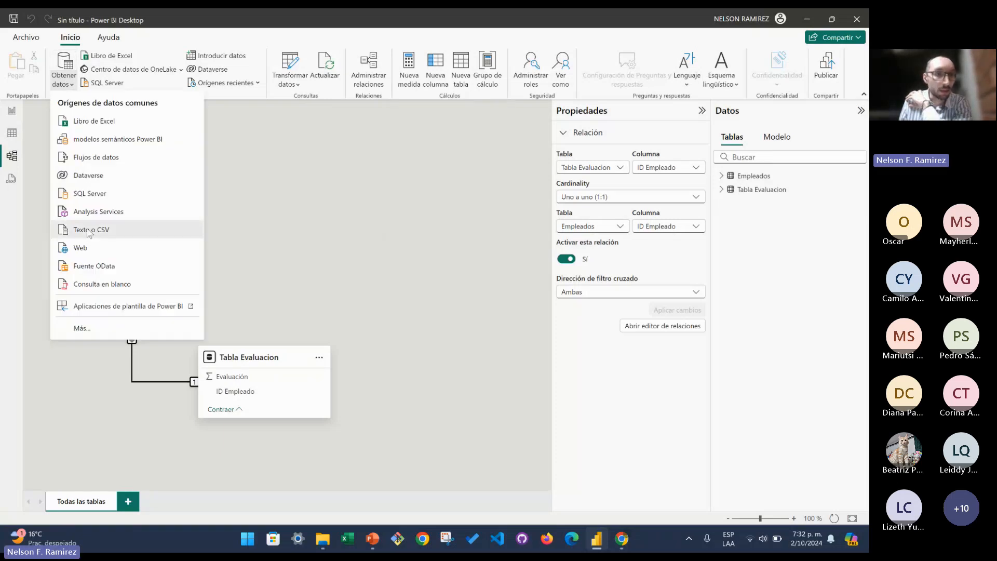
pyautogui.click(89, 230)
pyautogui.click(156, 109)
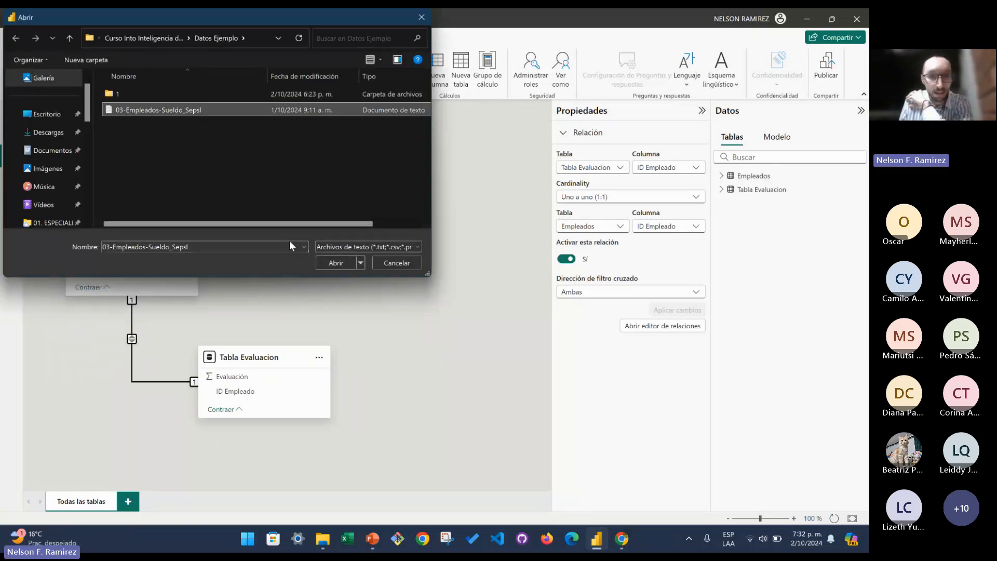
pyautogui.click(336, 263)
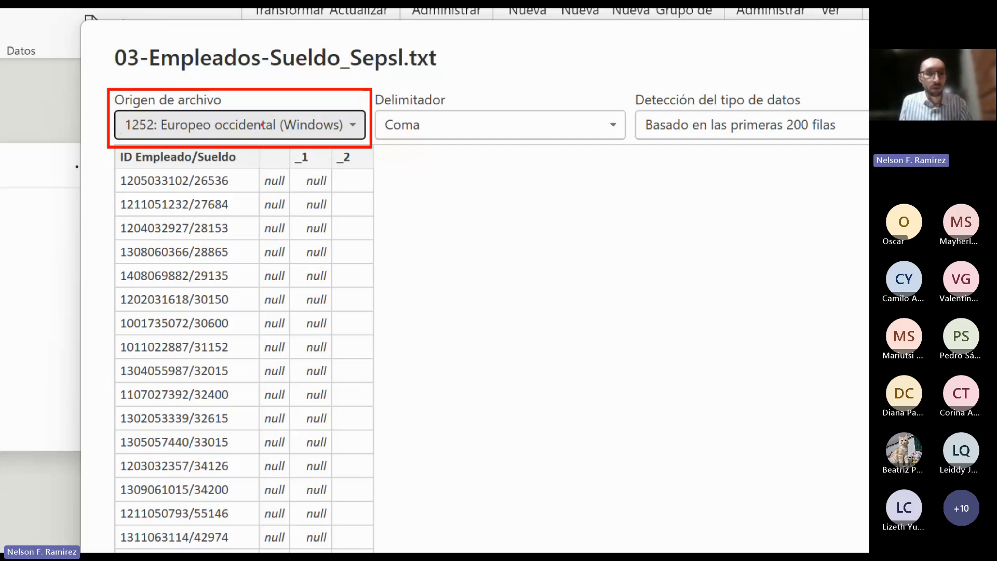
# - Set the file origin of the salary text file to 65001: Unicode (UTF-8)
pyautogui.click(249, 125)
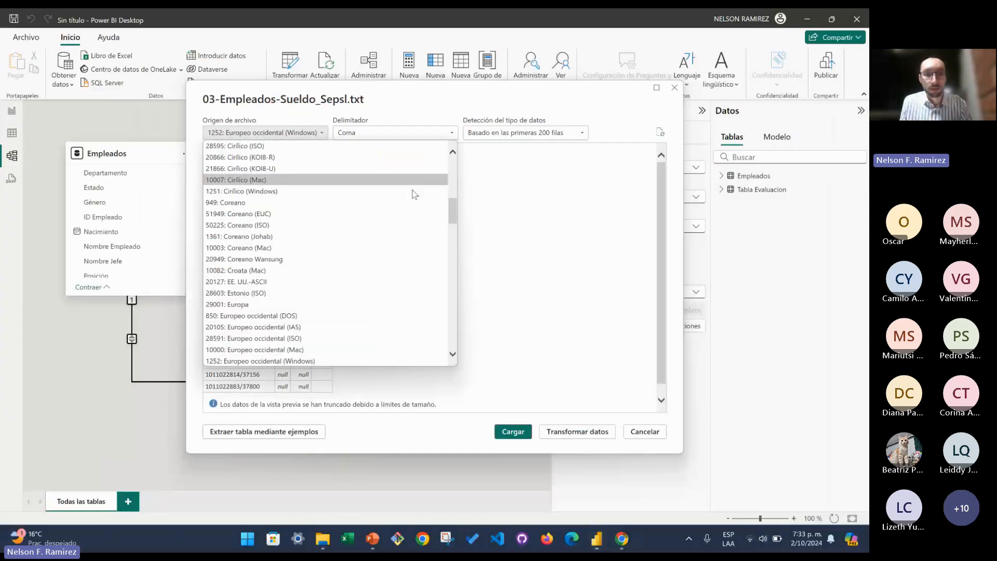
pyautogui.moveTo(452, 210); pyautogui.dragTo(290, 343)
pyautogui.click(290, 340)
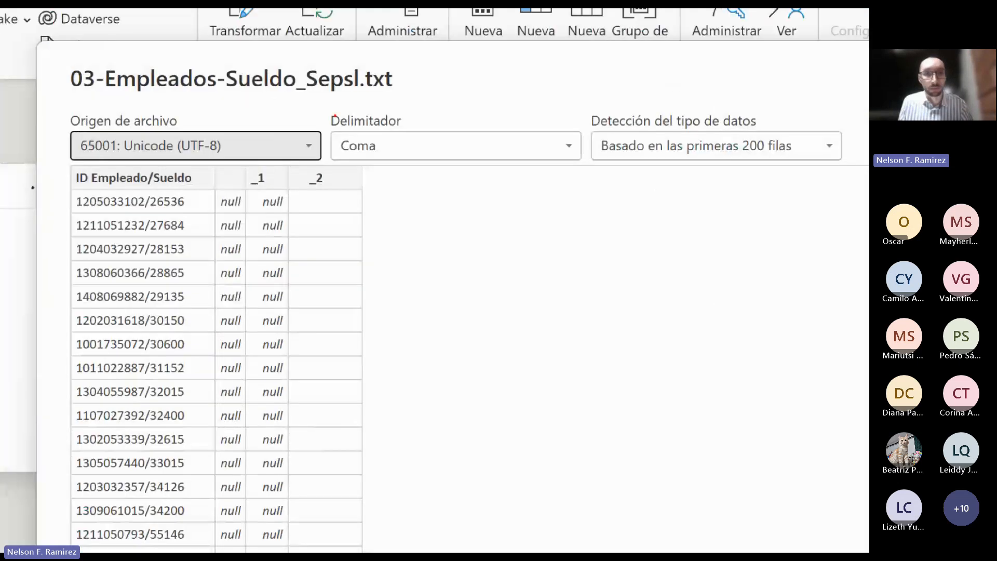
pyautogui.moveTo(325, 110)
pyautogui.mouseDown()
pyautogui.moveTo(608, 174)
pyautogui.moveTo(592, 171)
pyautogui.mouseUp()
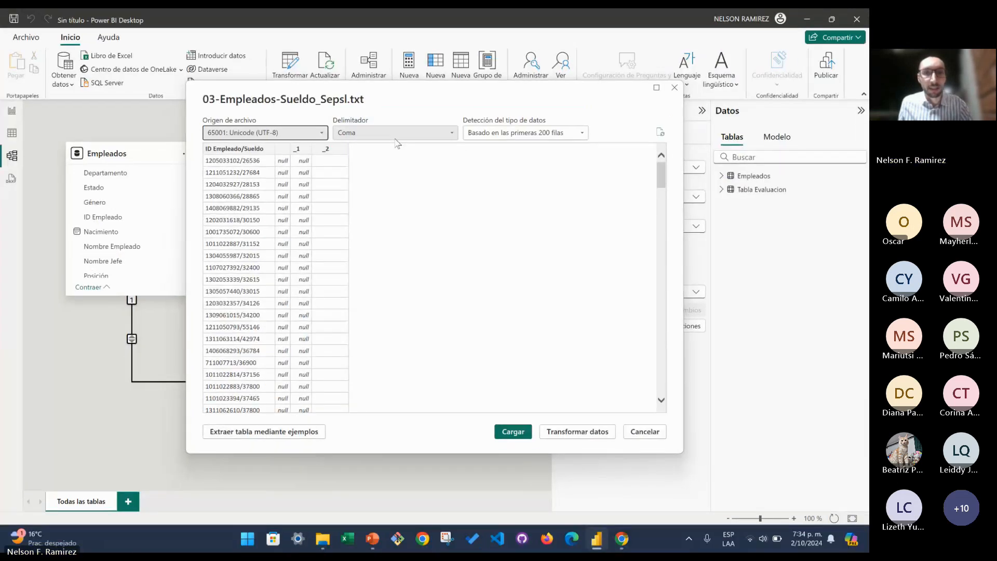
# - Try the equals sign, semicolon and tab delimiters on the salary file preview
pyautogui.click(454, 133)
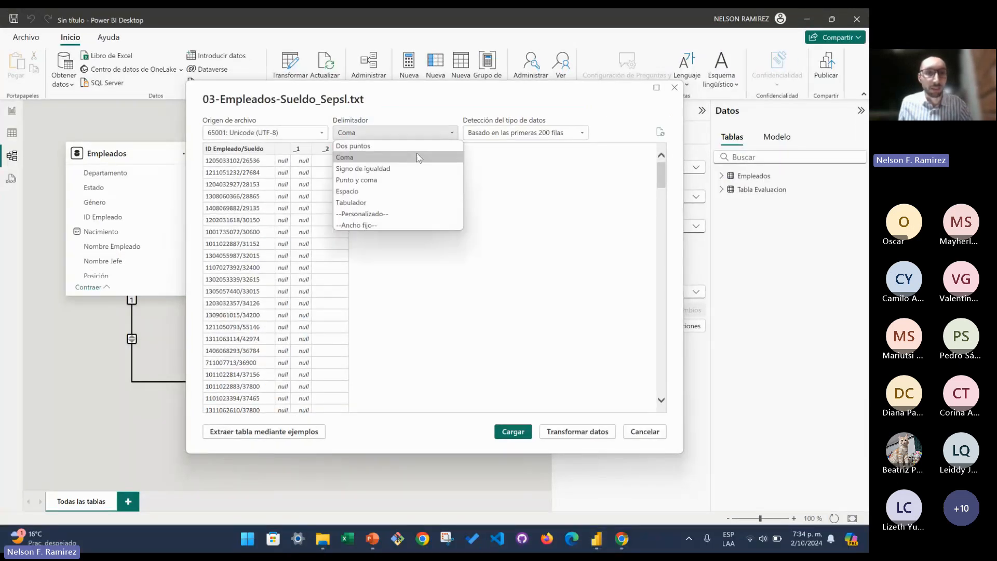
pyautogui.click(363, 169)
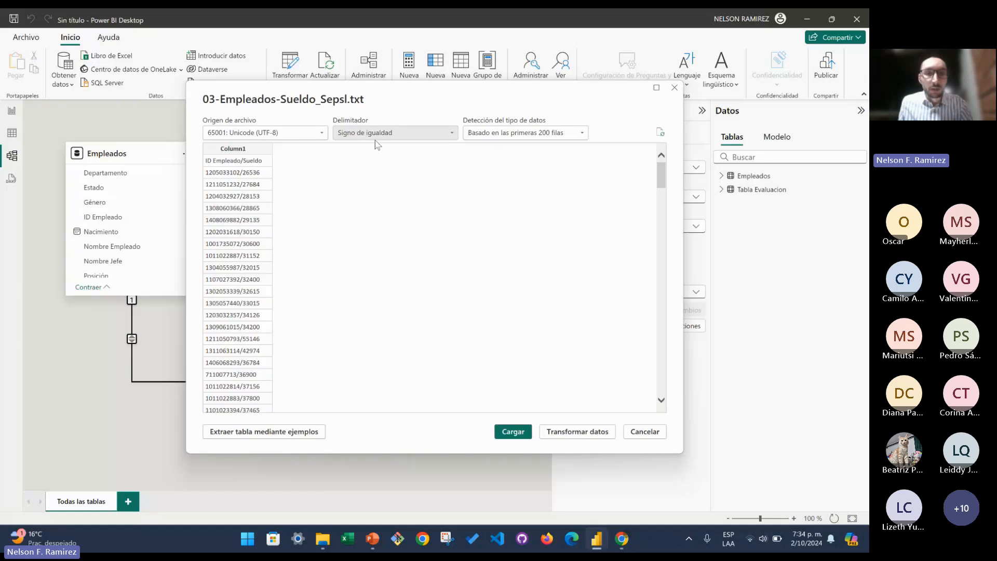
pyautogui.click(375, 133)
pyautogui.click(363, 168)
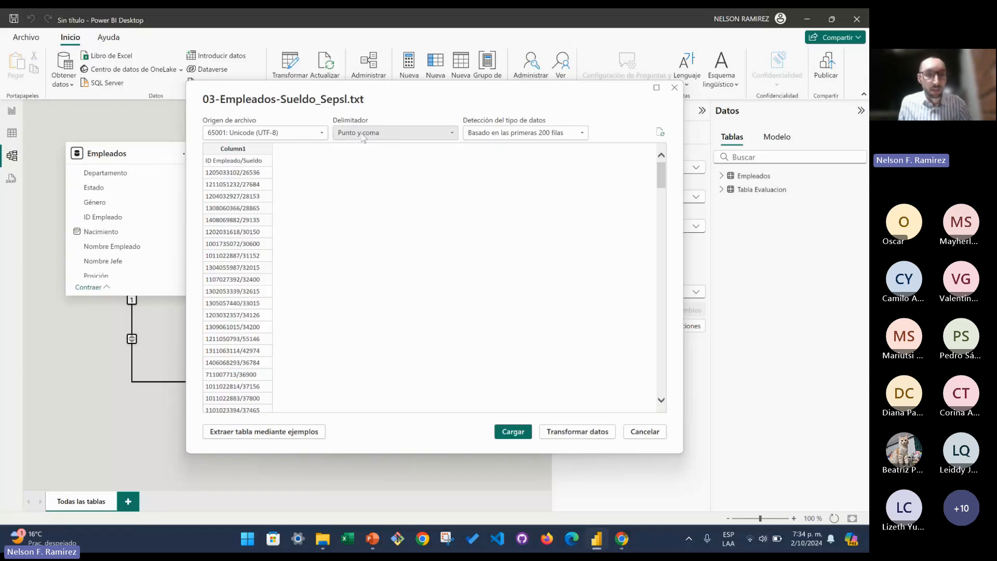
pyautogui.click(359, 136)
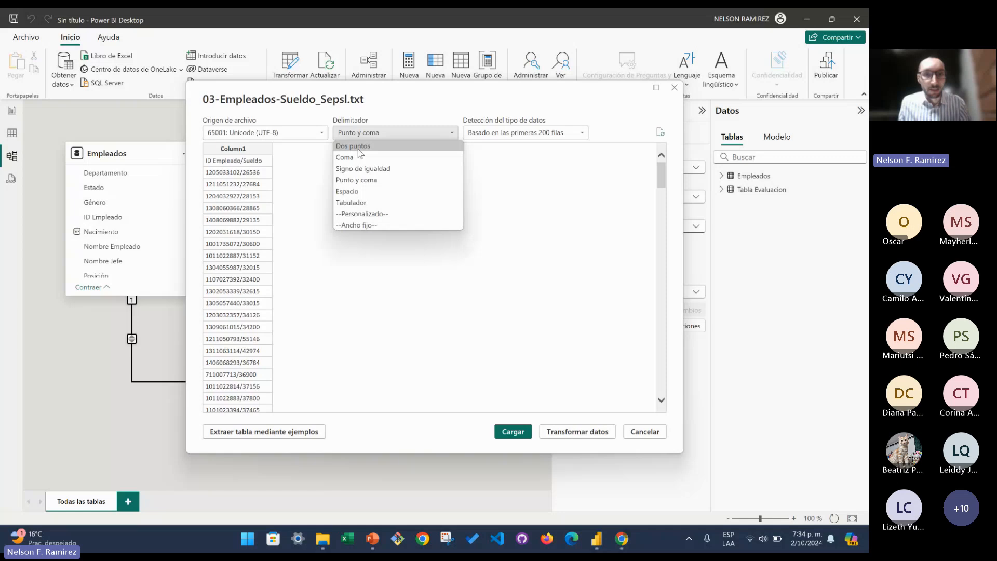
pyautogui.click(377, 204)
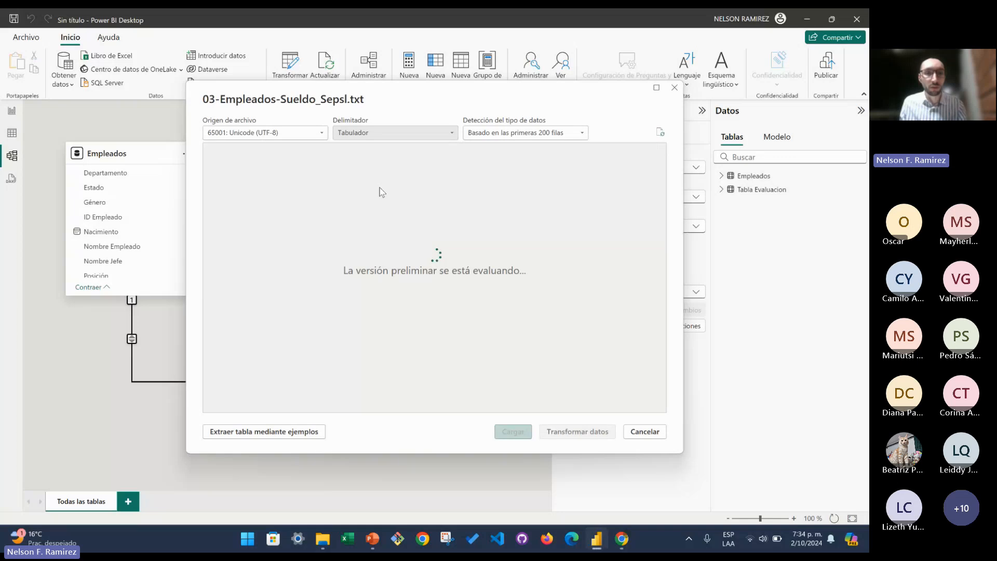
# - Split the salary file's columns with the custom delimiter "/", and open the data for transformation in Power Query Editor
pyautogui.click(402, 136)
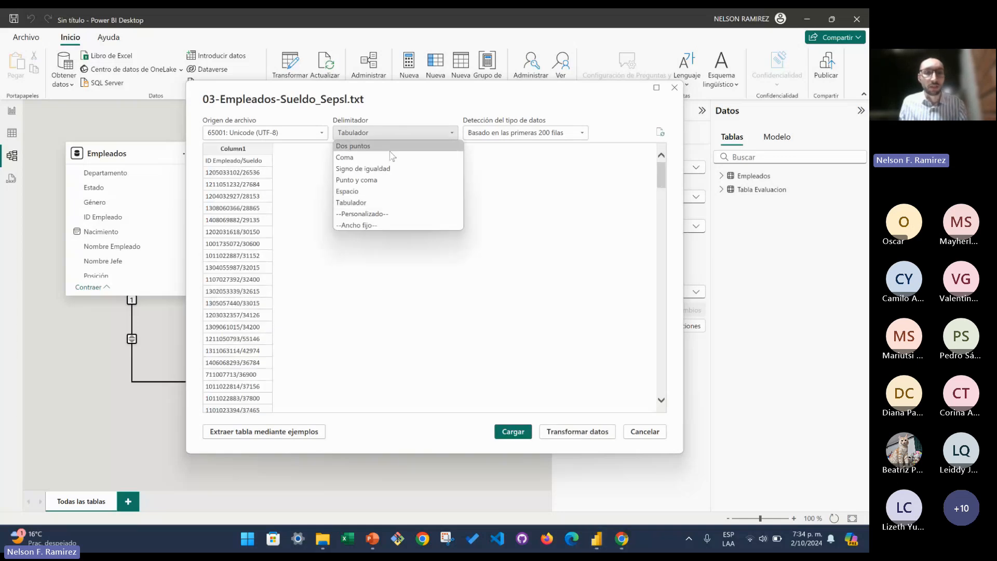
pyautogui.click(384, 214)
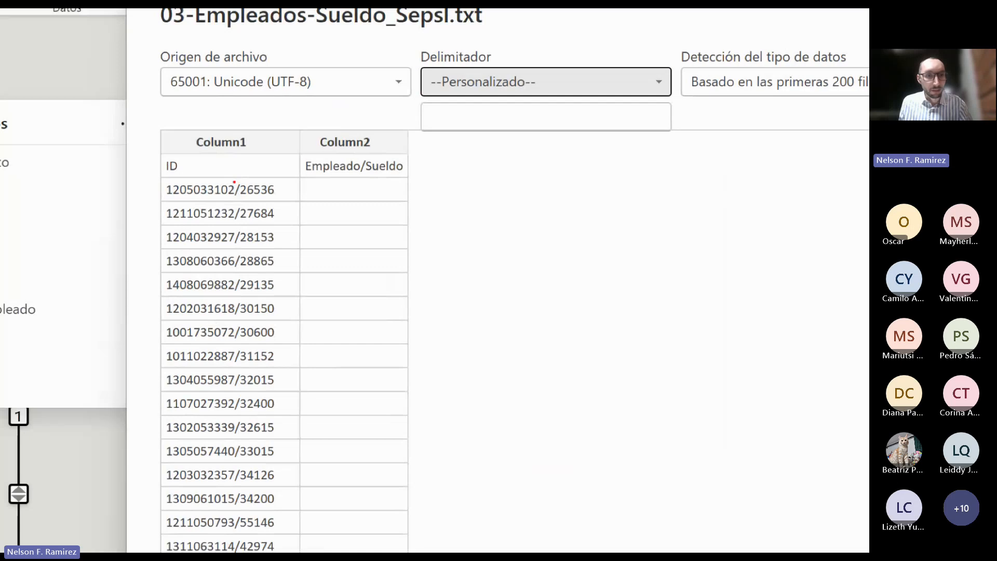
pyautogui.moveTo(229, 175)
pyautogui.mouseDown()
pyautogui.moveTo(252, 199)
pyautogui.moveTo(238, 215)
pyautogui.moveTo(251, 248)
pyautogui.mouseUp()
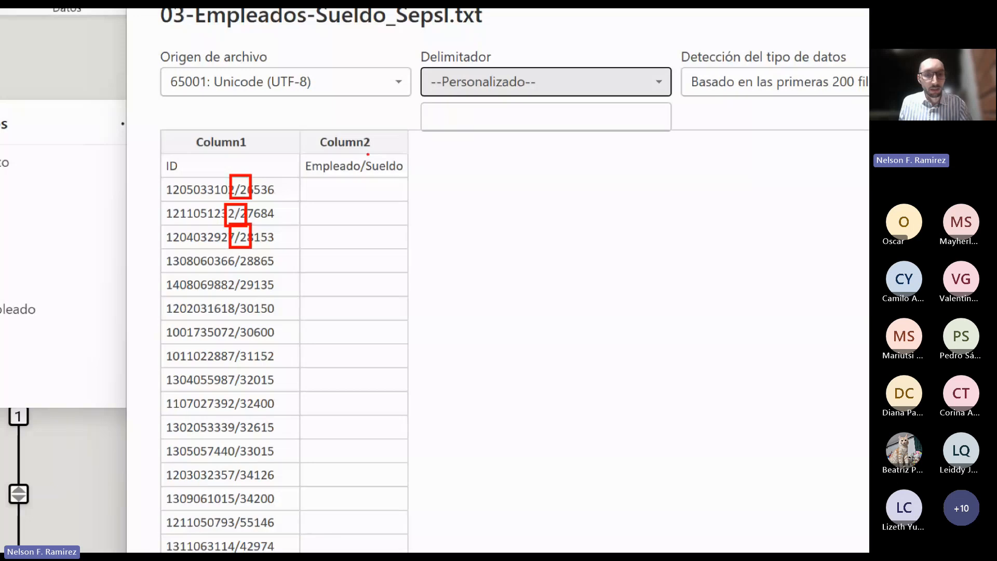
pyautogui.moveTo(356, 152); pyautogui.dragTo(370, 176)
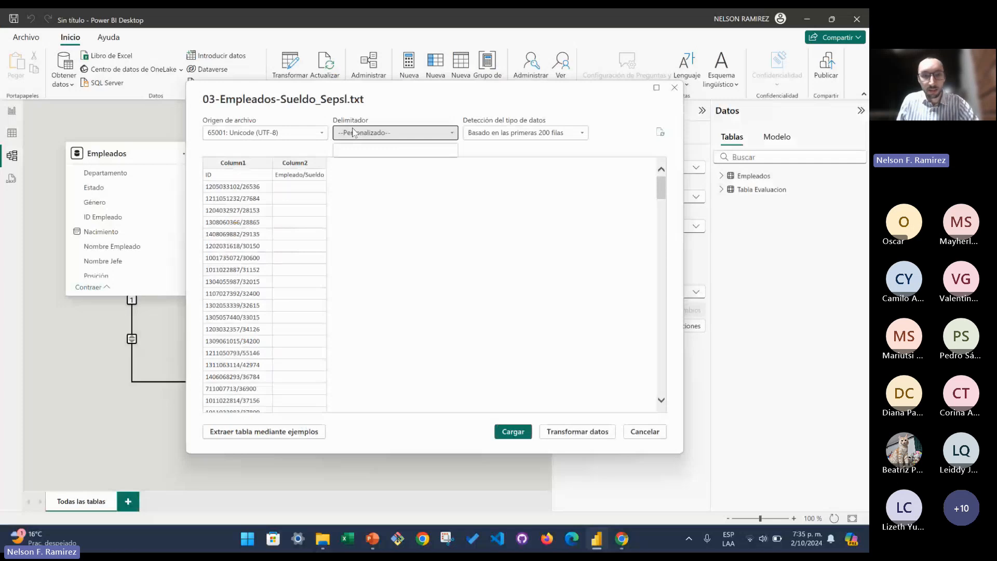
pyautogui.click(363, 149)
pyautogui.write('/')
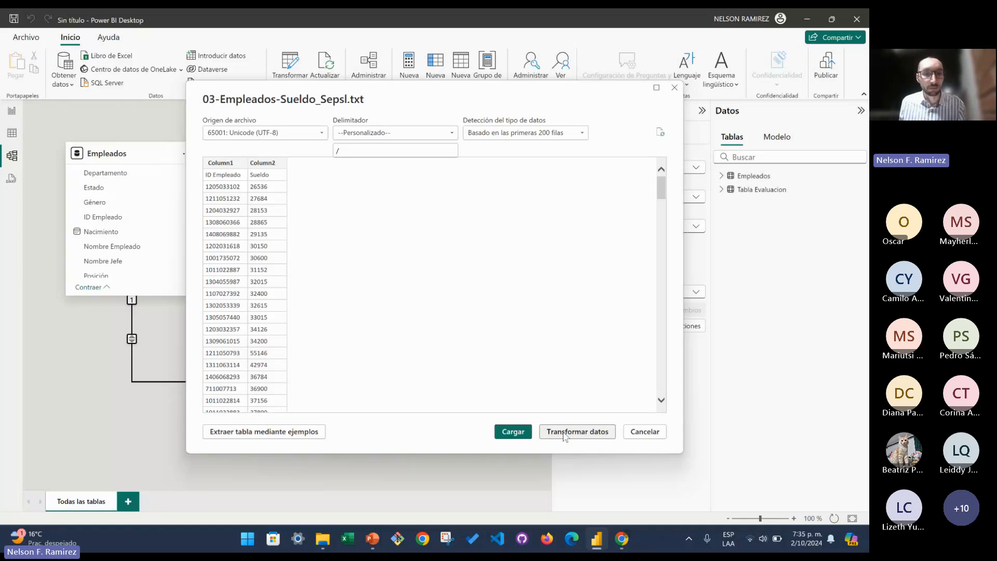
pyautogui.click(565, 437)
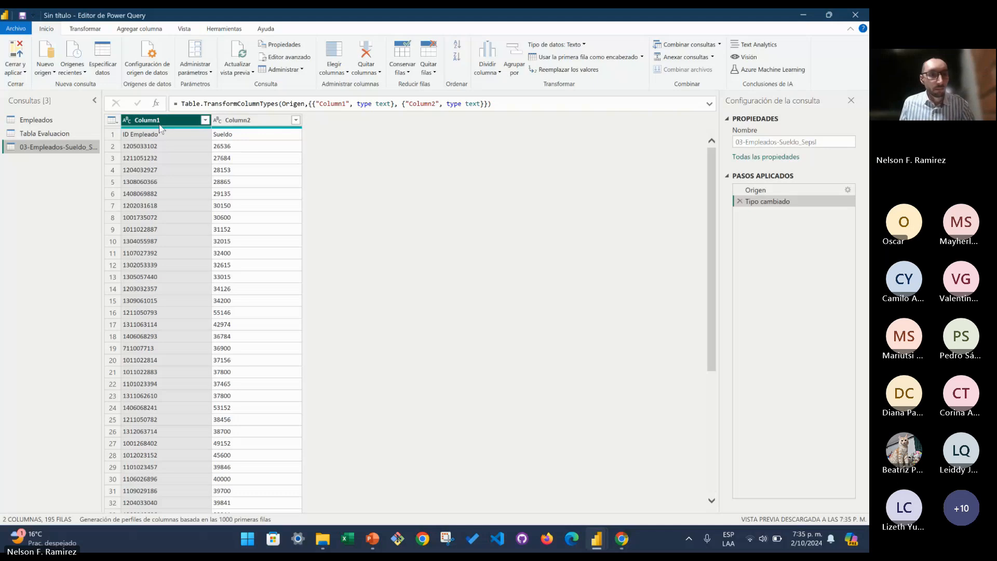
# - Promote the first row of the 03-Empleados-Sueldo_Sepsl query to column headers
pyautogui.hotkey('ctrl', '1')
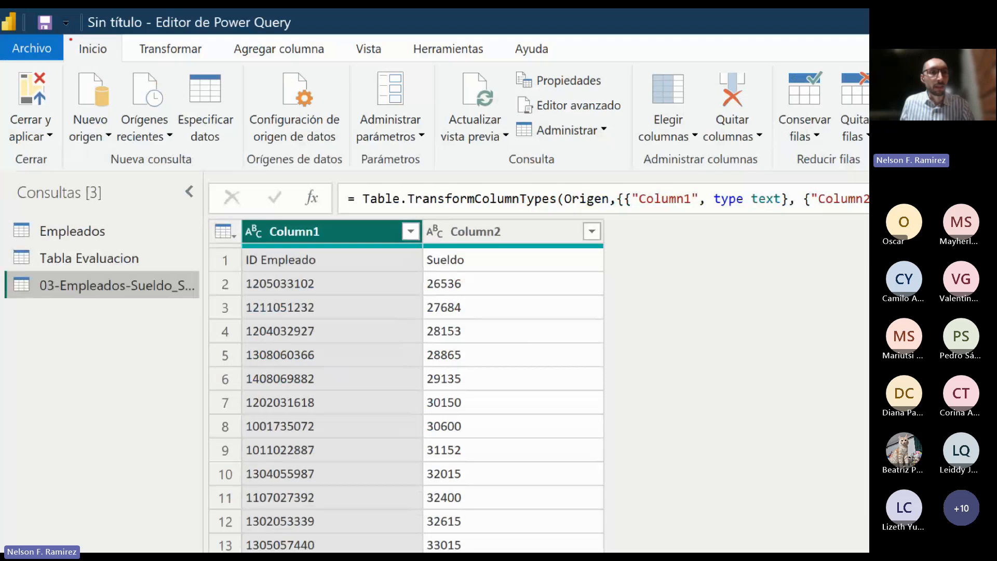
pyautogui.moveTo(63, 31); pyautogui.dragTo(119, 54)
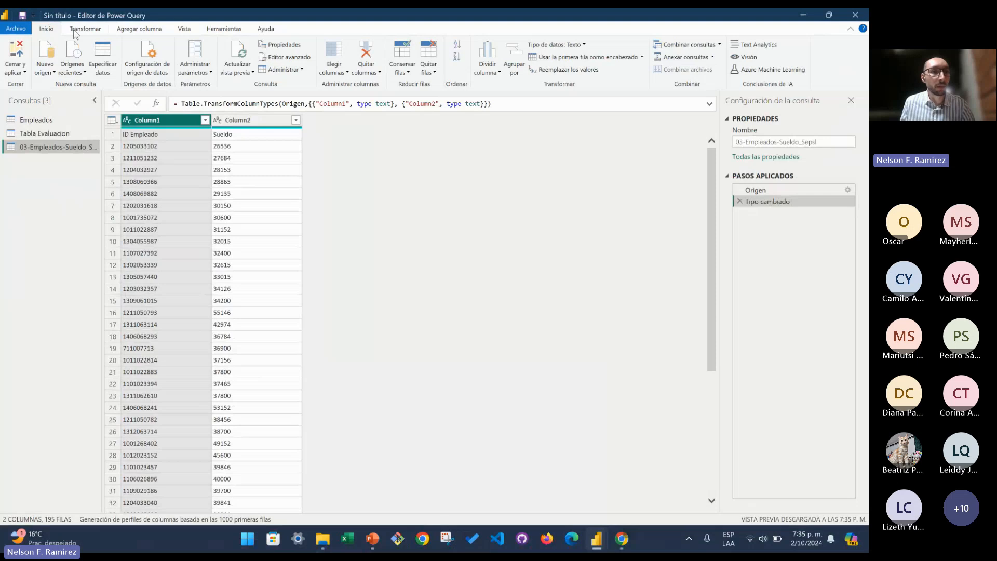
pyautogui.click(80, 31)
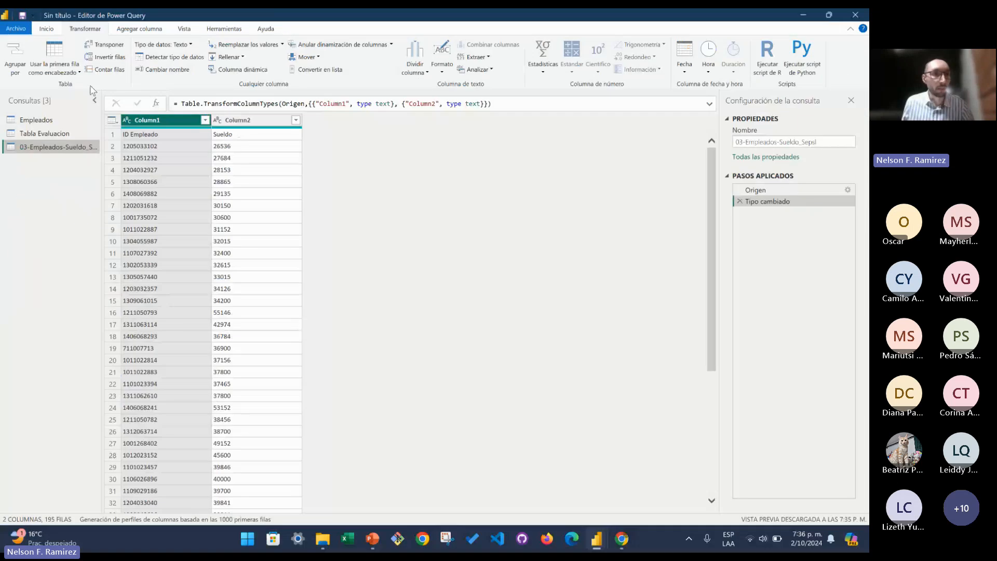
pyautogui.click(58, 58)
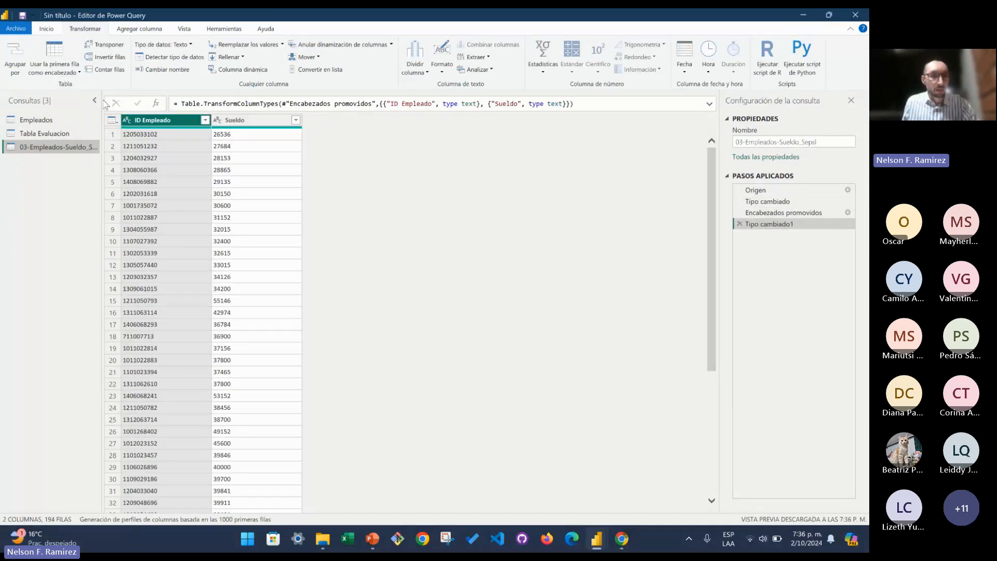
# - Check the data types assigned to the ID Empleado and Sueldo columns
pyautogui.moveTo(166, 127)
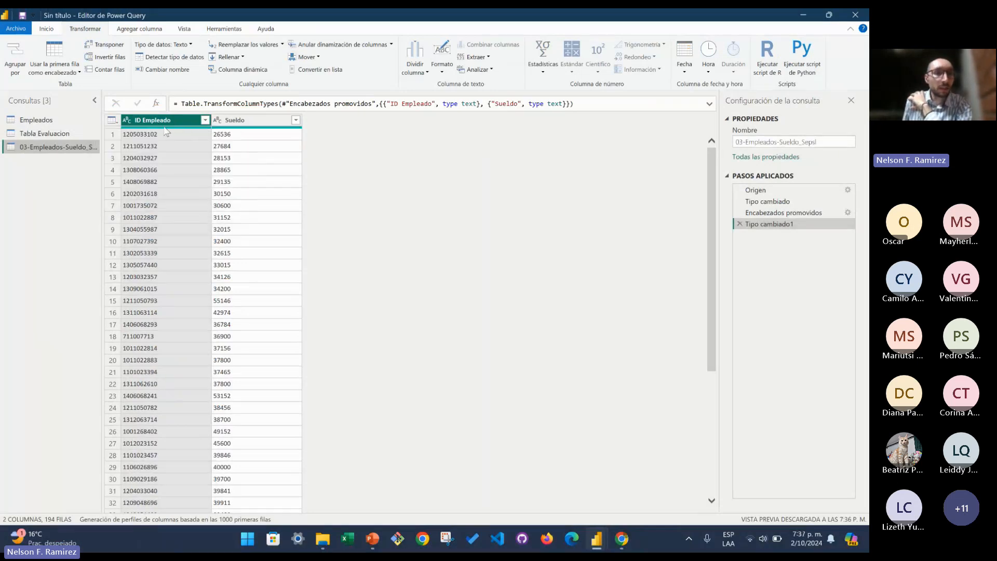
pyautogui.click(219, 122)
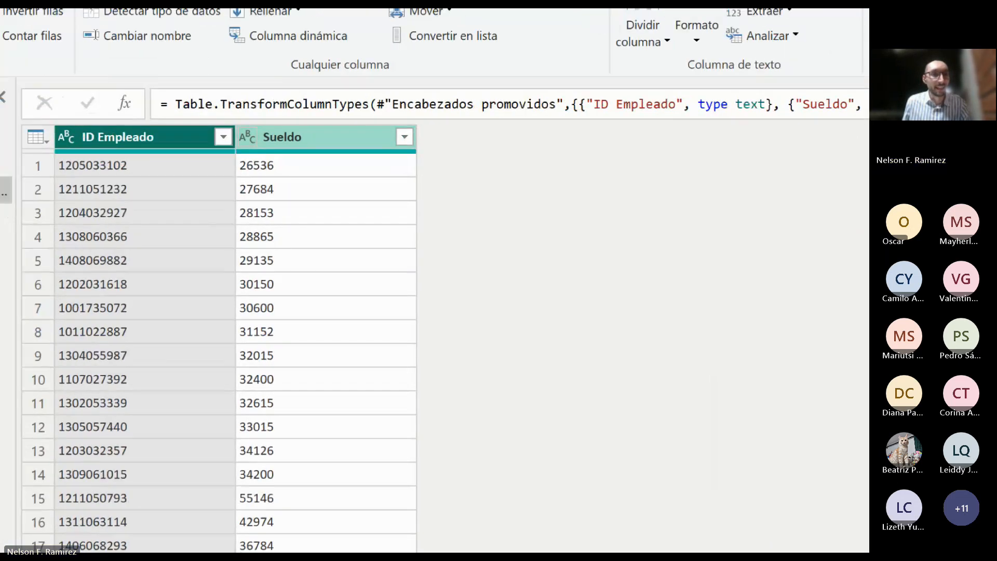
pyautogui.moveTo(48, 122)
pyautogui.mouseDown()
pyautogui.moveTo(81, 142)
pyautogui.moveTo(83, 156)
pyautogui.mouseUp()
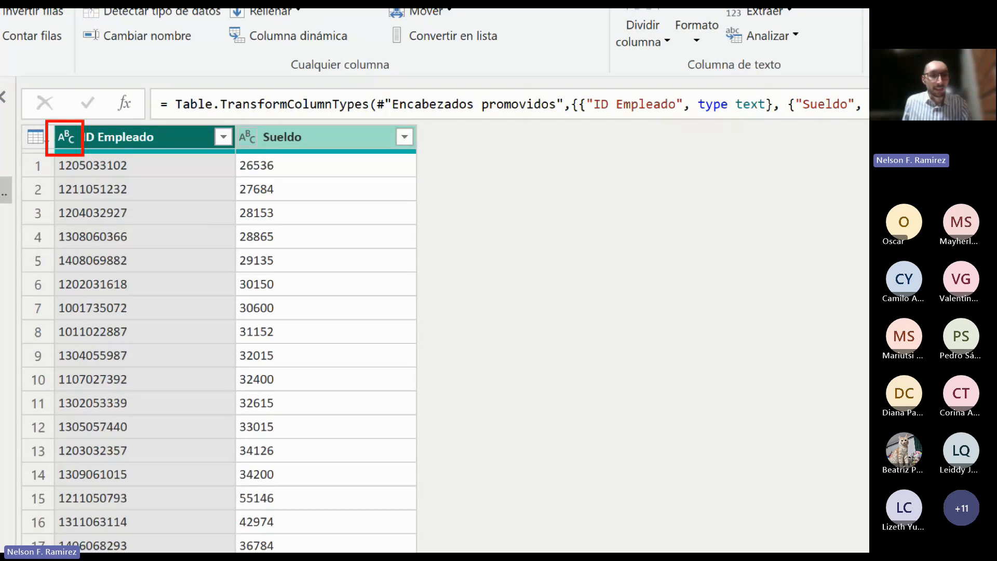
pyautogui.moveTo(227, 118); pyautogui.dragTo(262, 155)
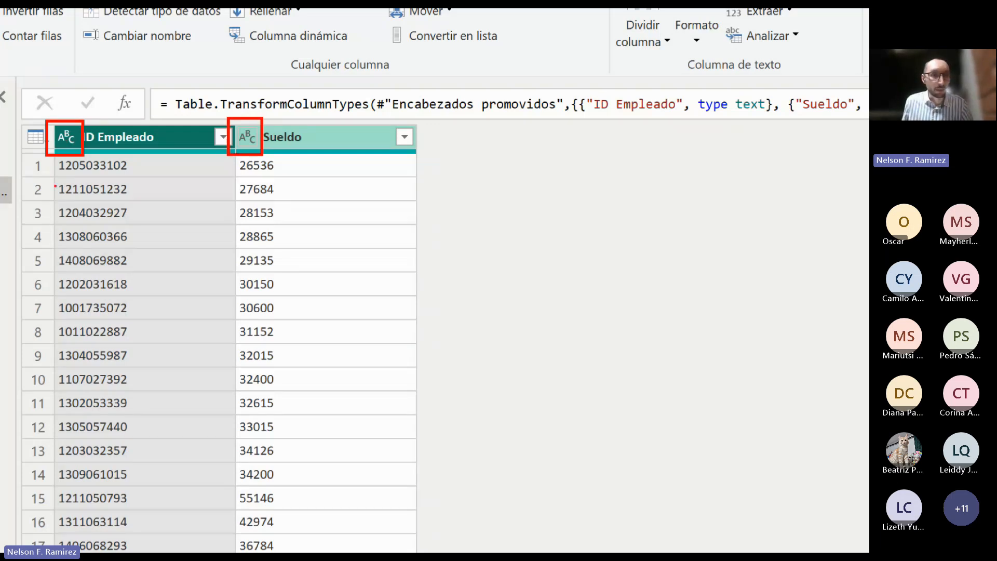
pyautogui.moveTo(54, 176); pyautogui.dragTo(294, 200)
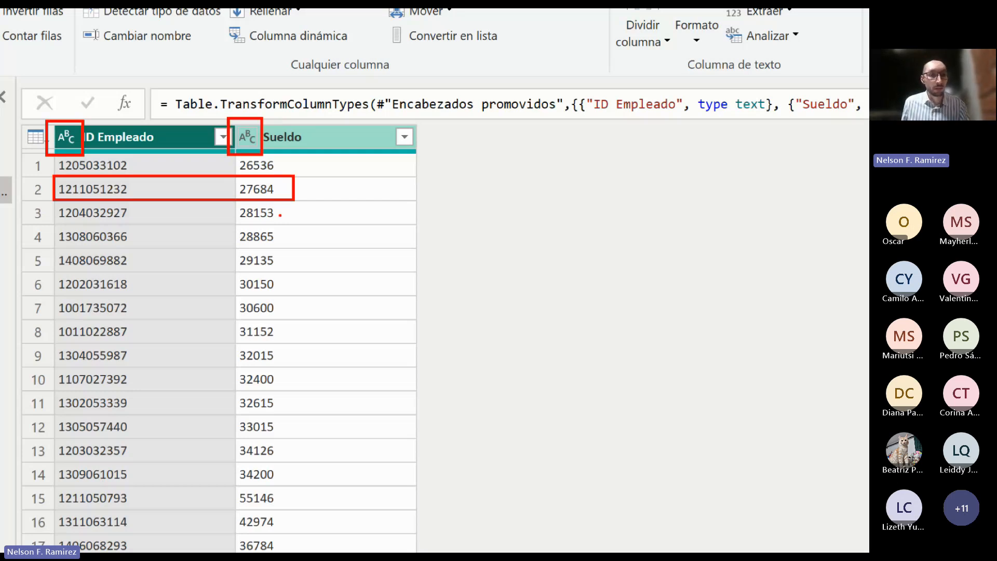
pyautogui.press('Escape')
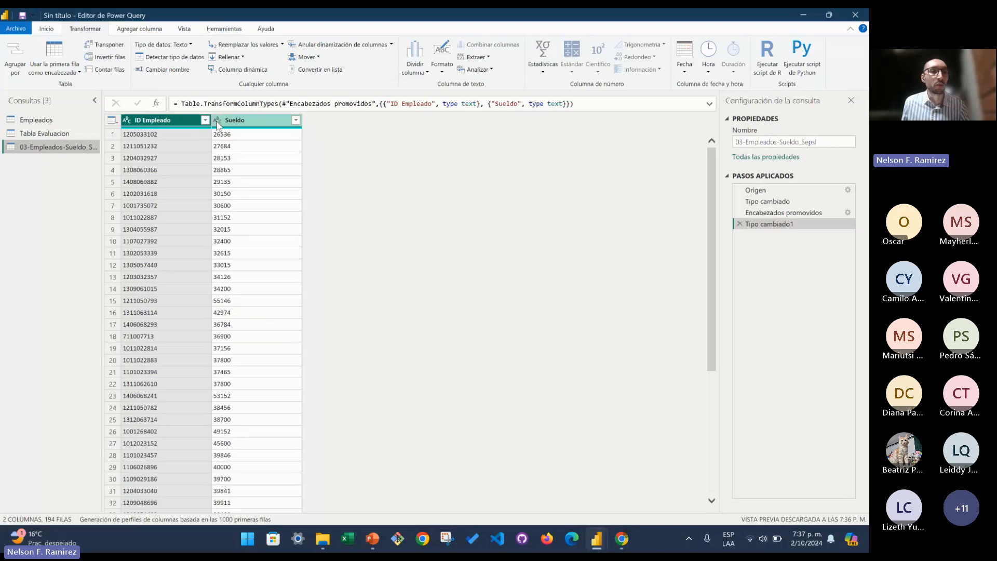
# - Change the Sueldo and ID Empleado columns to the Número entero data type, replacing the current conversion for each
pyautogui.click(217, 121)
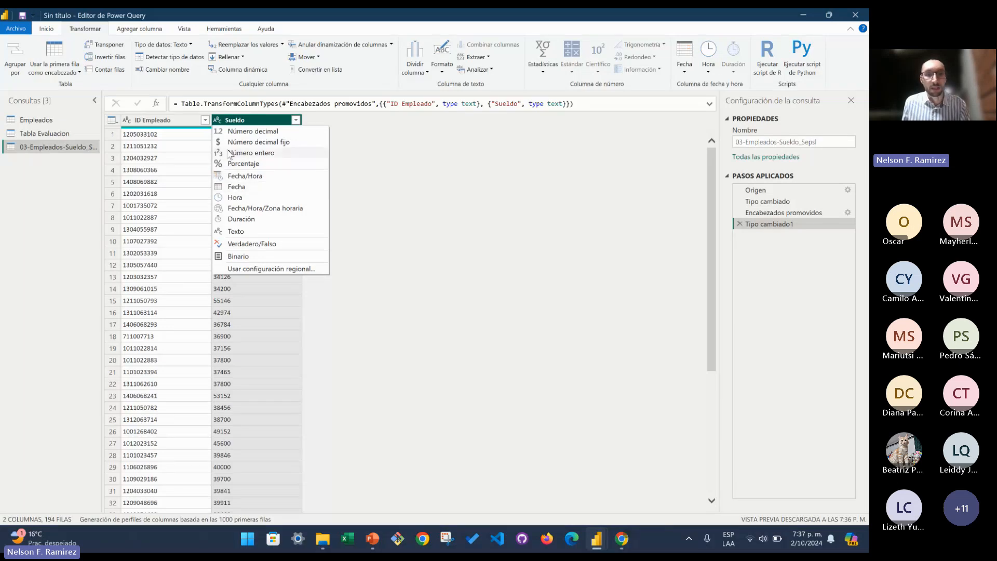
pyautogui.click(229, 153)
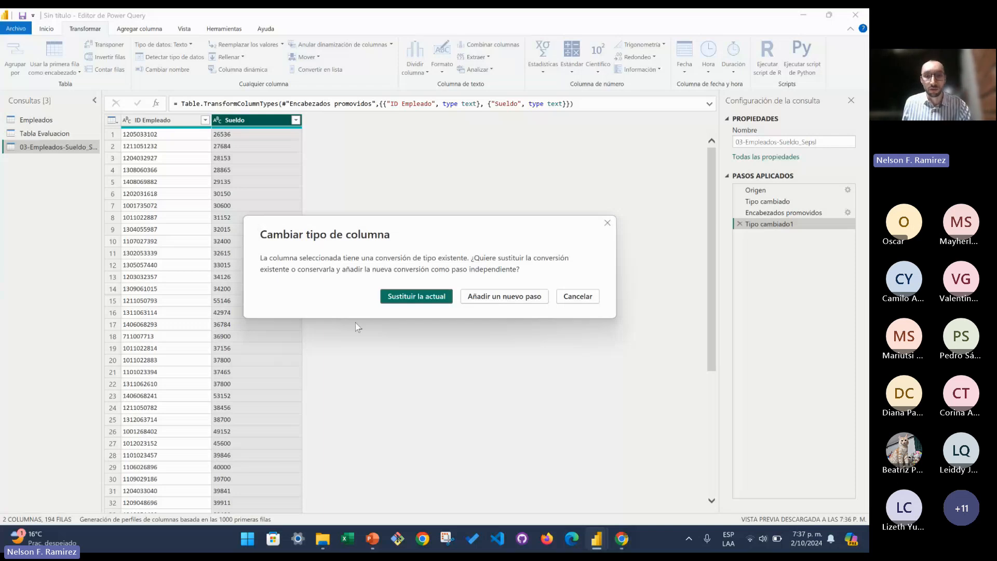
pyautogui.click(415, 296)
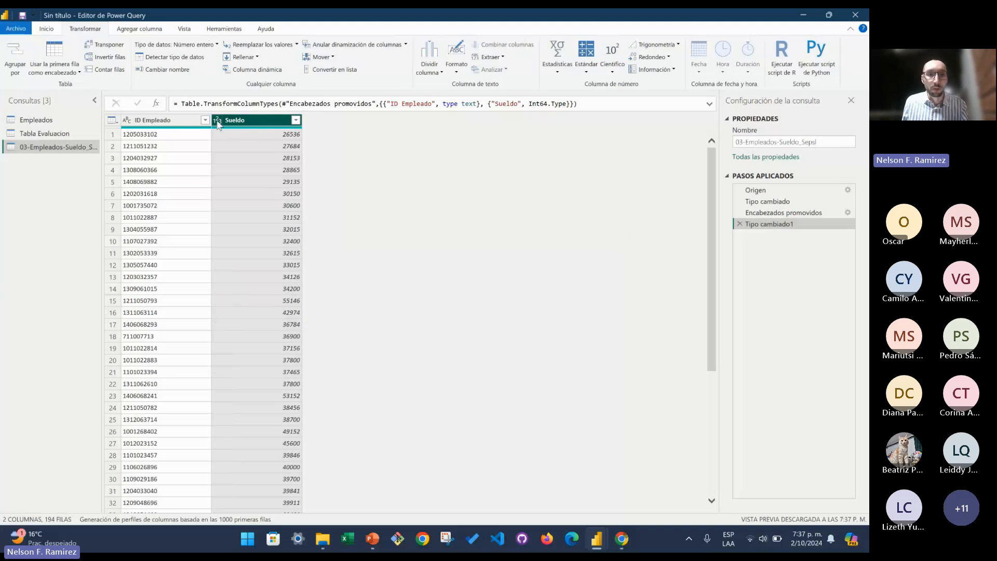
pyautogui.click(126, 121)
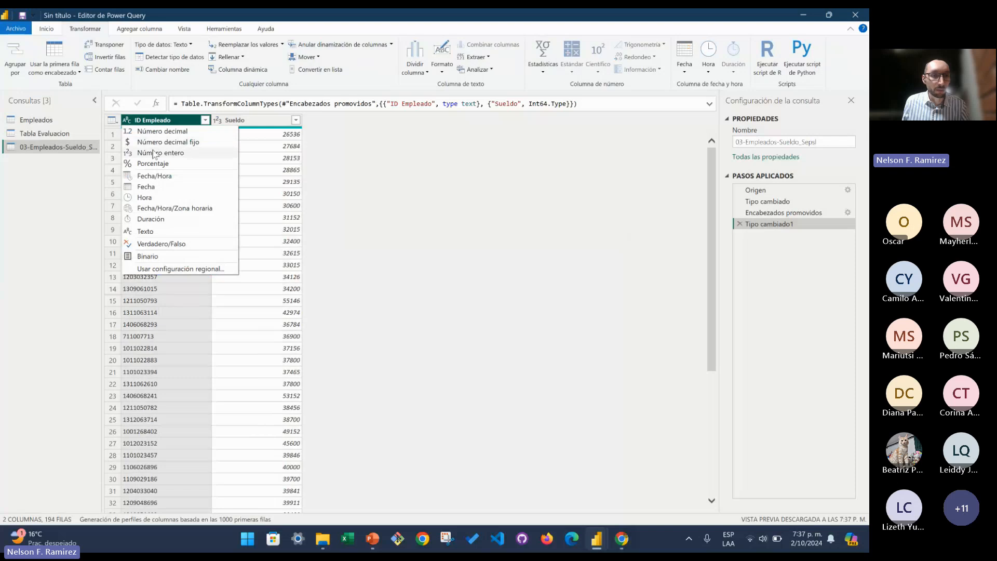
pyautogui.click(155, 153)
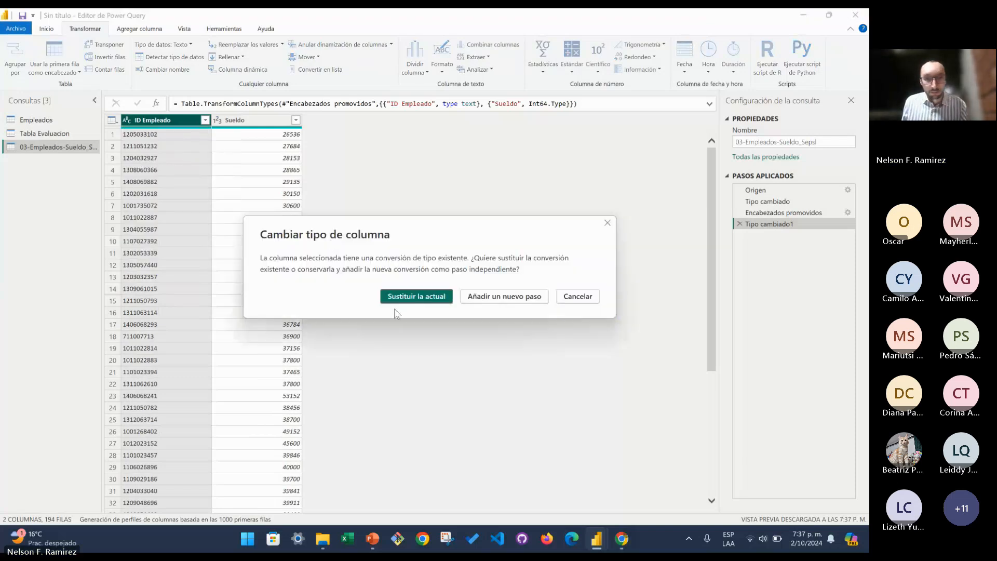
pyautogui.click(402, 300)
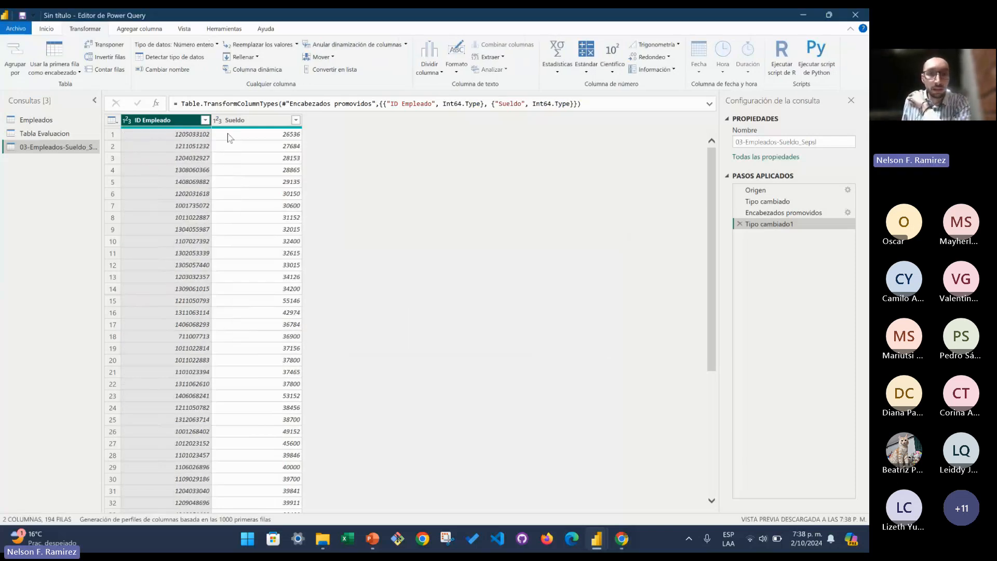
# - Examine the rows of the salary query from start to end for values that fail the whole-number conversion
pyautogui.scroll(-2, 266, 151)
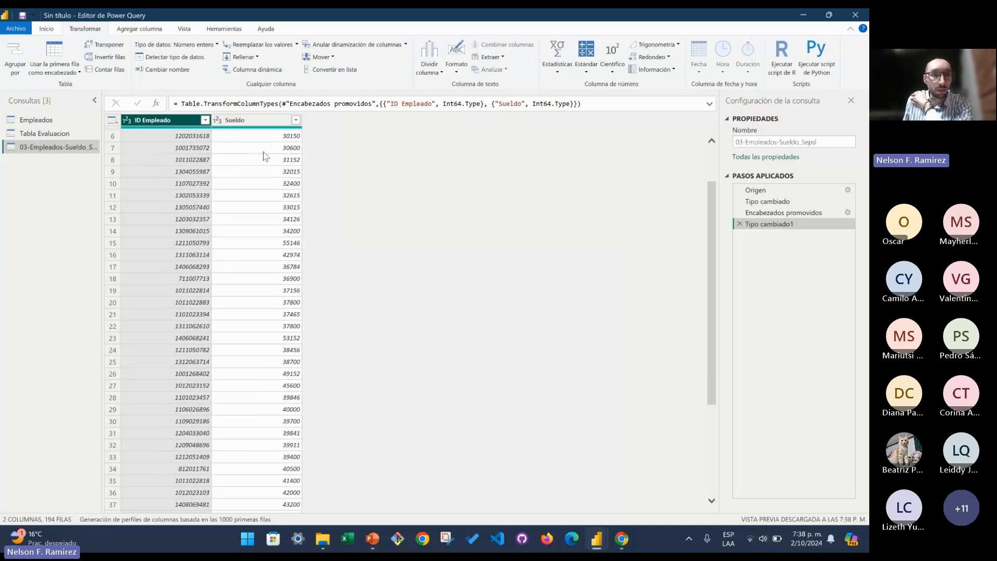
pyautogui.scroll(-12, 265, 156)
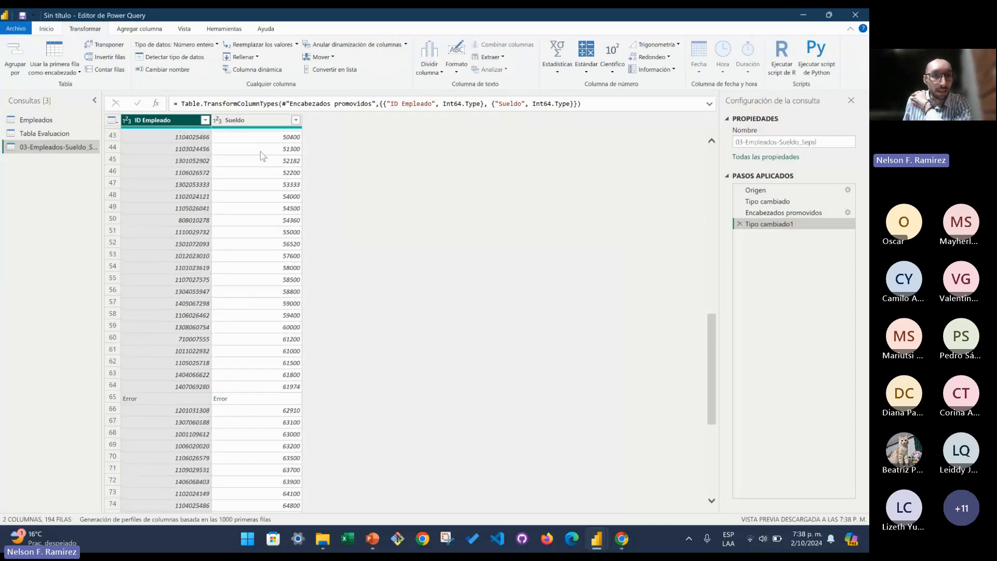
pyautogui.scroll(-5, 263, 155)
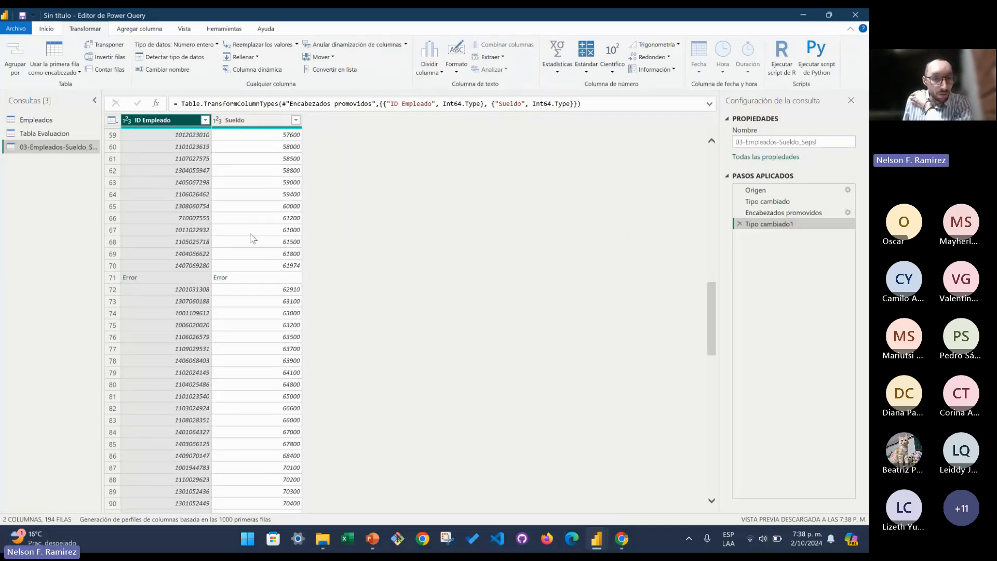
pyautogui.scroll(-8, 246, 235)
pyautogui.scroll(-13, 246, 235)
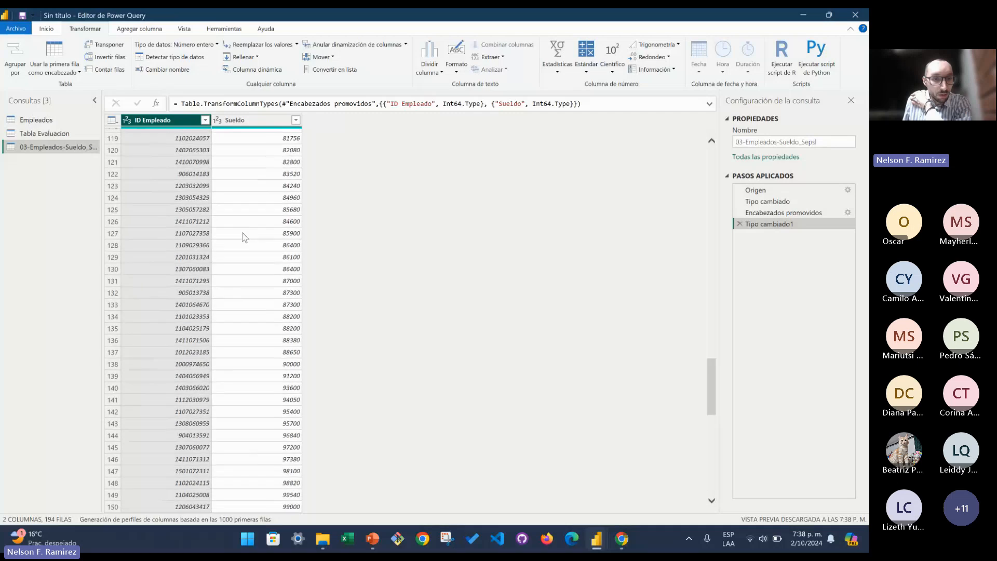
pyautogui.scroll(-7, 242, 238)
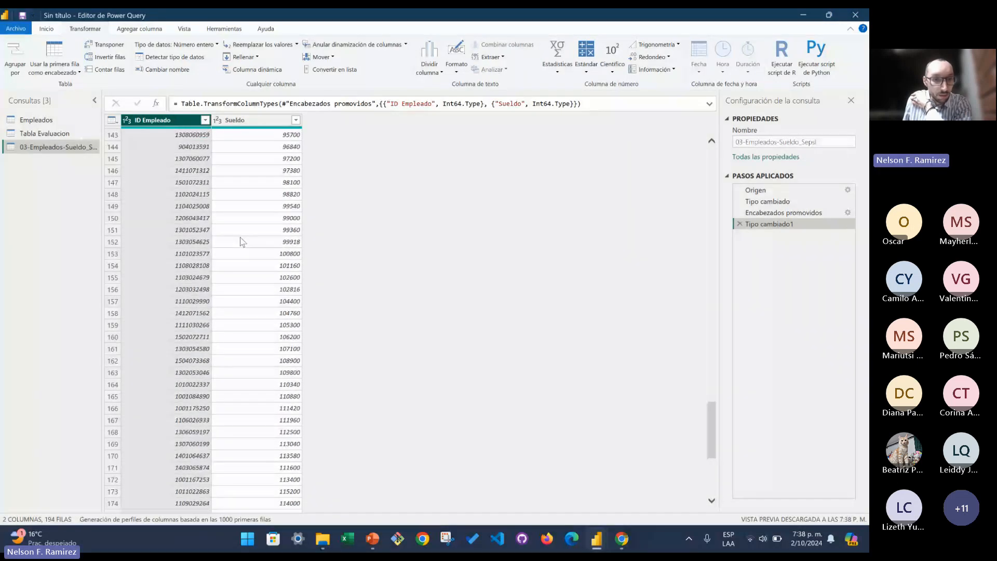
pyautogui.scroll(3, 229, 308)
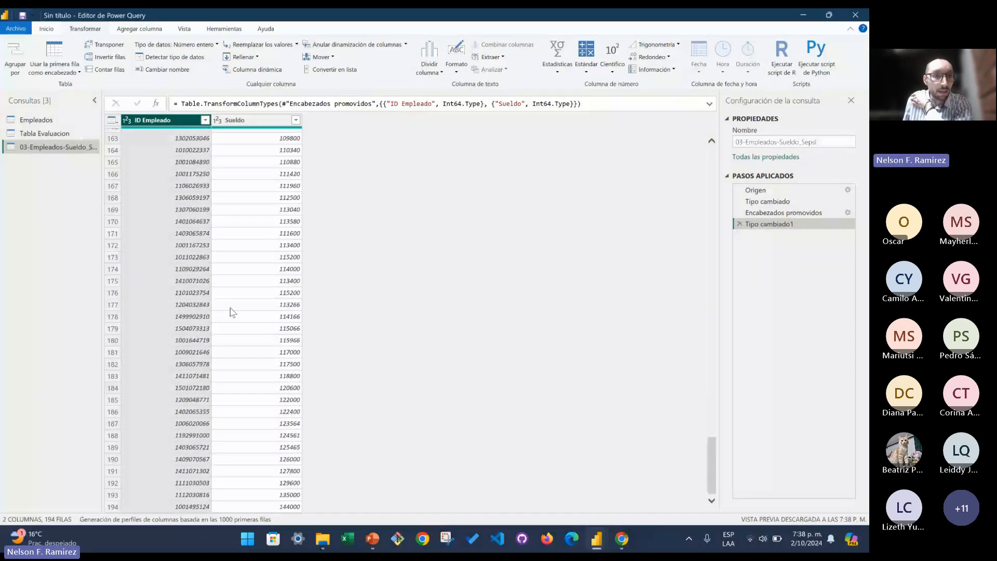
pyautogui.scroll(18, 231, 303)
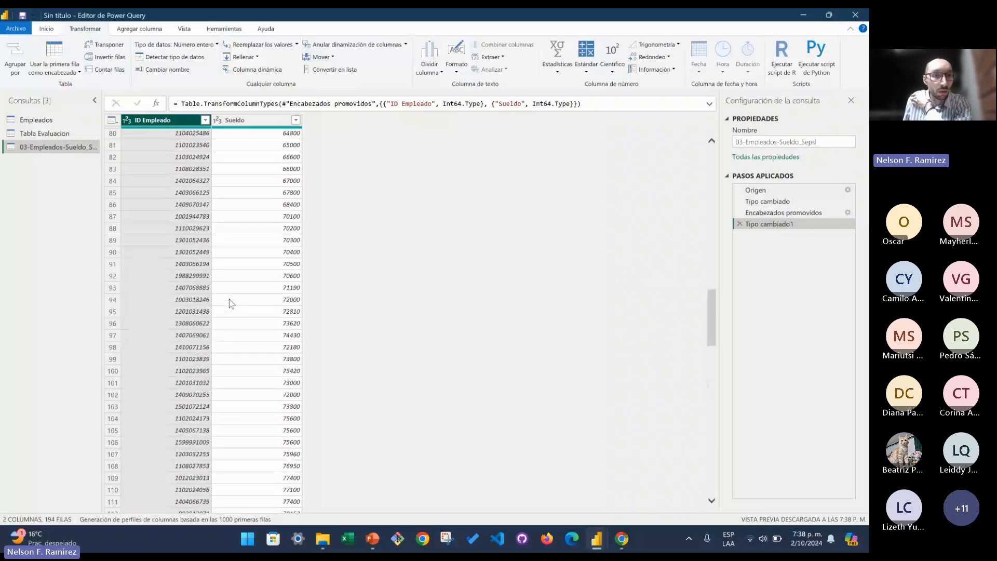
pyautogui.scroll(5, 230, 296)
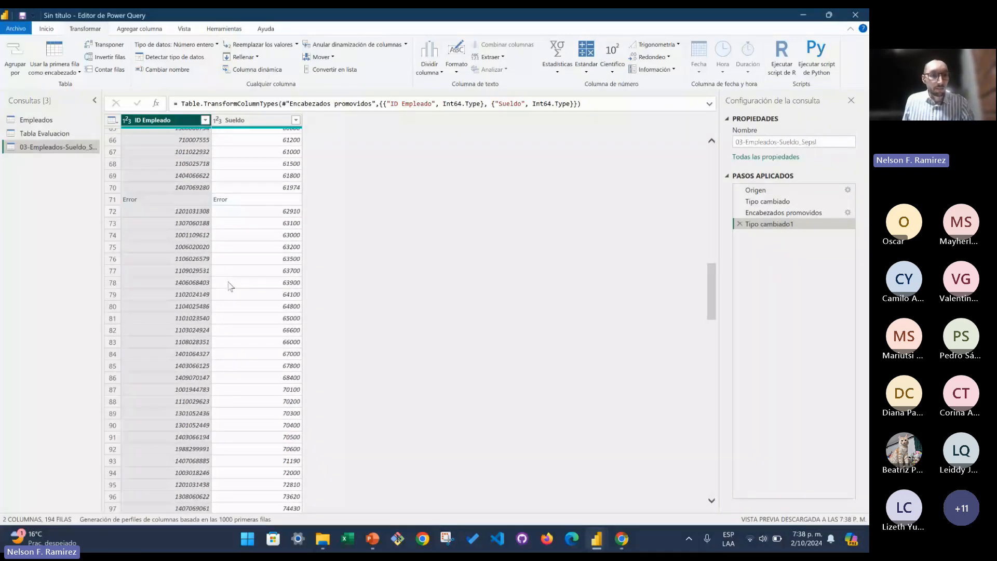
pyautogui.scroll(1, 230, 287)
pyautogui.hotkey('ctrl', '1')
pyautogui.click(159, 247)
pyautogui.moveTo(74, 250); pyautogui.dragTo(465, 289)
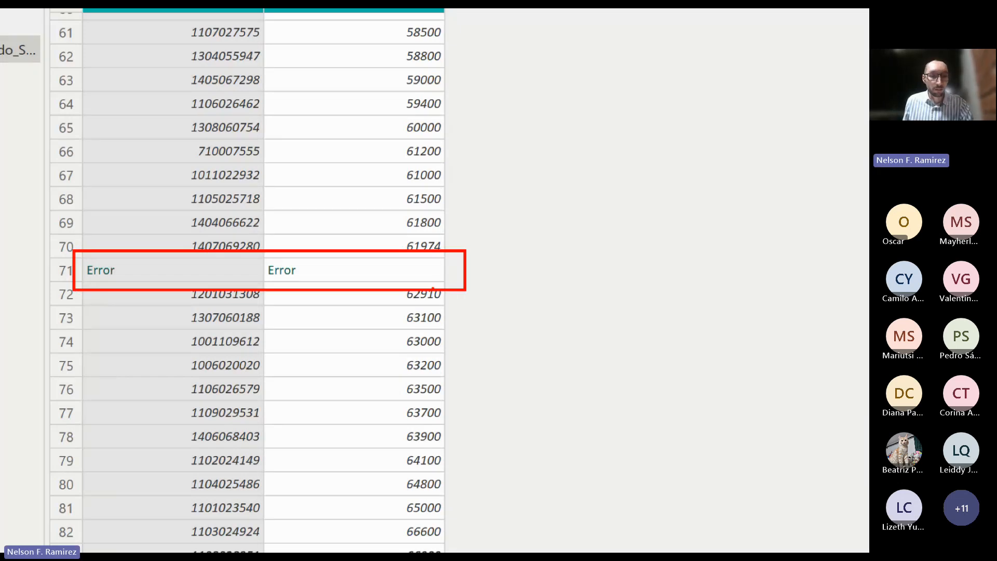
pyautogui.press('Escape')
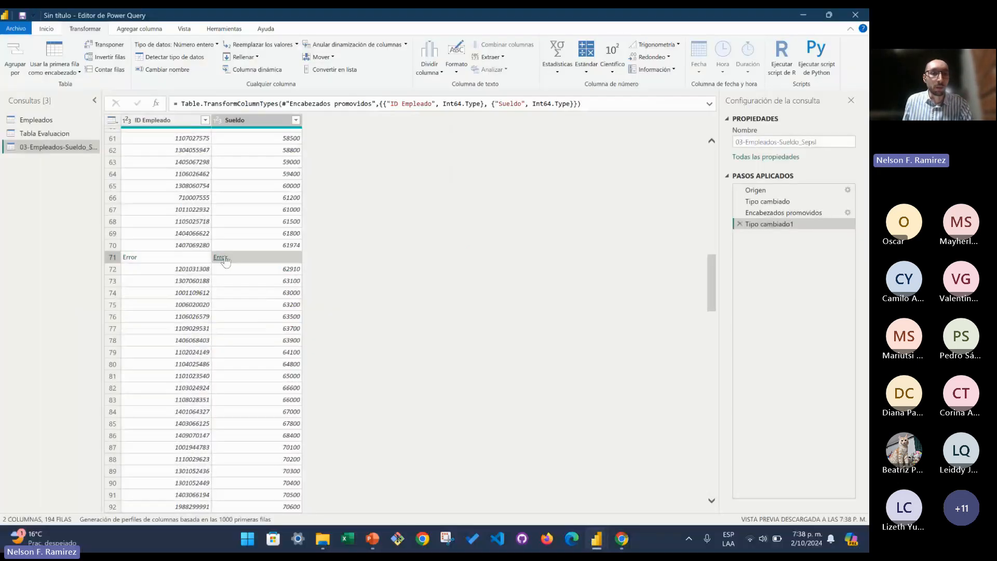
# - Open the error details of the Sueldo value in row 71, and review the query's applied steps
pyautogui.click(268, 258)
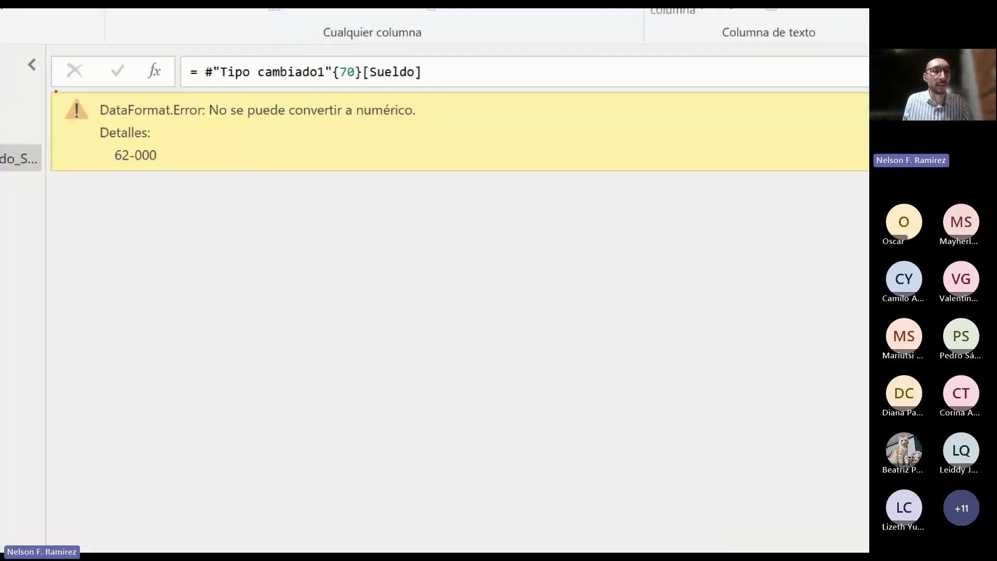
pyautogui.moveTo(55, 92)
pyautogui.mouseDown()
pyautogui.moveTo(310, 166)
pyautogui.moveTo(429, 167)
pyautogui.mouseUp()
pyautogui.moveTo(101, 144)
pyautogui.mouseDown()
pyautogui.moveTo(155, 152)
pyautogui.moveTo(169, 169)
pyautogui.mouseUp()
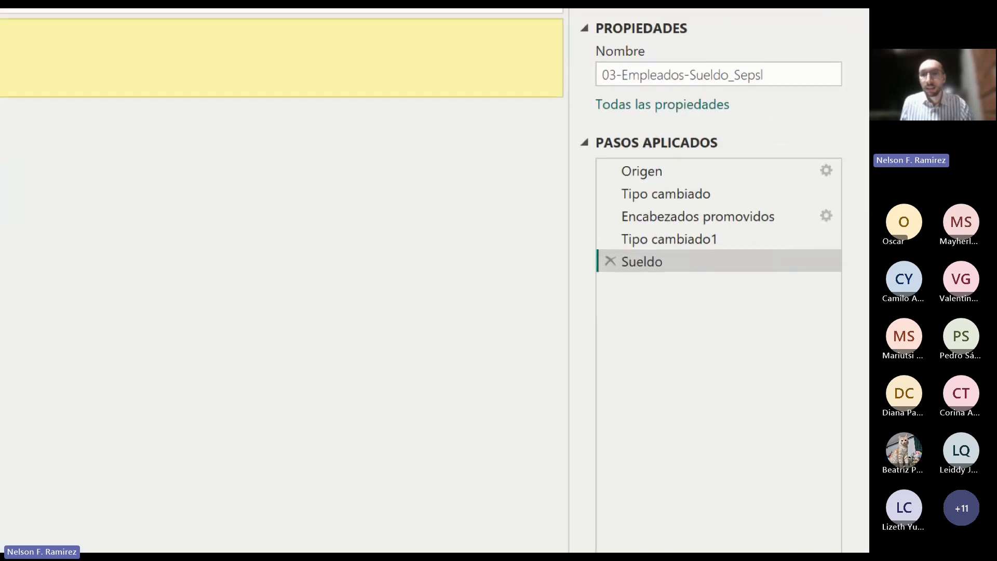
pyautogui.moveTo(567, 125)
pyautogui.mouseDown()
pyautogui.moveTo(738, 215)
pyautogui.moveTo(859, 304)
pyautogui.mouseUp()
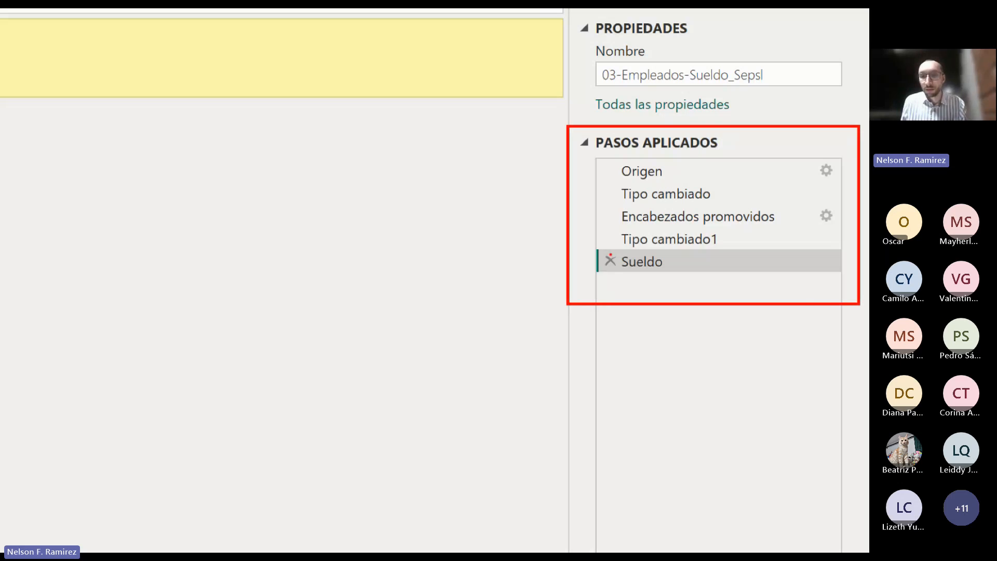
pyautogui.moveTo(610, 254)
pyautogui.mouseDown()
pyautogui.moveTo(600, 263)
pyautogui.moveTo(615, 257)
pyautogui.mouseUp()
pyautogui.moveTo(615, 233)
pyautogui.mouseDown()
pyautogui.moveTo(586, 231)
pyautogui.moveTo(611, 238)
pyautogui.moveTo(592, 221)
pyautogui.moveTo(616, 219)
pyautogui.mouseUp()
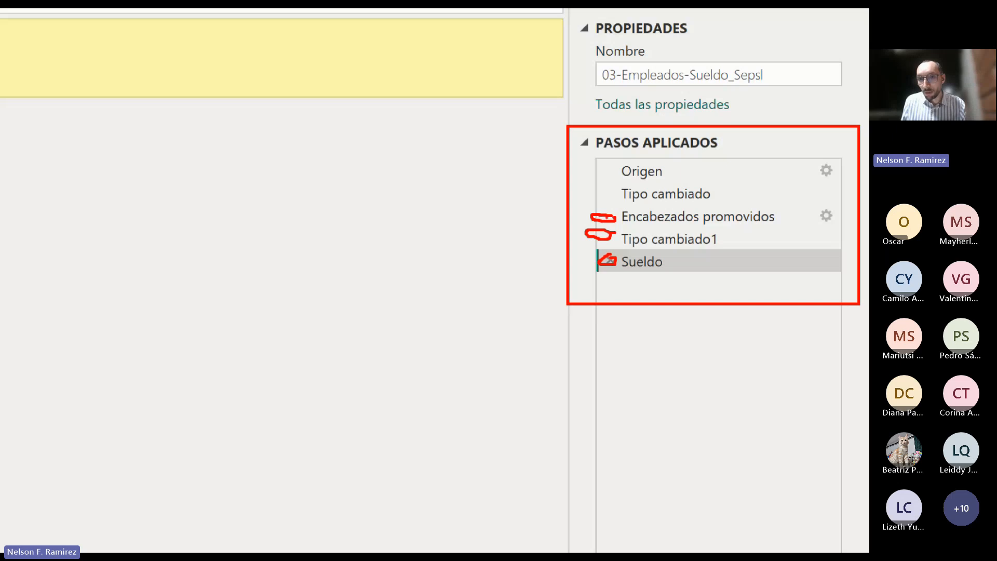
pyautogui.moveTo(620, 210)
pyautogui.mouseDown()
pyautogui.moveTo(693, 226)
pyautogui.moveTo(778, 227)
pyautogui.mouseUp()
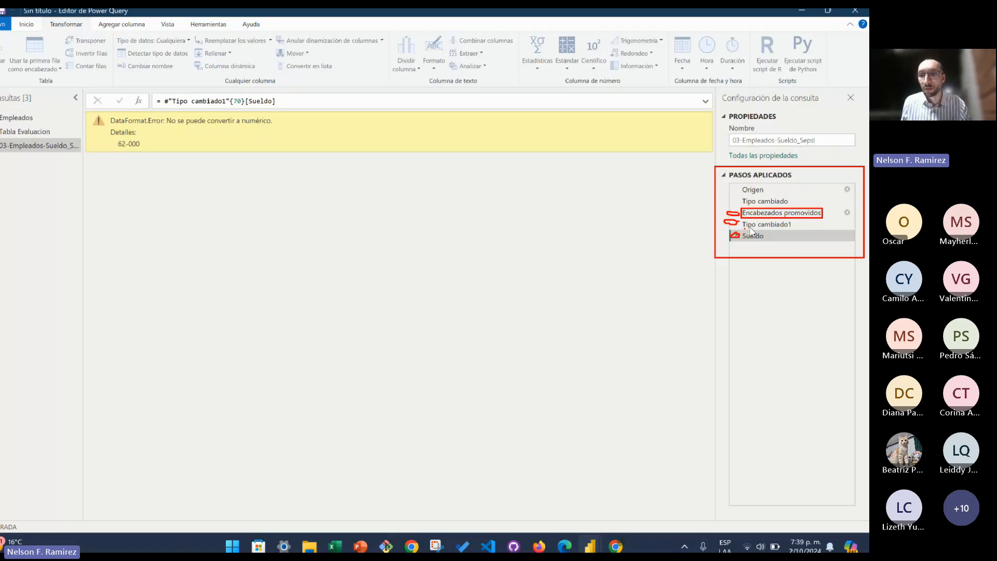
# - Delete the applied steps Sueldo and Tipo cambiado1 from the salary query
pyautogui.click(737, 236)
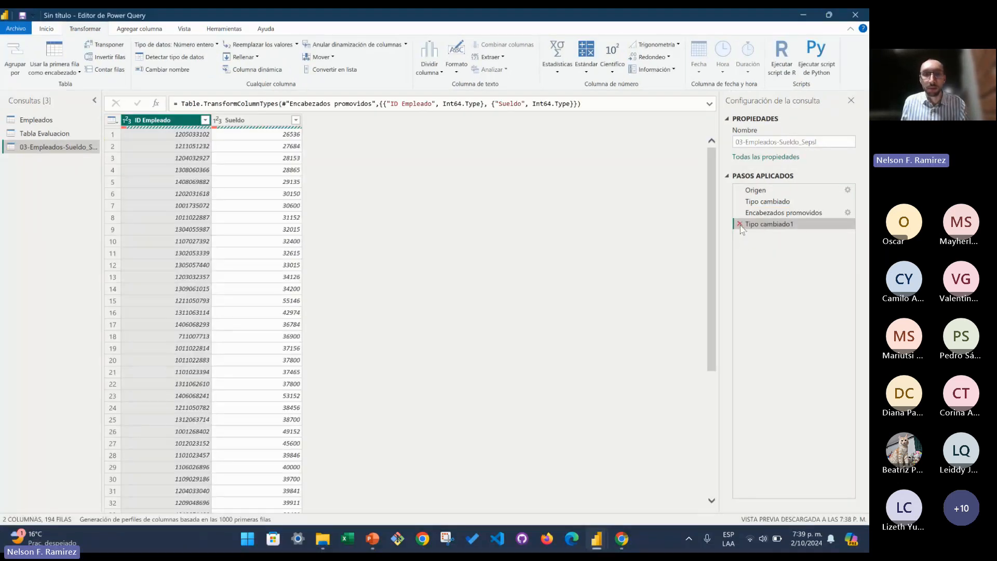
pyautogui.click(739, 224)
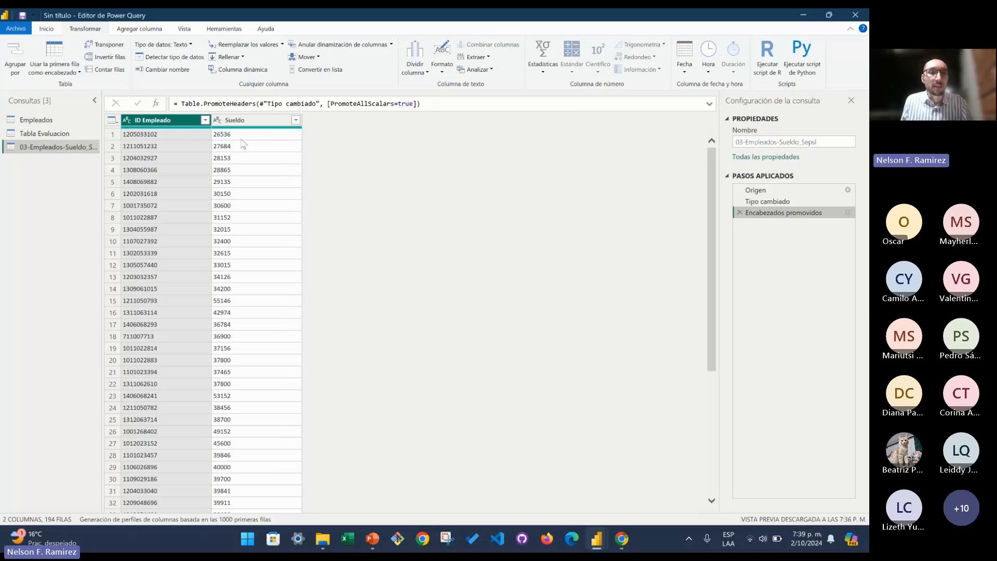
# - Search the Sueldo column's filter values for "62", and close the filter list without applying a filter
pyautogui.click(296, 120)
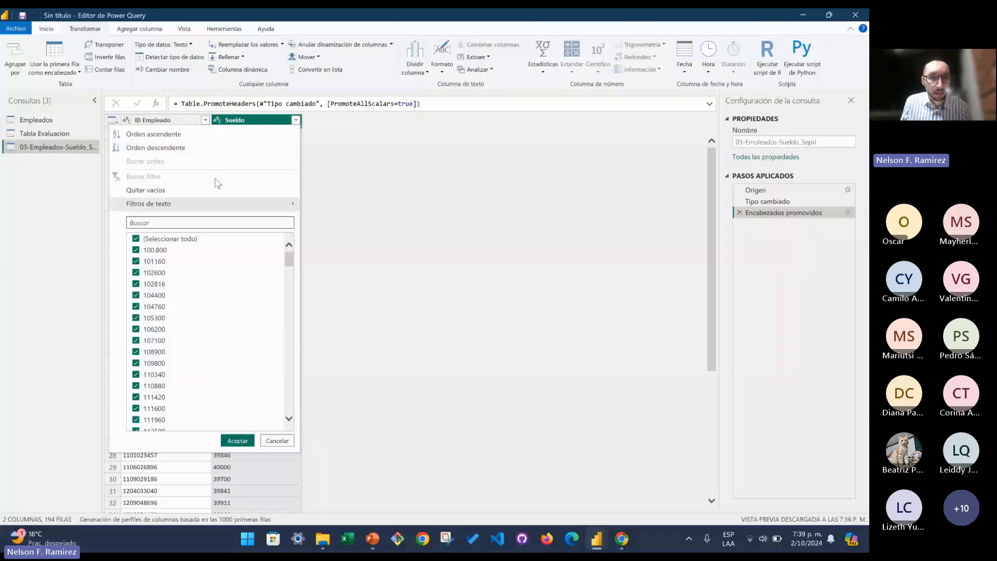
pyautogui.click(298, 124)
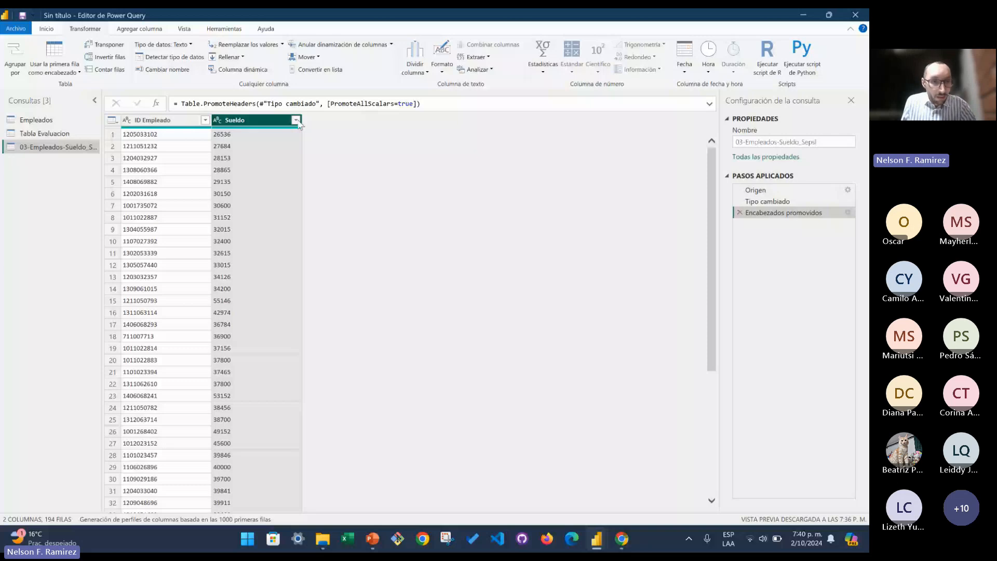
pyautogui.click(298, 121)
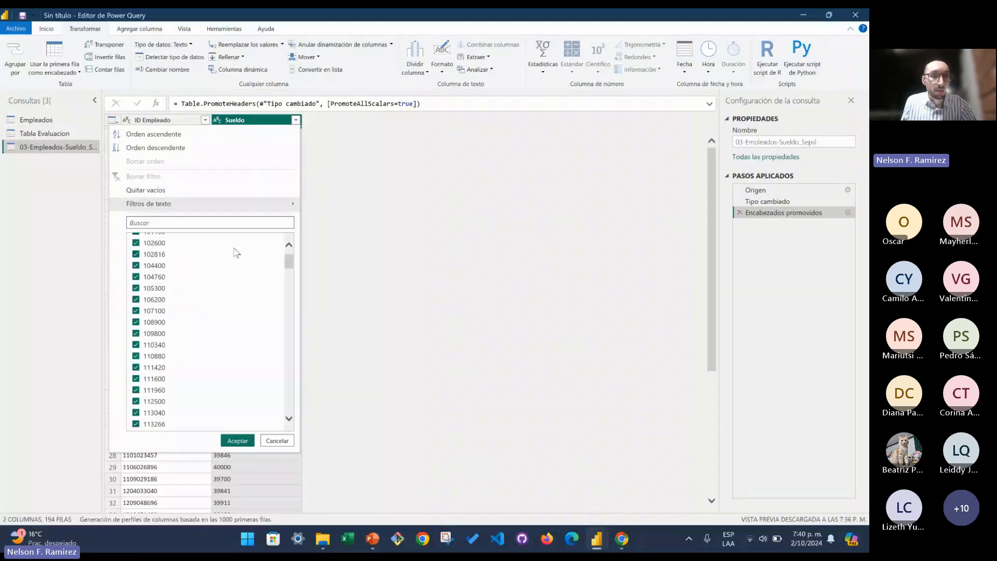
pyautogui.scroll(1, 237, 253)
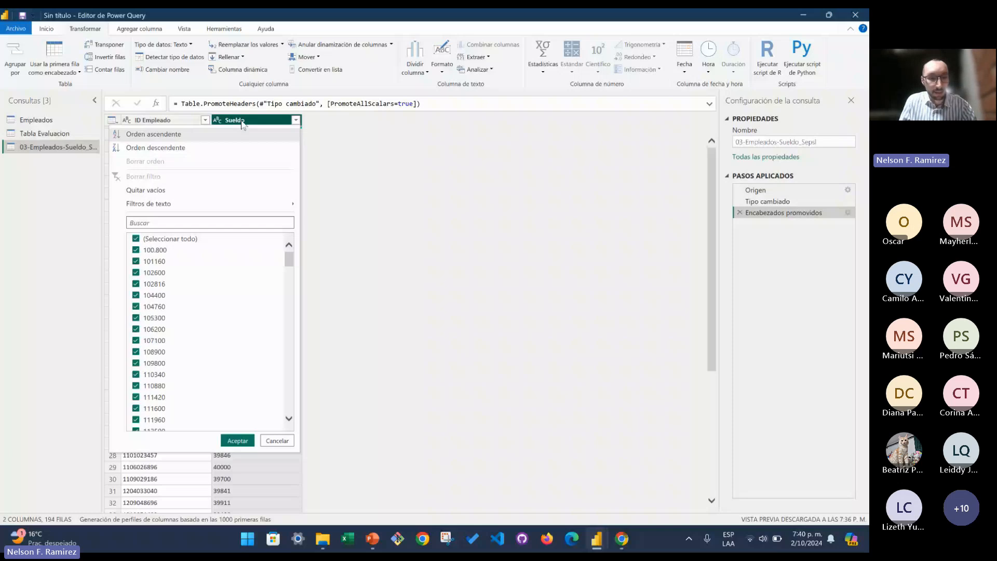
pyautogui.click(175, 223)
pyautogui.write('62')
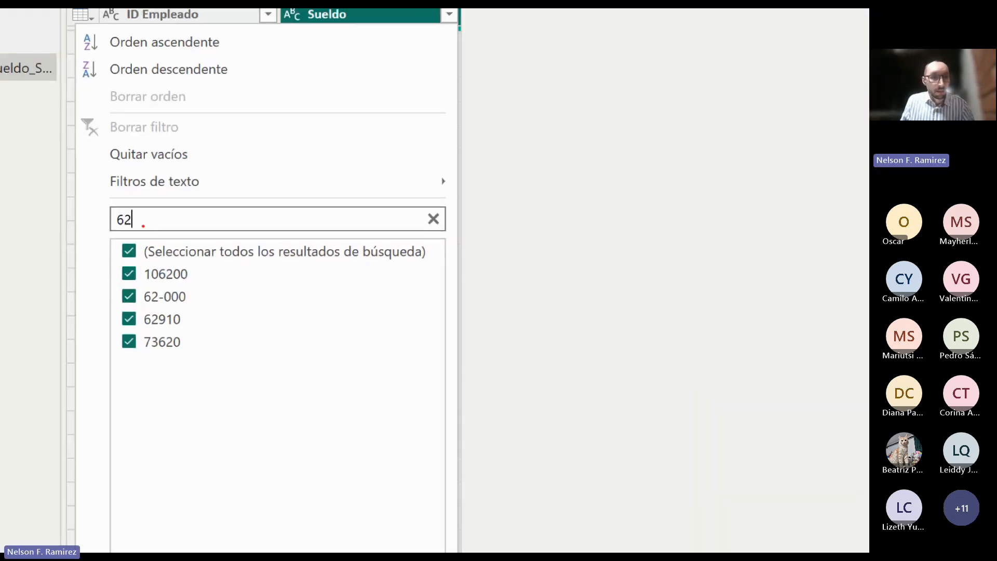
pyautogui.moveTo(109, 205)
pyautogui.mouseDown()
pyautogui.moveTo(156, 284)
pyautogui.moveTo(227, 356)
pyautogui.moveTo(207, 300)
pyautogui.moveTo(201, 311)
pyautogui.mouseUp()
pyautogui.moveTo(122, 285); pyautogui.dragTo(197, 305)
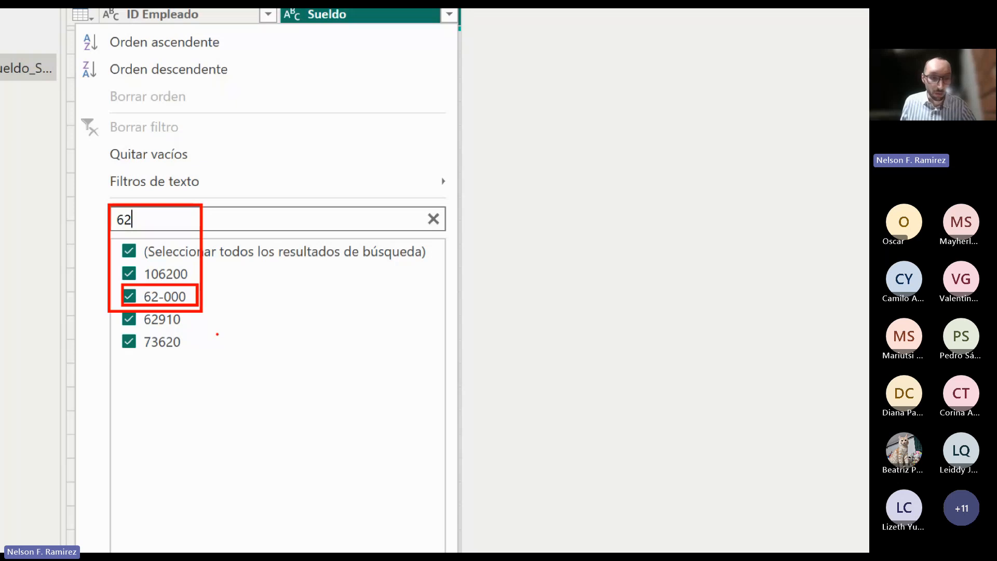
pyautogui.press('Escape')
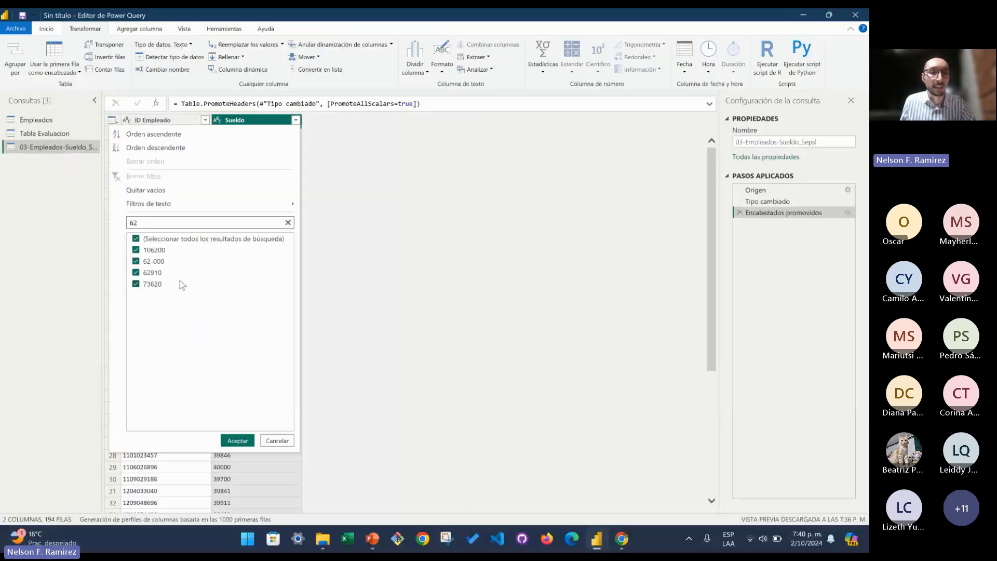
pyautogui.click(308, 143)
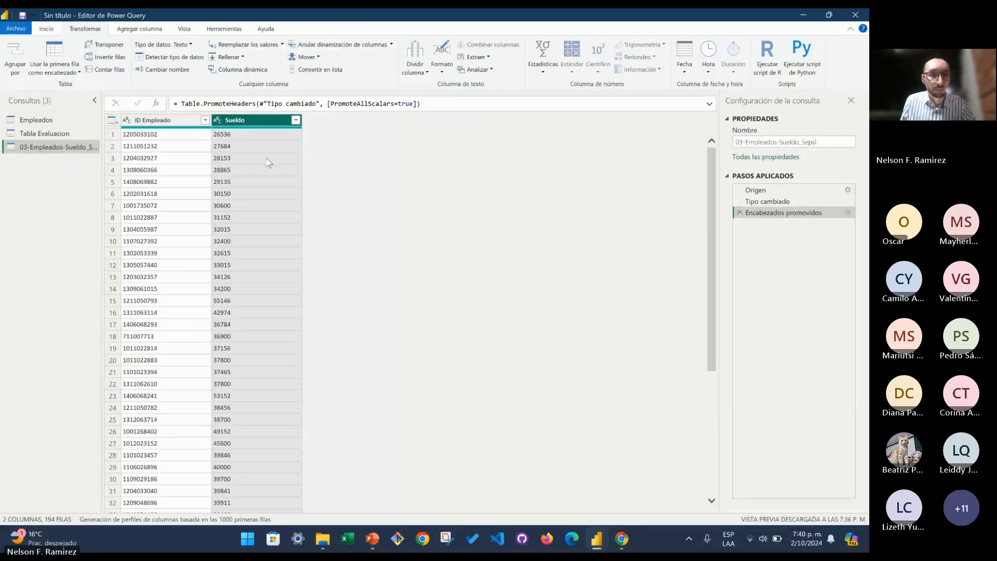
# - Review the ID Empleado column's filter values for IDs containing separators, and close the list without applying a filter
pyautogui.click(204, 124)
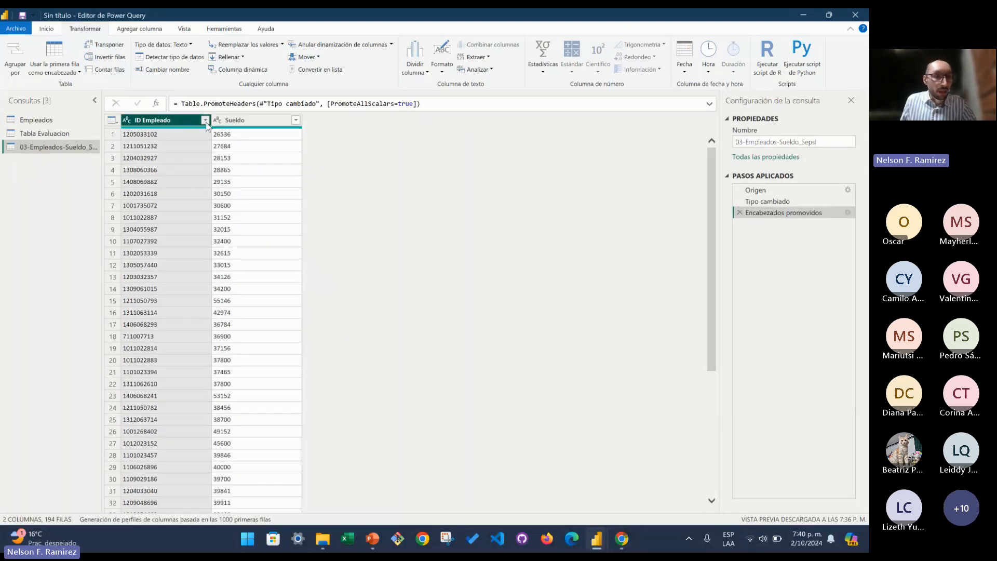
pyautogui.click(205, 123)
pyautogui.moveTo(103, 211)
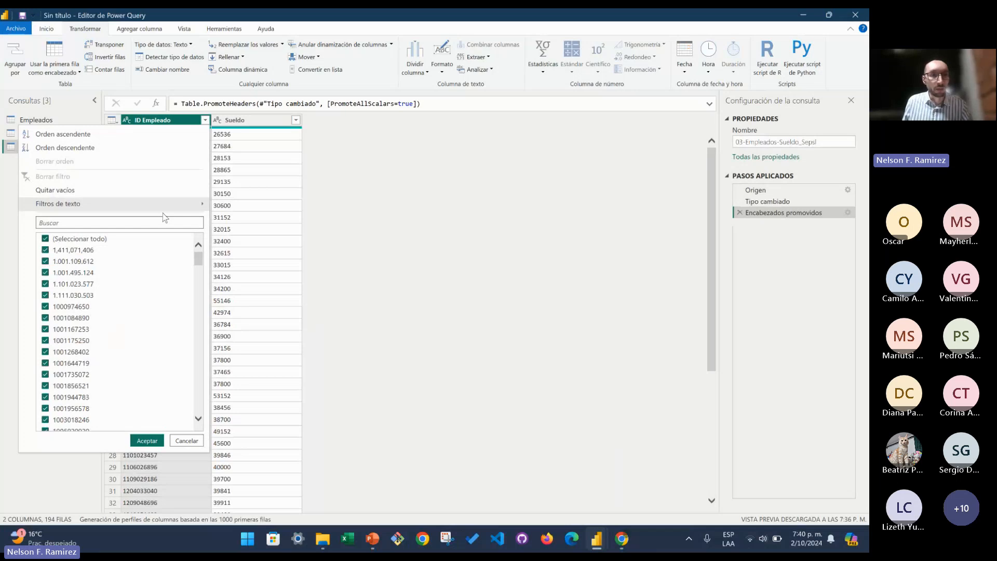
pyautogui.click(232, 158)
# - Replace every "," with nothing in the ID Empleado and Sueldo columns
pyautogui.click(175, 123)
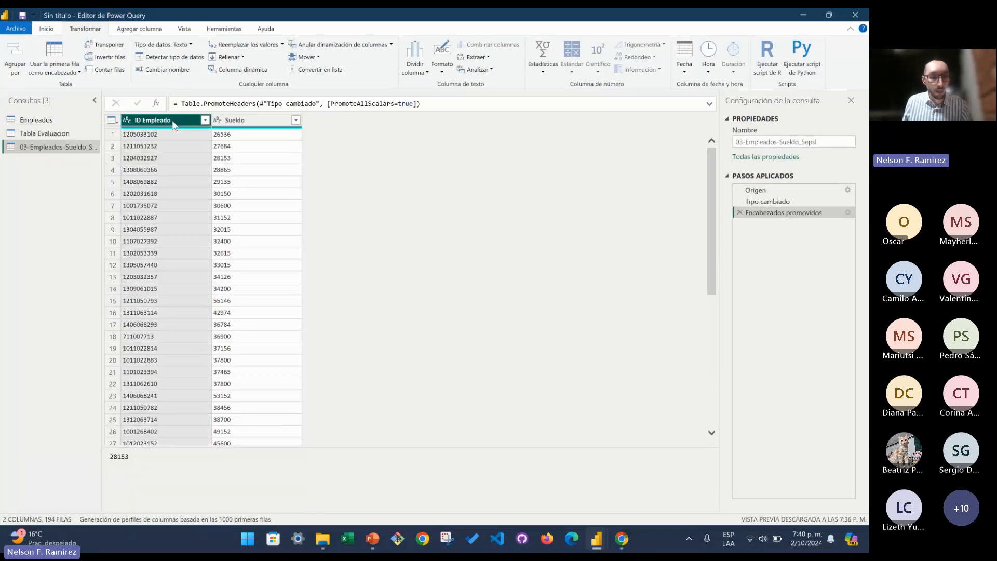
pyautogui.keyDown('ctrl'); pyautogui.click(222, 120); pyautogui.keyUp('ctrl')
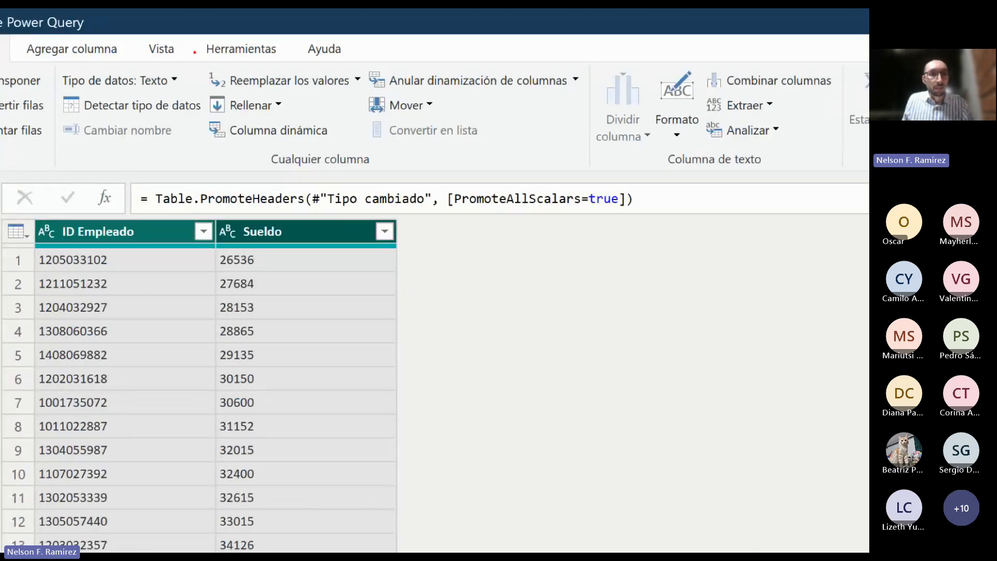
pyautogui.moveTo(203, 58); pyautogui.dragTo(373, 96)
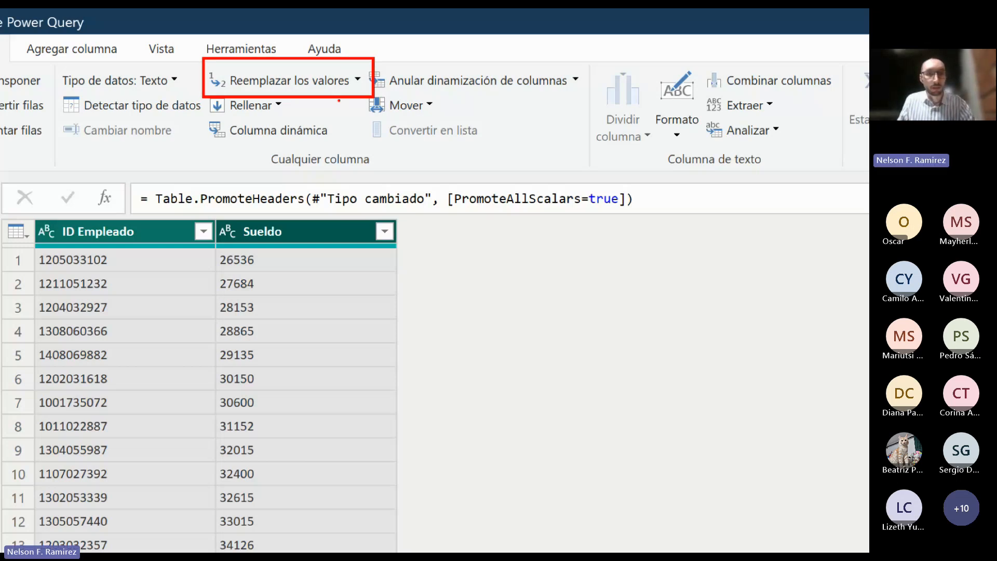
pyautogui.press('Escape')
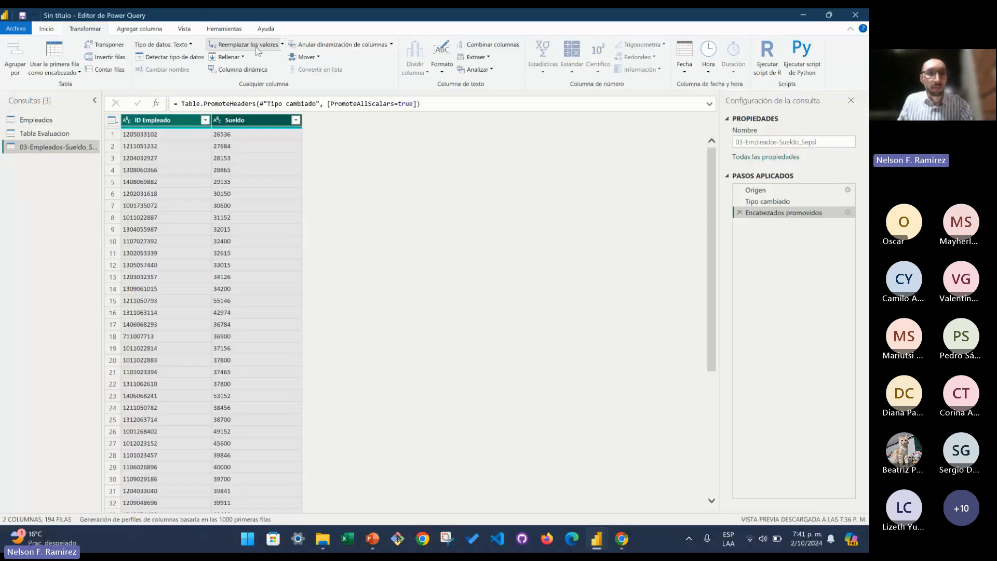
pyautogui.click(257, 48)
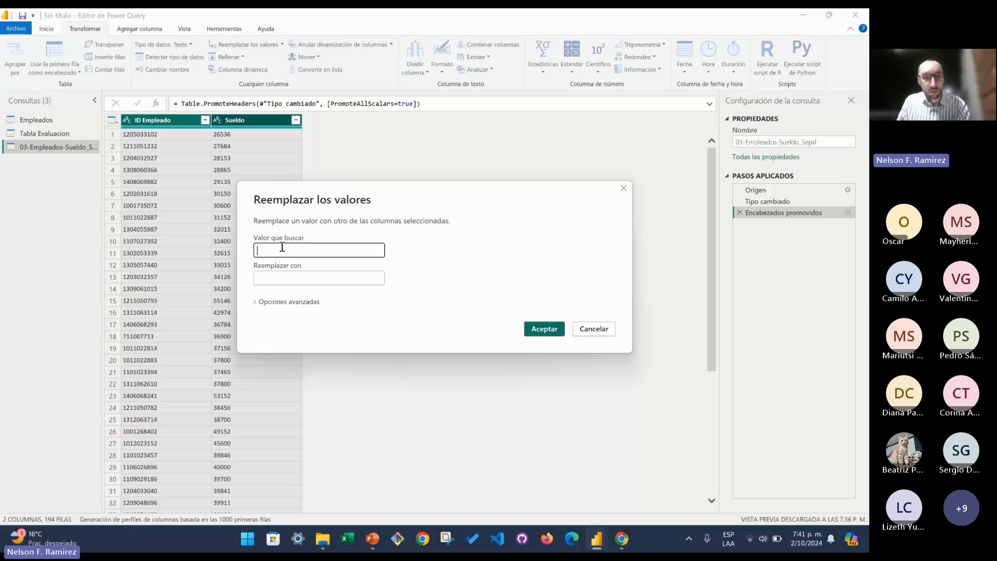
pyautogui.write(',')
pyautogui.click(276, 276)
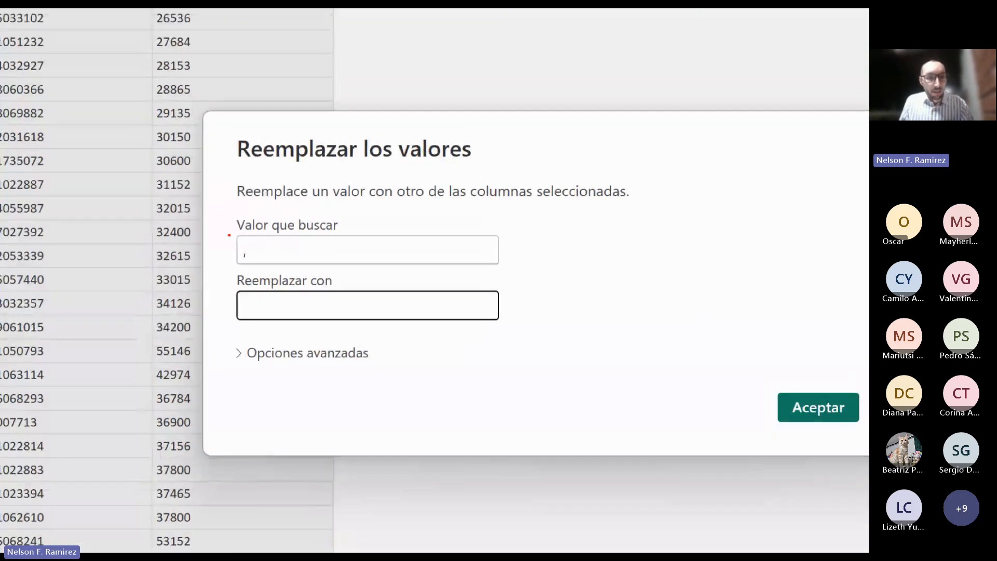
pyautogui.moveTo(229, 223)
pyautogui.mouseDown()
pyautogui.moveTo(296, 260)
pyautogui.moveTo(293, 273)
pyautogui.mouseUp()
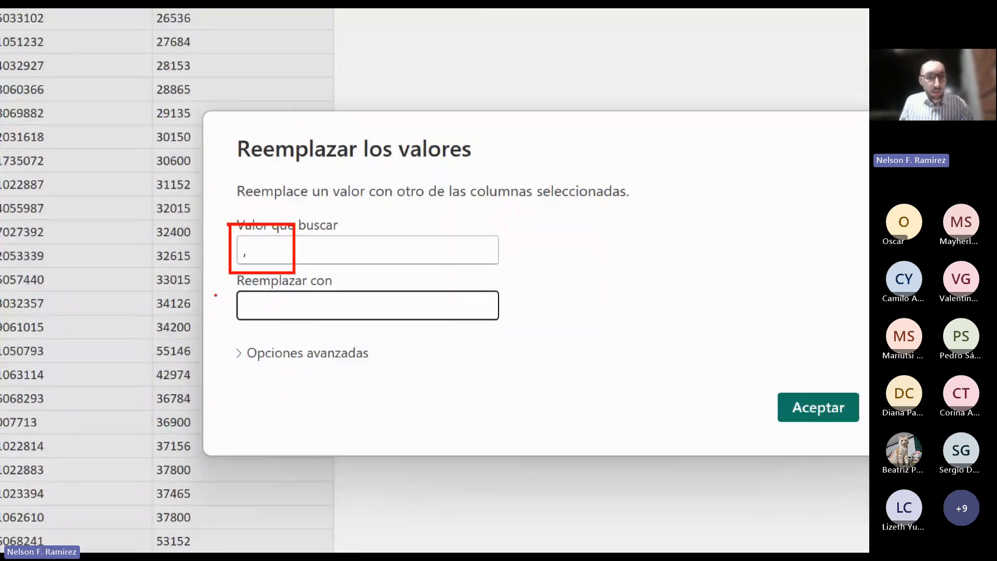
pyautogui.moveTo(231, 275); pyautogui.dragTo(334, 324)
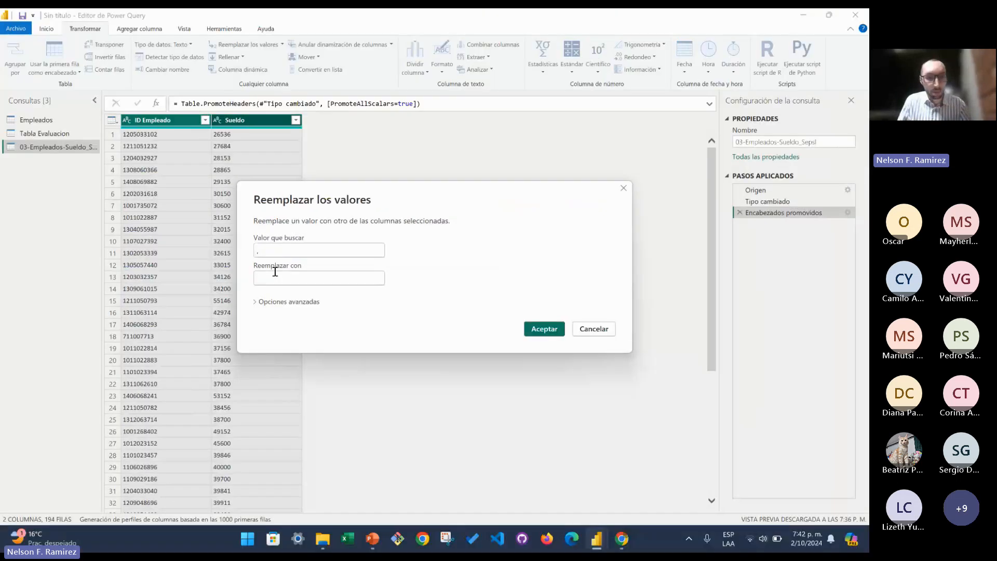
pyautogui.click(276, 273)
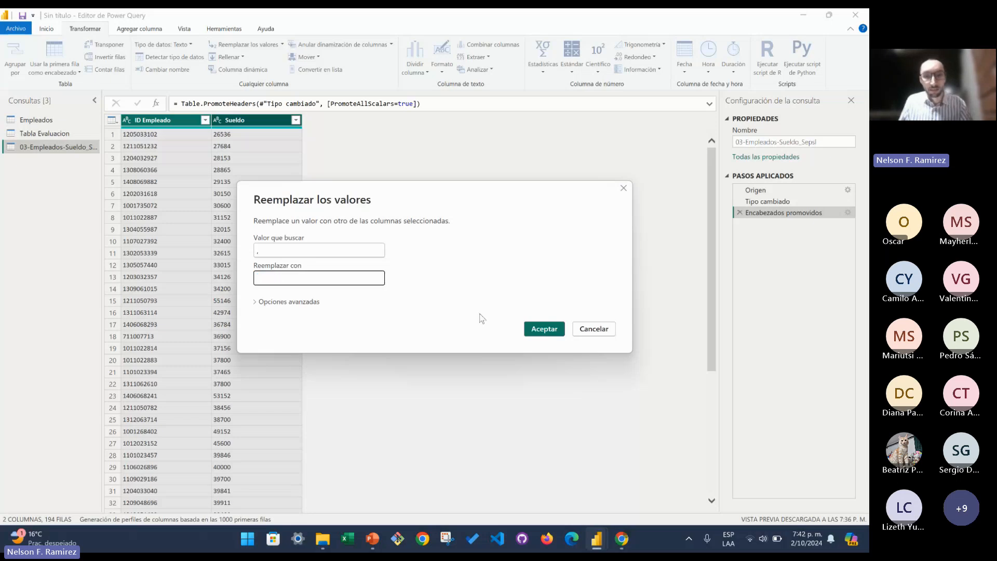
pyautogui.click(537, 329)
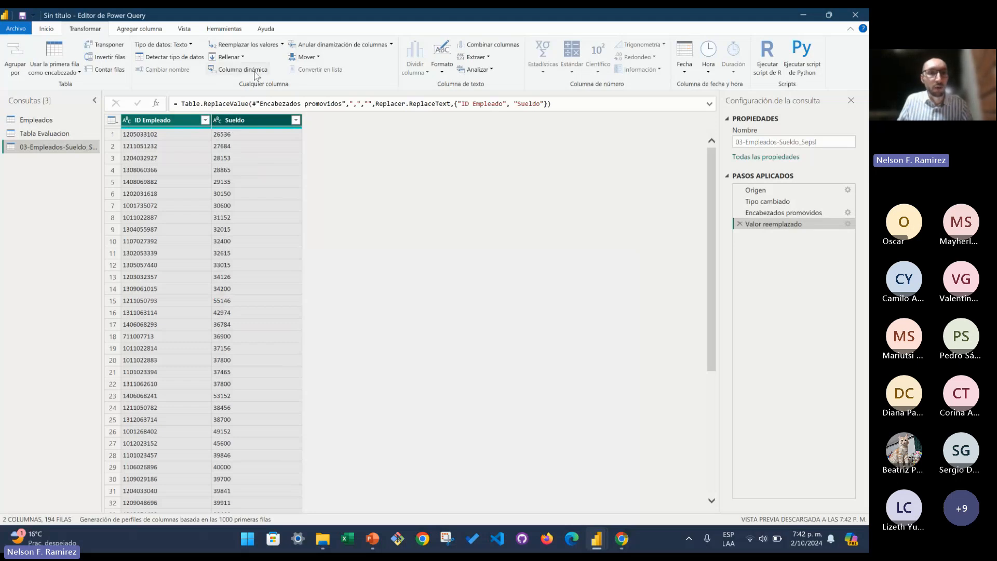
# - Replace every "." with nothing in the ID Empleado and Sueldo columns
pyautogui.click(254, 48)
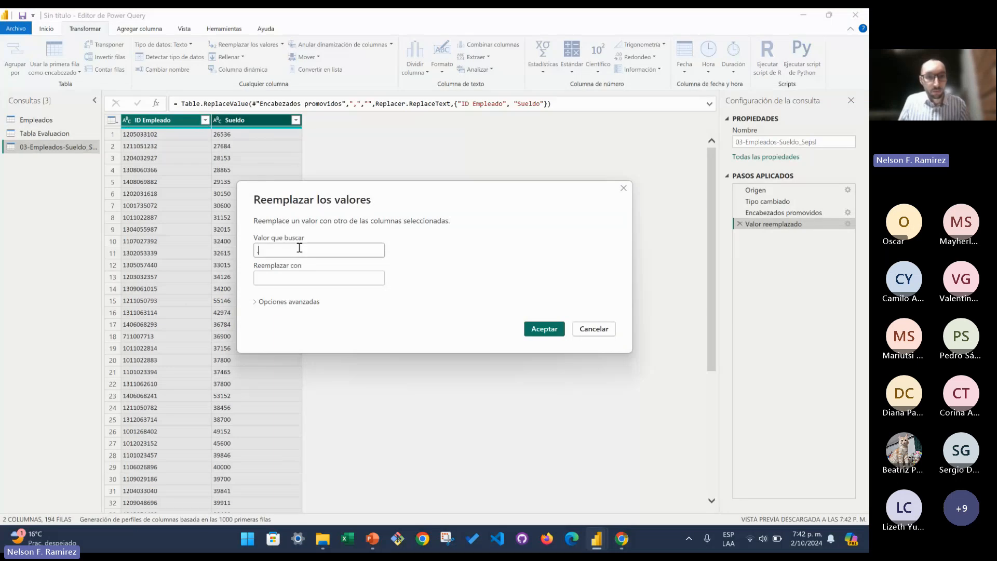
pyautogui.write('.')
pyautogui.click(279, 273)
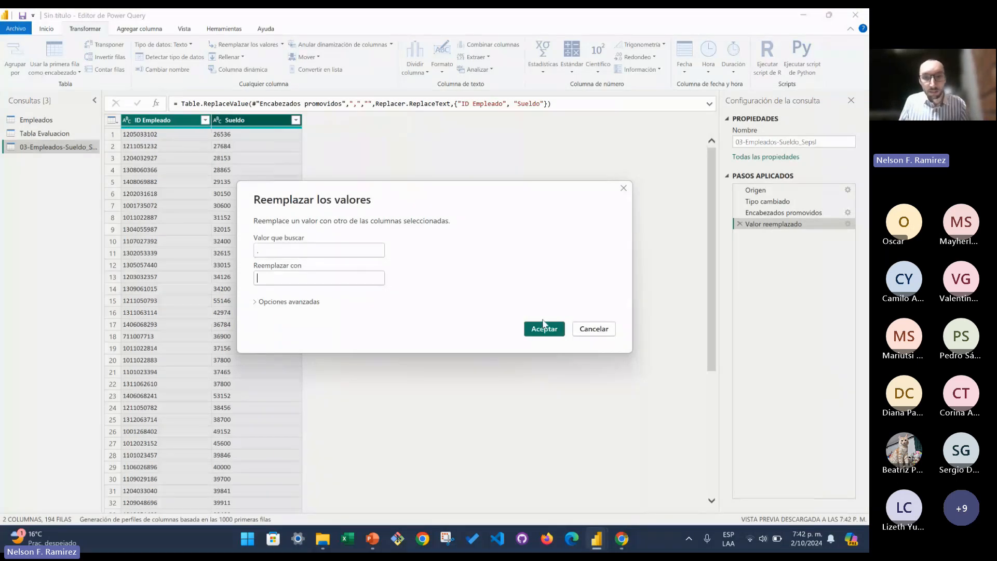
pyautogui.click(543, 327)
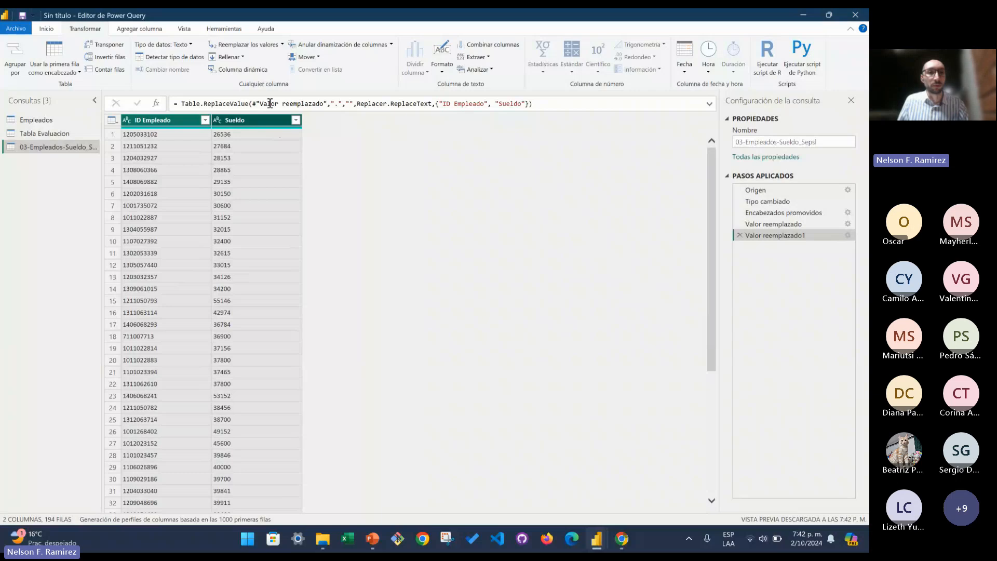
# - Start another value replacement on the ID Empleado and Sueldo columns with "-" as the value to find
pyautogui.click(245, 44)
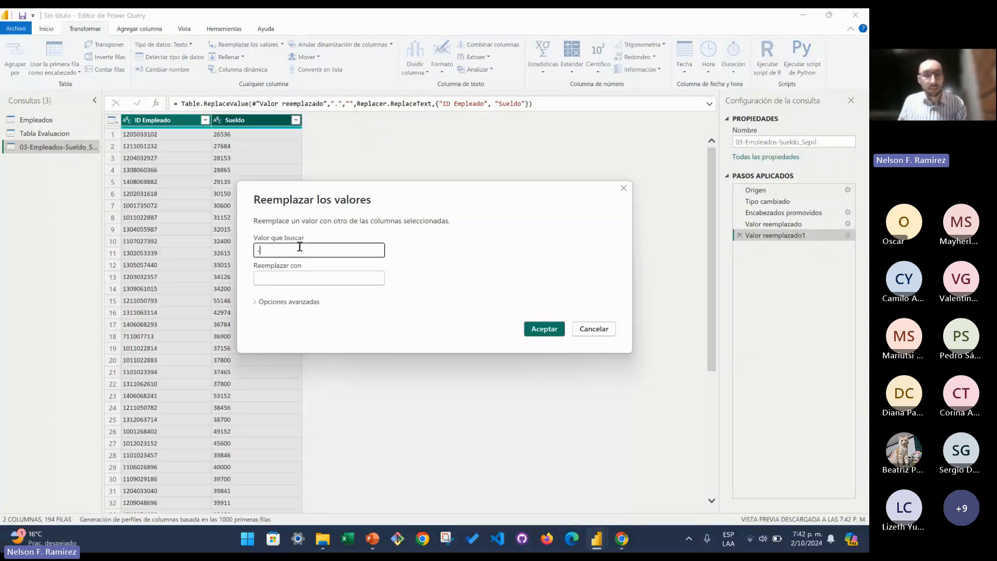
pyautogui.write(',')
pyautogui.click(294, 277)
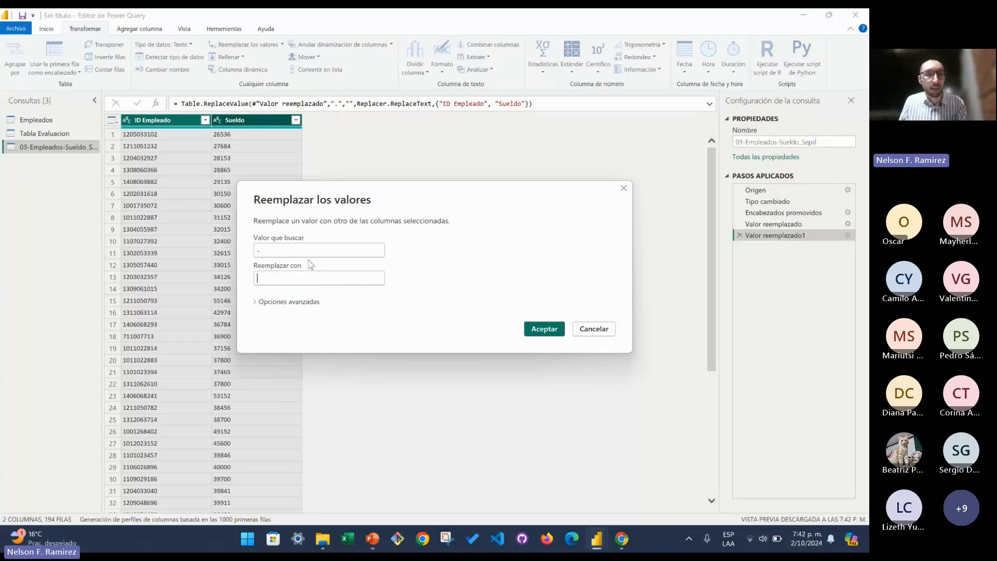
# - Fill in an example replacement of "Ni#o" with "Niño" without applying it
pyautogui.click(308, 254)
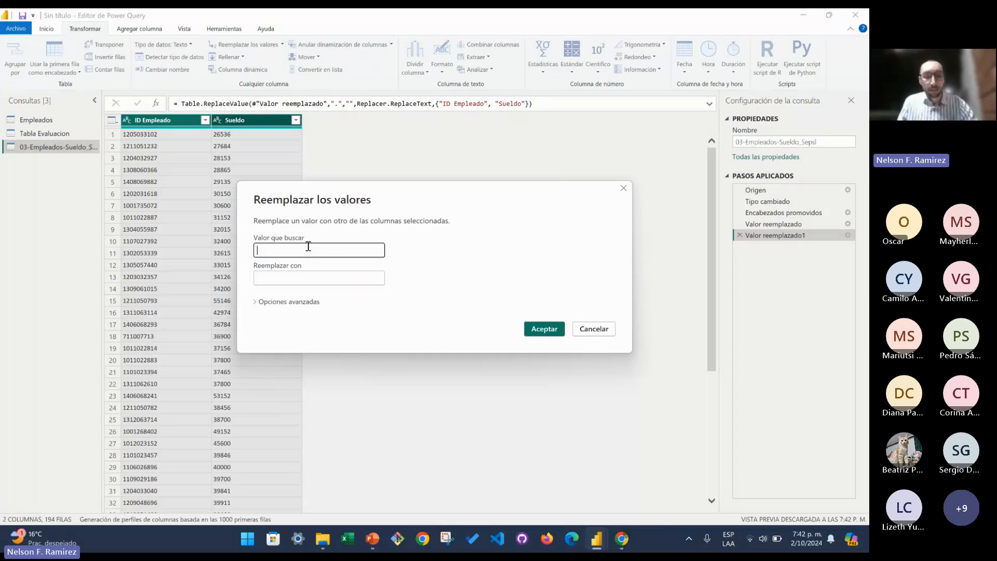
pyautogui.write('Nin')
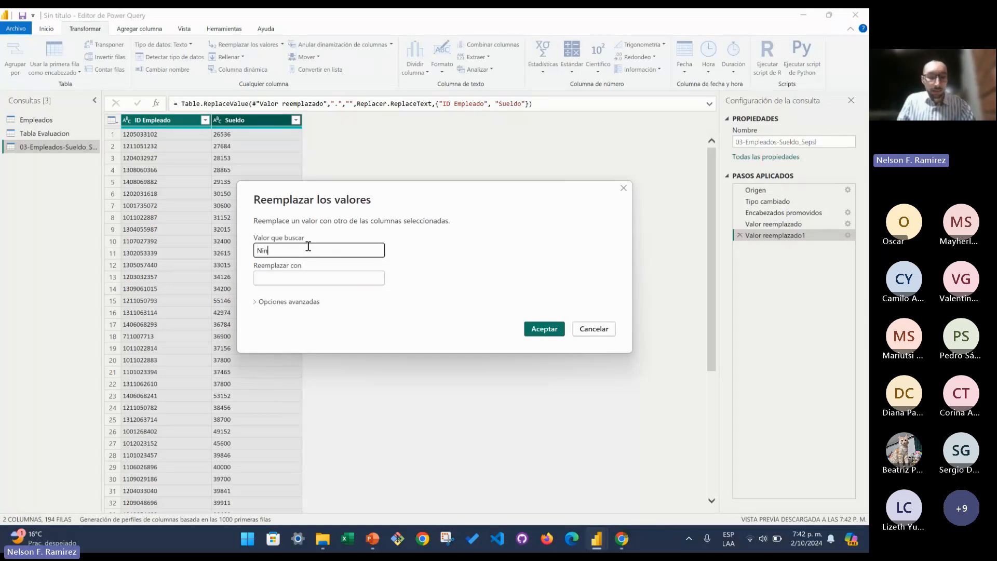
pyautogui.write('o')
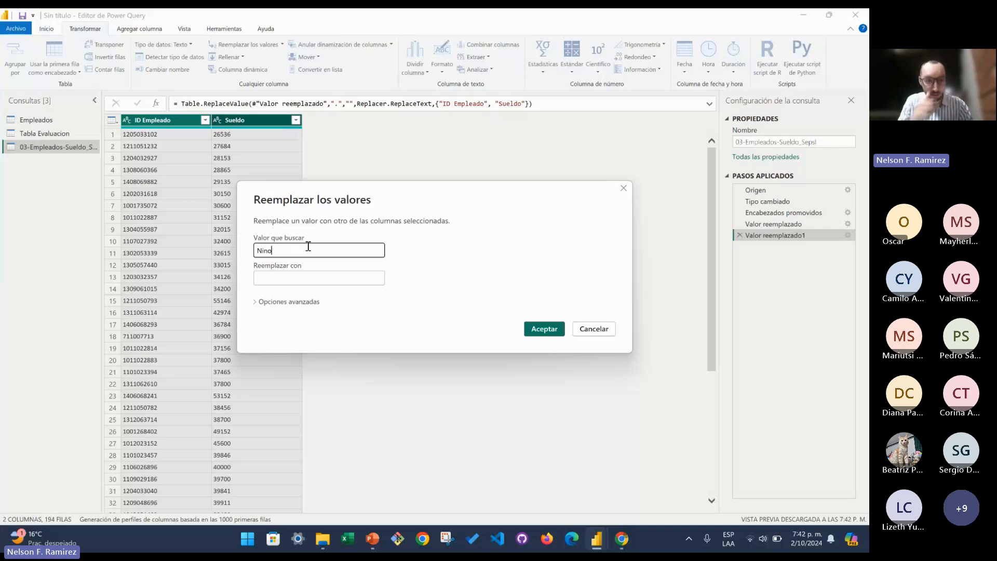
pyautogui.press('Tab')
pyautogui.write('N')
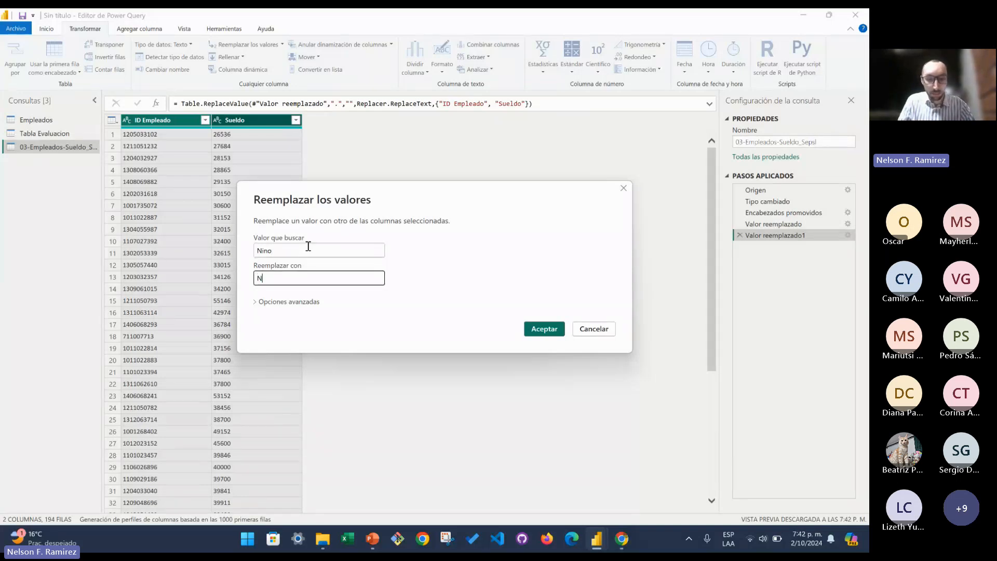
pyautogui.write('iño')
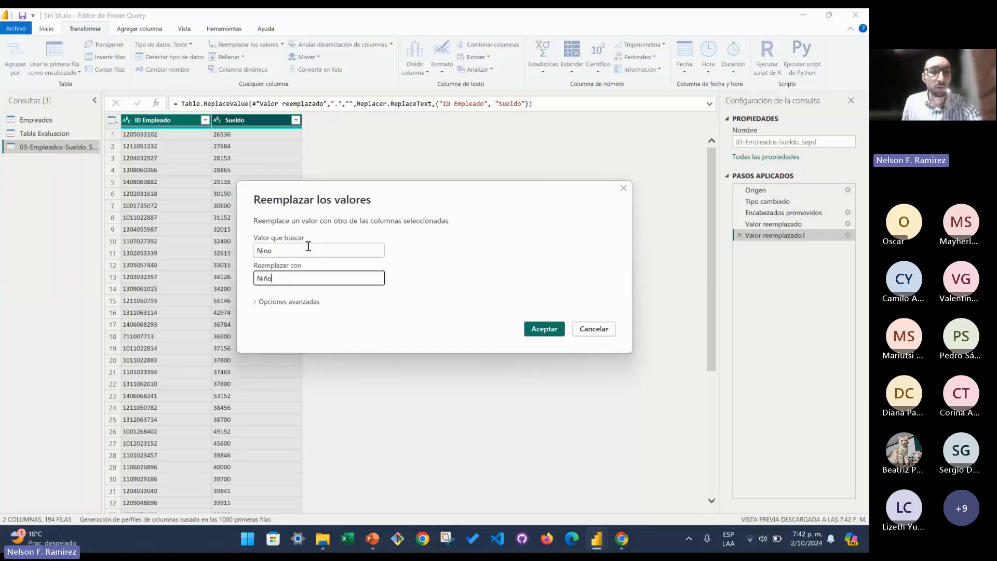
pyautogui.click(272, 253)
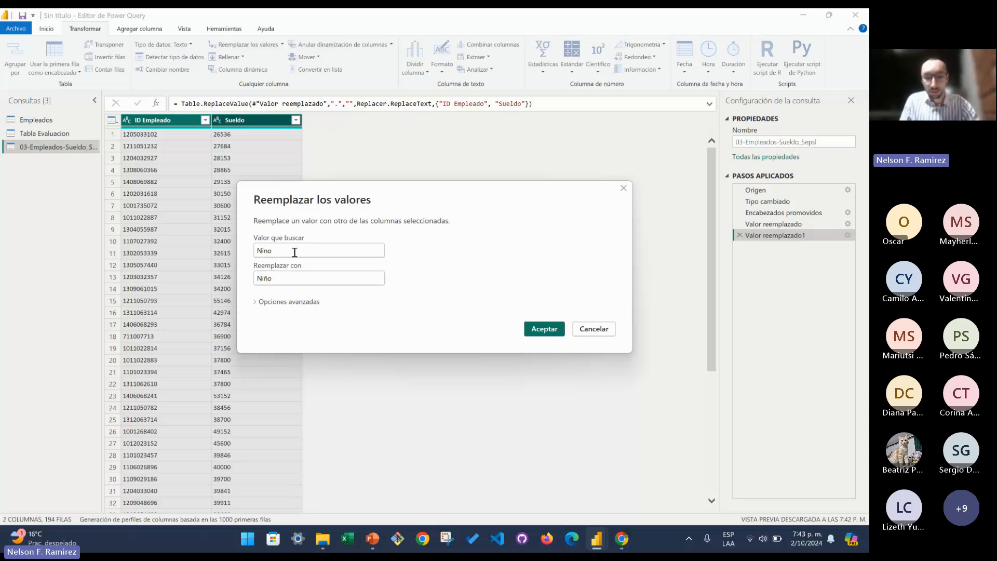
pyautogui.press('BackSpace')
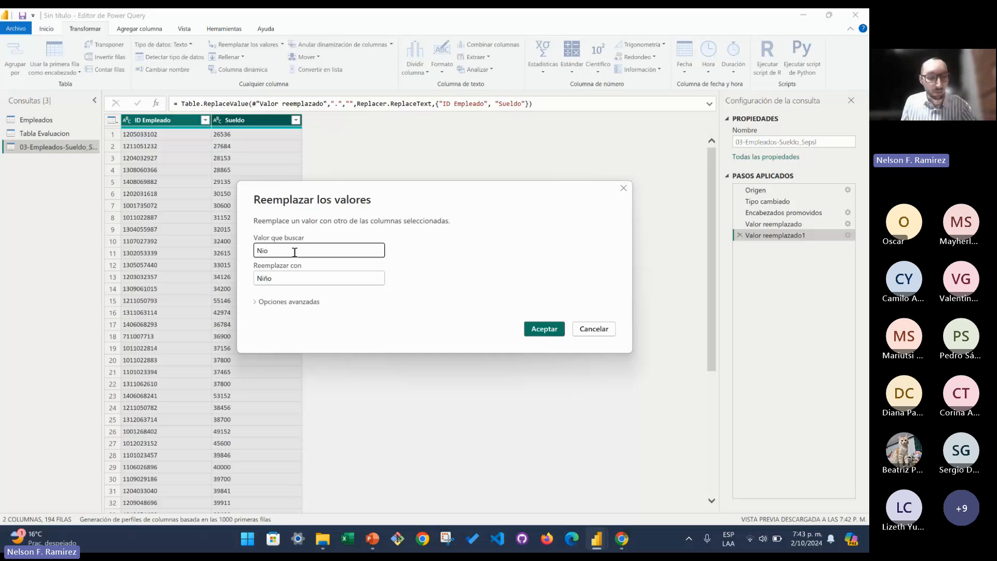
pyautogui.write('ñ')
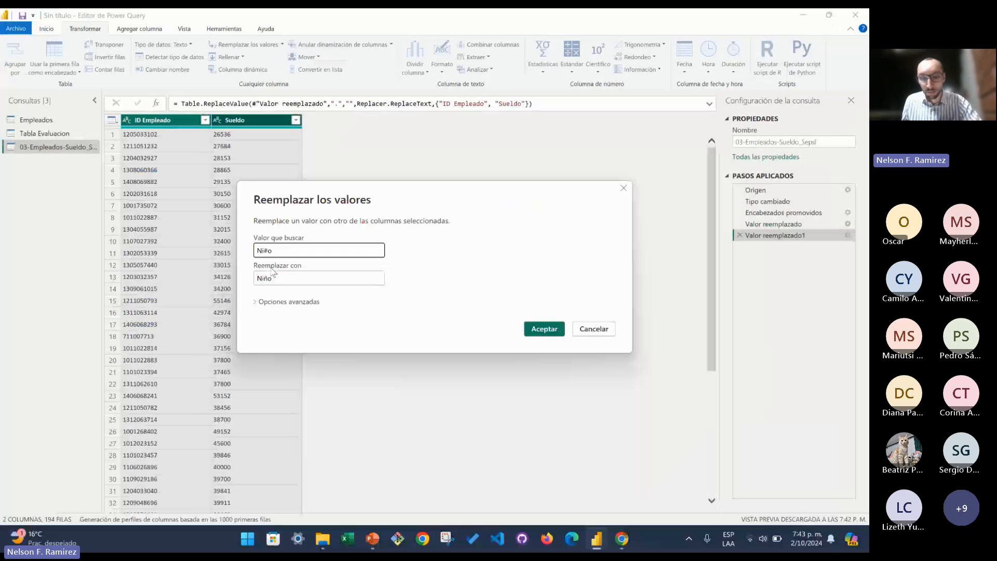
# - Set the value to find to "-" with an empty replacement, and apply it to both columns
pyautogui.moveTo(276, 251); pyautogui.dragTo(258, 250)
pyautogui.write('-')
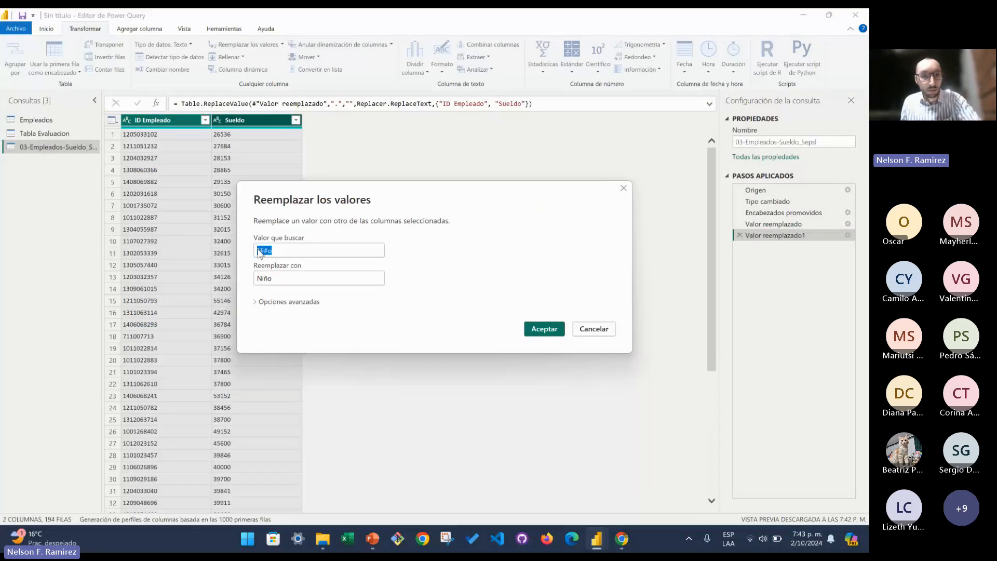
pyautogui.press('Tab')
pyautogui.press('BackSpace')
pyautogui.click(540, 329)
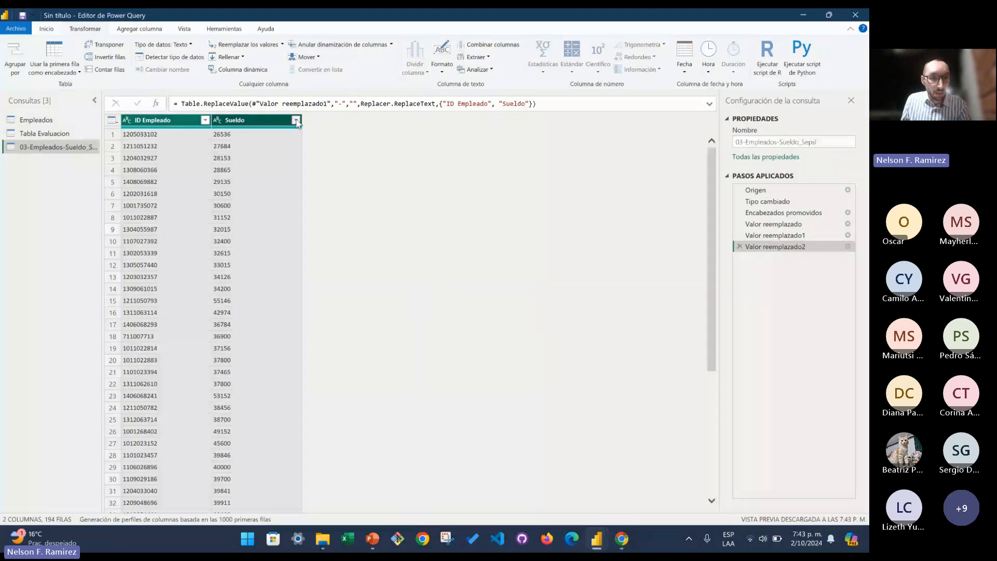
# - Check the cleaned Sueldo values by searching the column's filter list for "62", and close it without applying a filter
pyautogui.click(297, 123)
pyautogui.moveTo(289, 251); pyautogui.dragTo(280, 351)
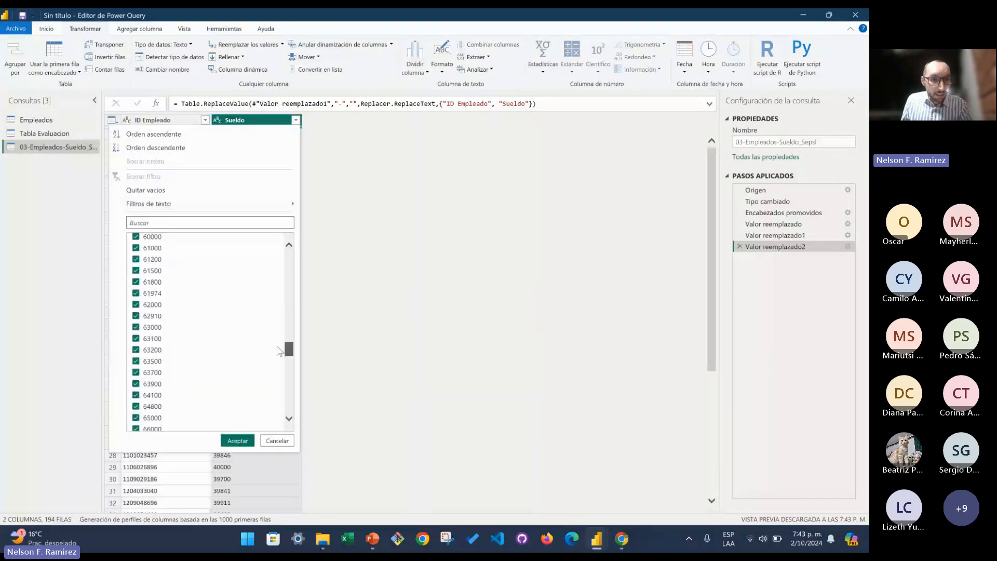
pyautogui.click(220, 222)
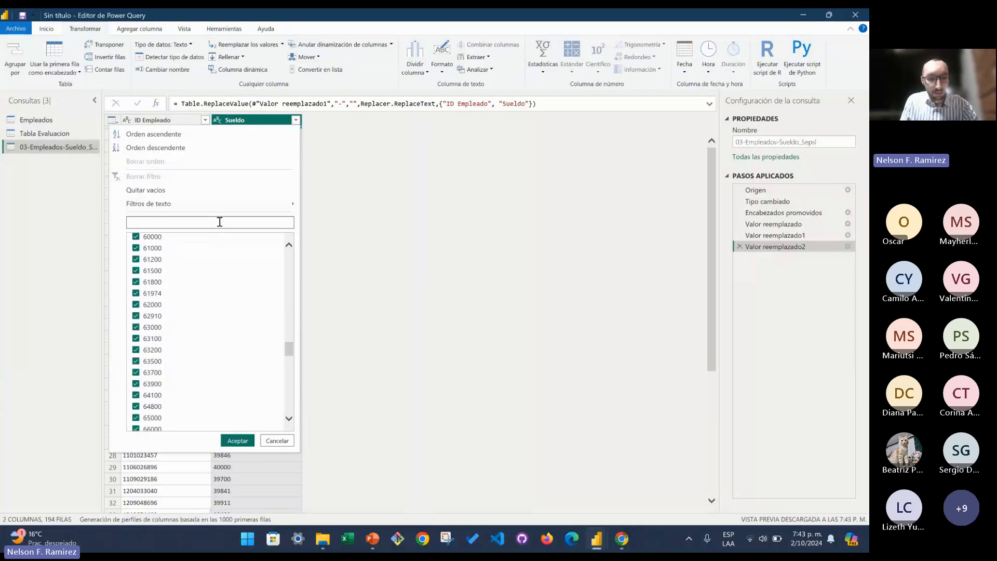
pyautogui.write('62')
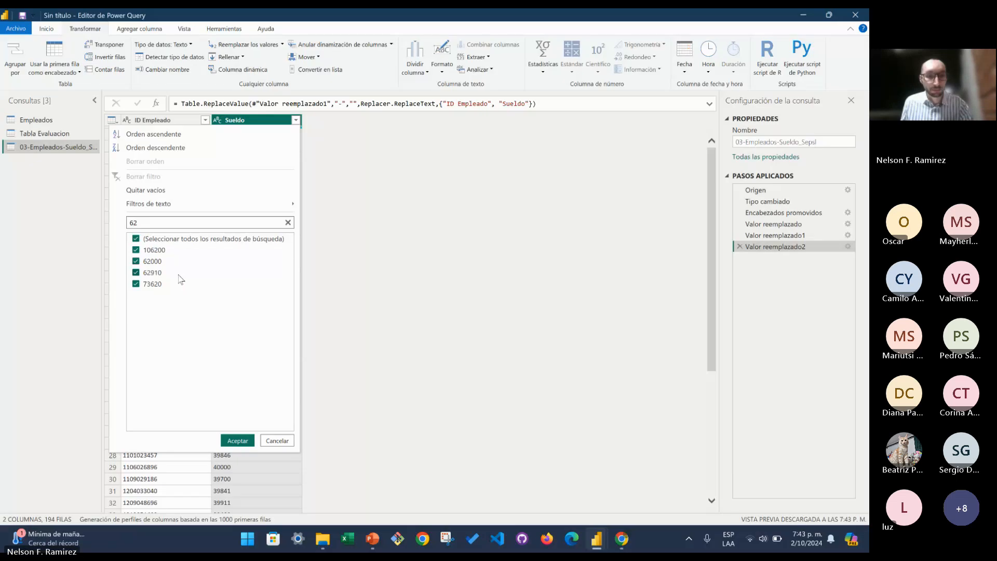
pyautogui.click(454, 389)
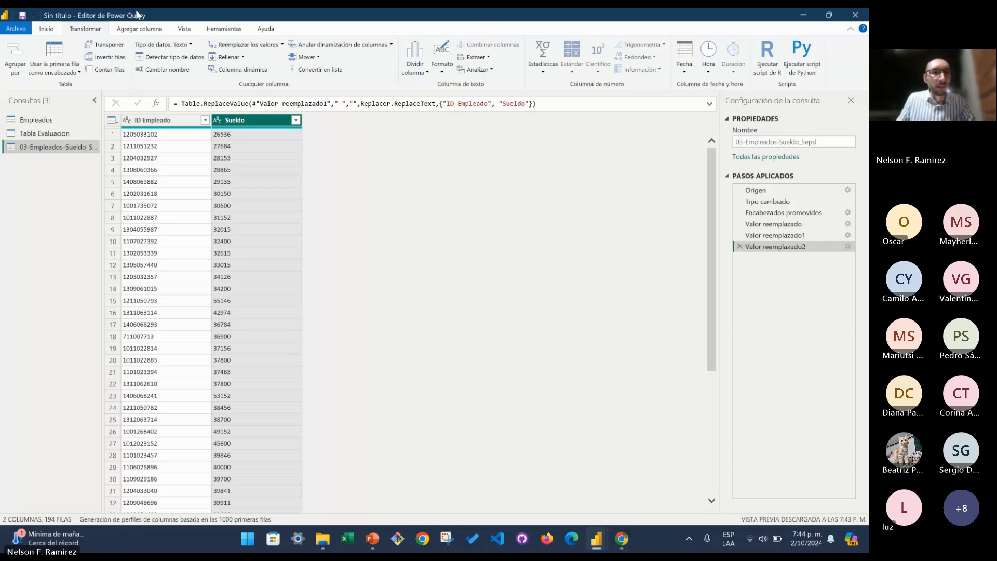
# - Close the query editor applying its changes, and move the 03-Empleados-Sueldo table closer to the Empleados table in the model diagram
pyautogui.click(45, 31)
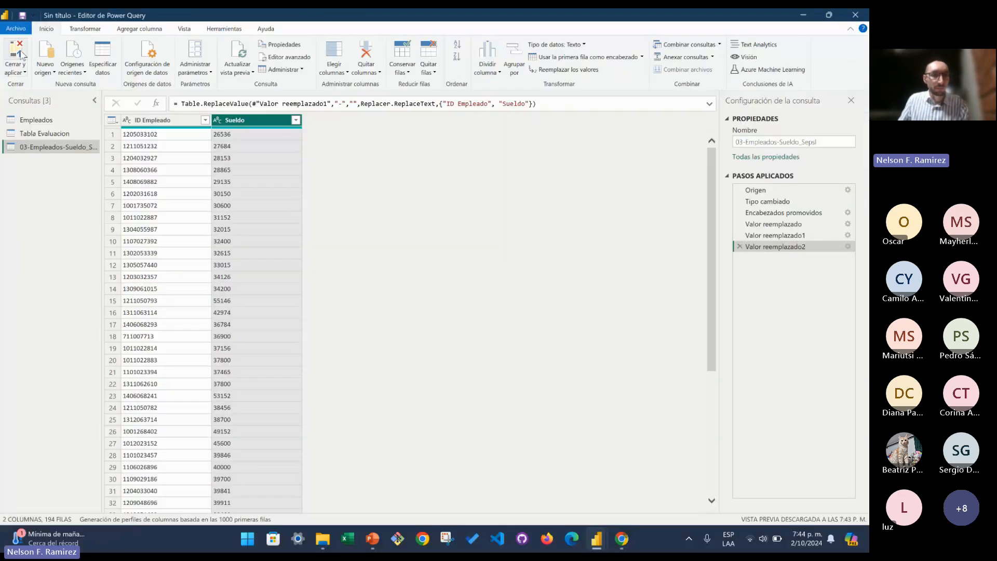
pyautogui.click(20, 73)
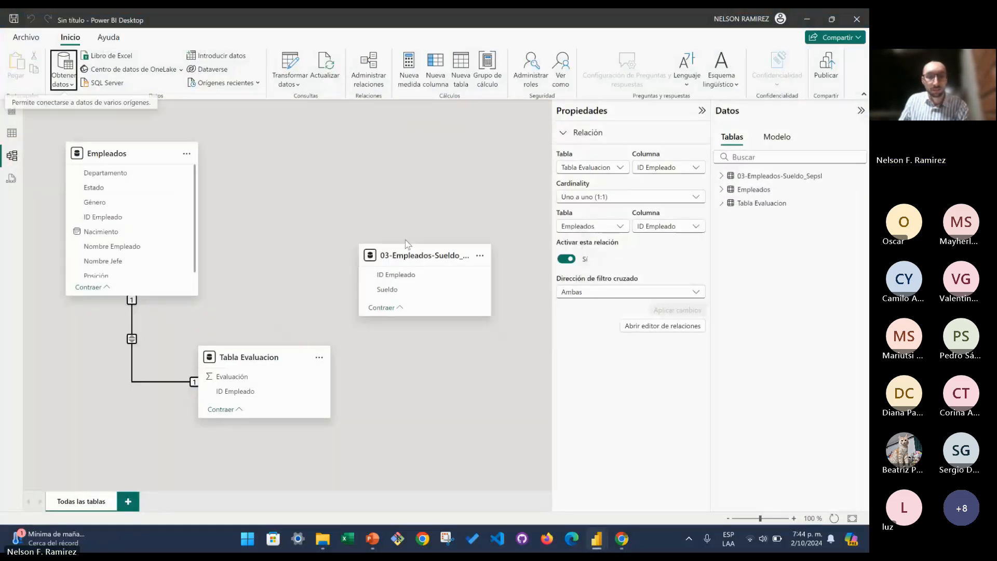
pyautogui.moveTo(403, 244); pyautogui.dragTo(314, 209)
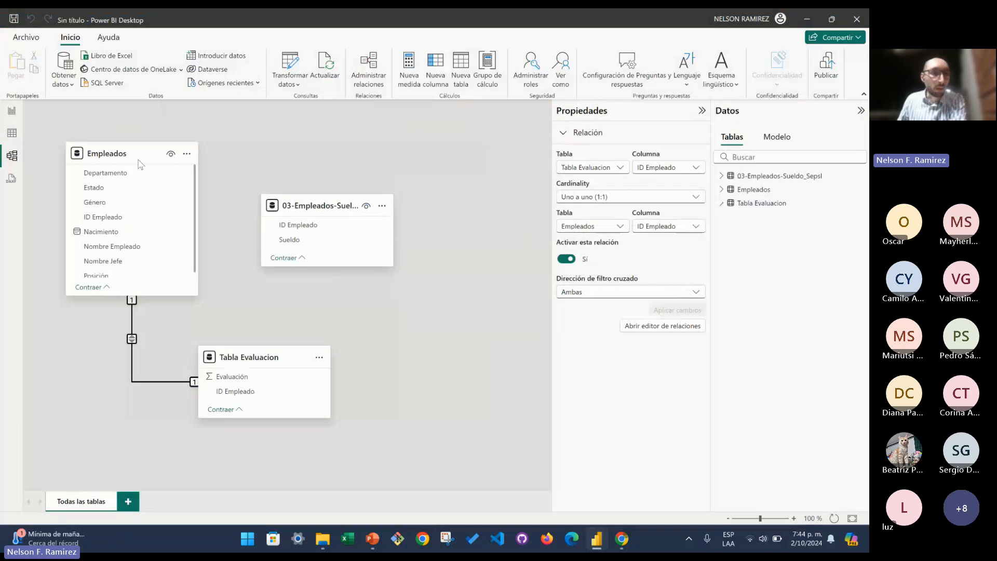
# - View the rows of the Tabla Evaluacion table in the table view, and return to the model diagram
pyautogui.click(12, 136)
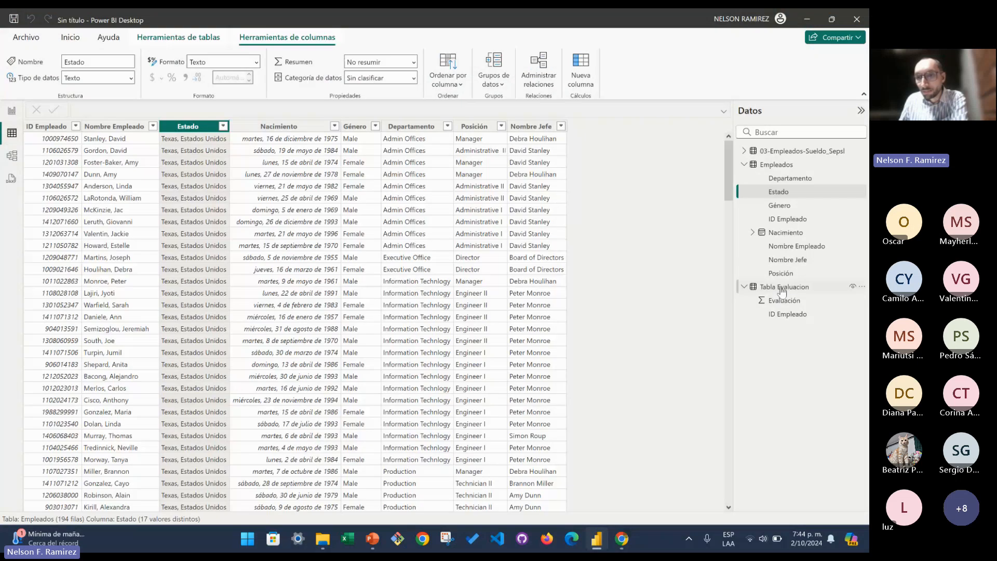
pyautogui.click(776, 287)
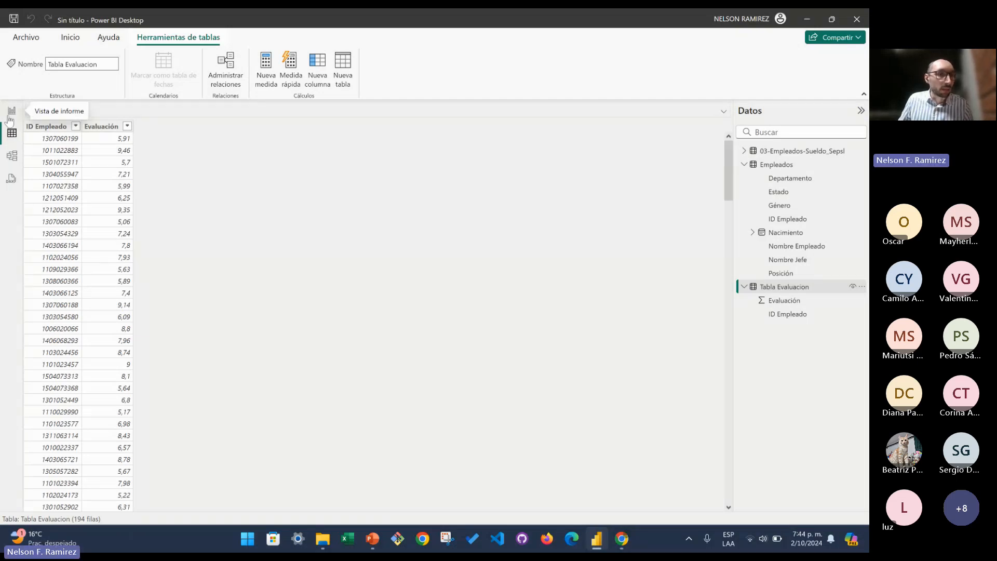
pyautogui.click(12, 155)
pyautogui.click(11, 112)
pyautogui.click(12, 134)
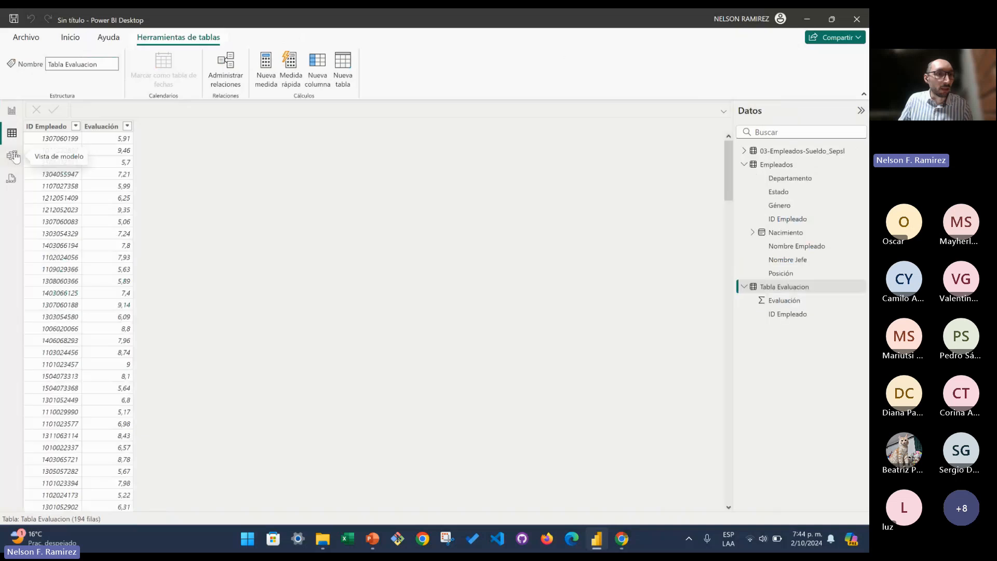
pyautogui.click(12, 155)
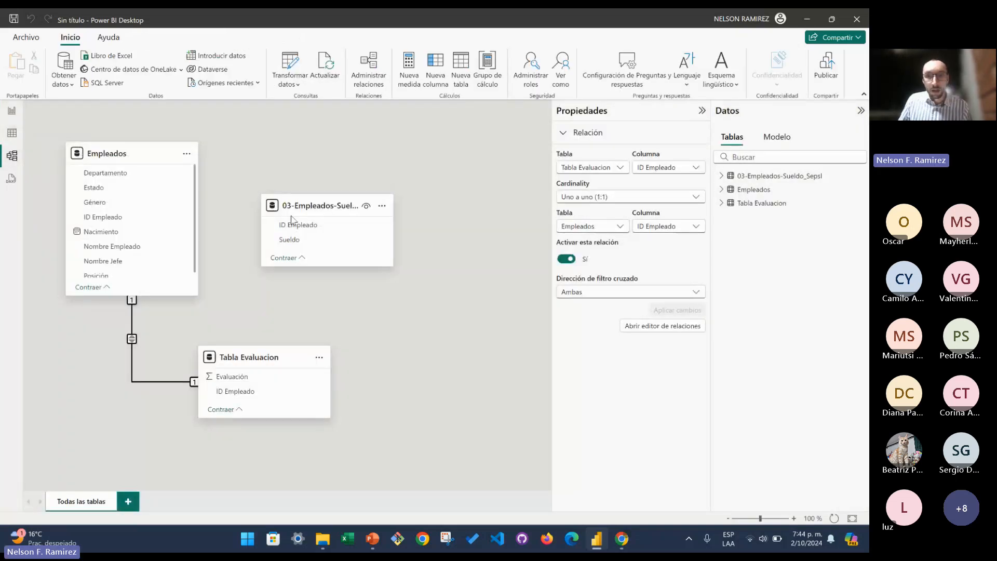
# - Rename the 03-Empleados-Sueldo_Sepsl table as "Tabla Sueldos"
pyautogui.moveTo(333, 201)
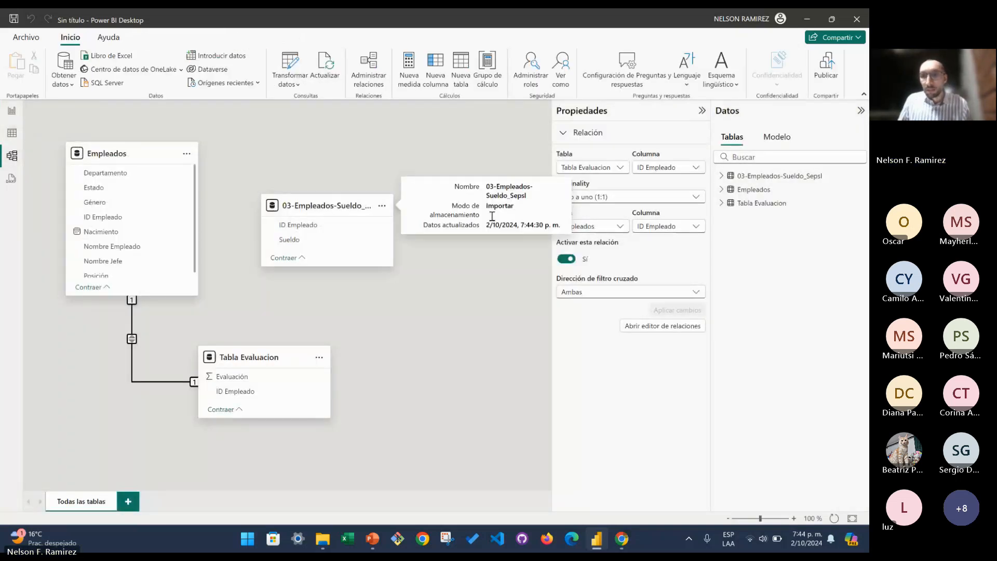
pyautogui.moveTo(798, 180)
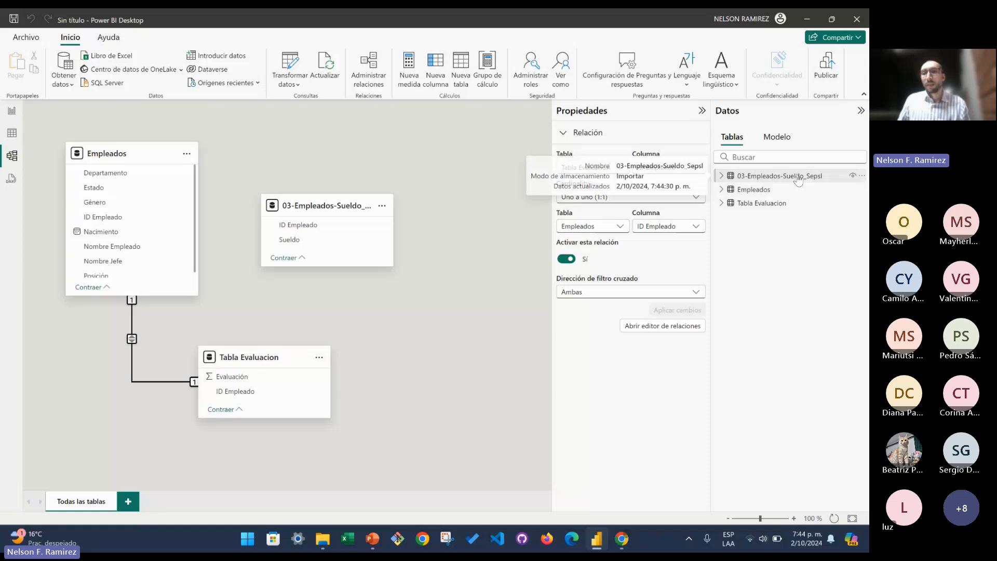
pyautogui.doubleClick(798, 177)
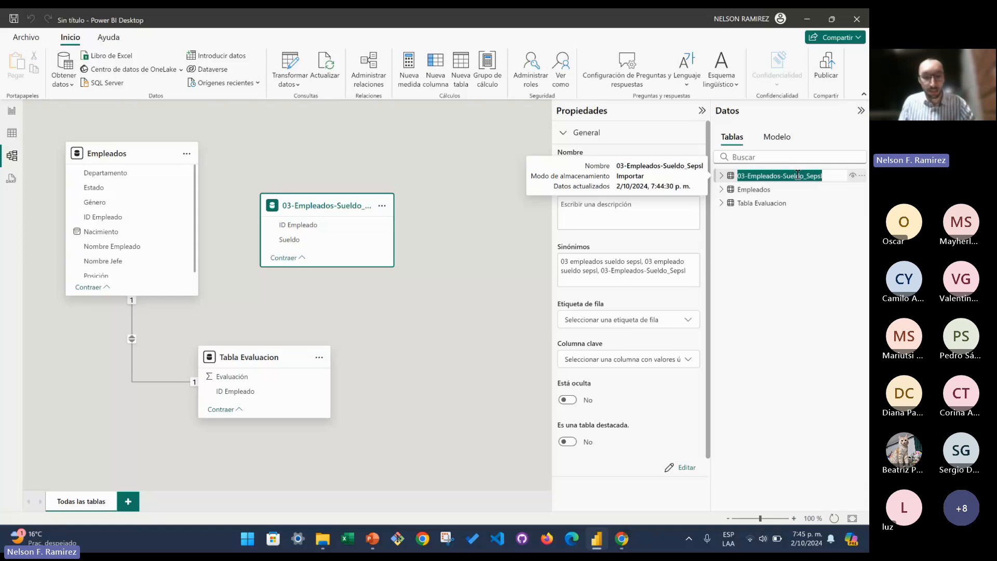
pyautogui.write('Tab')
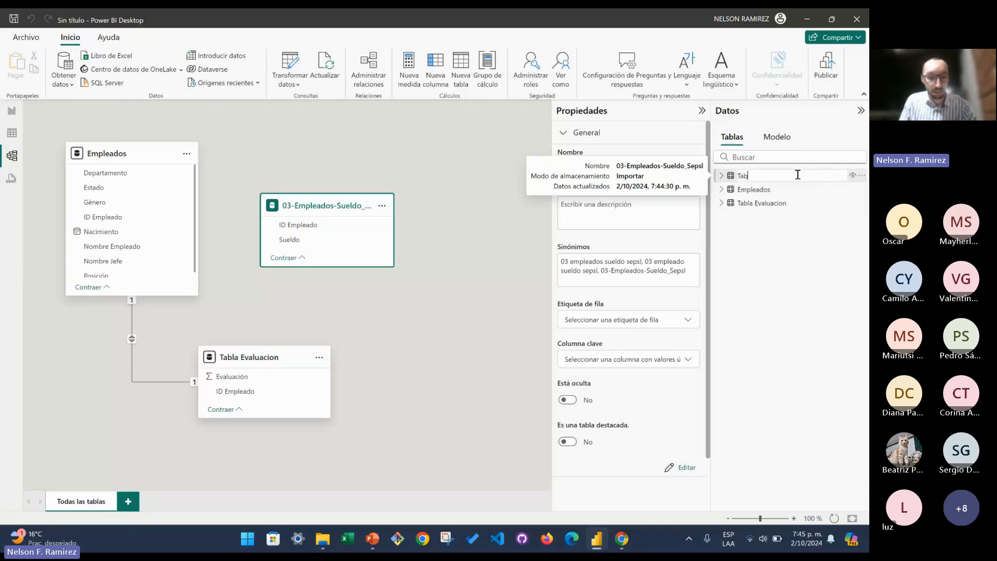
pyautogui.write('la Suel')
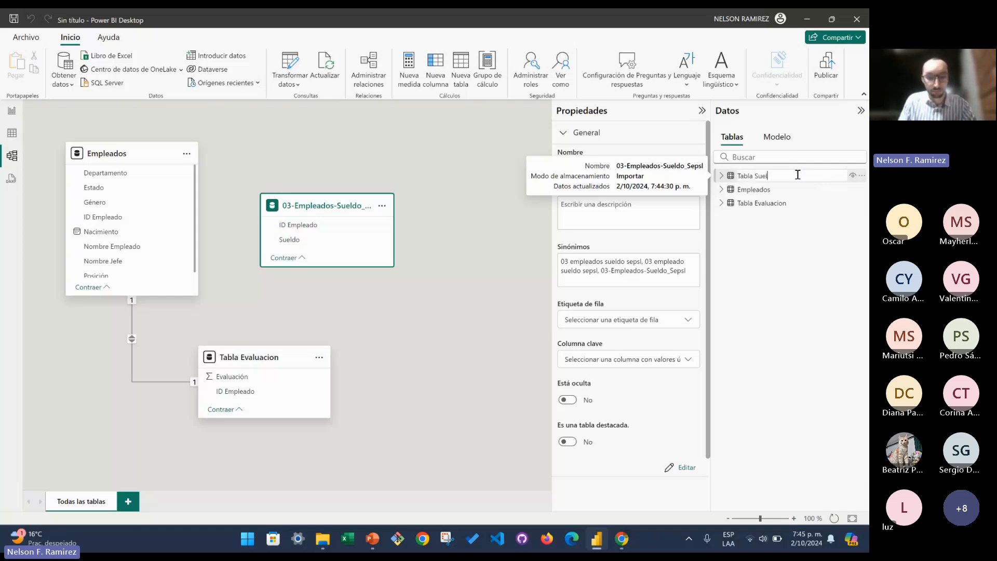
pyautogui.write('dos')
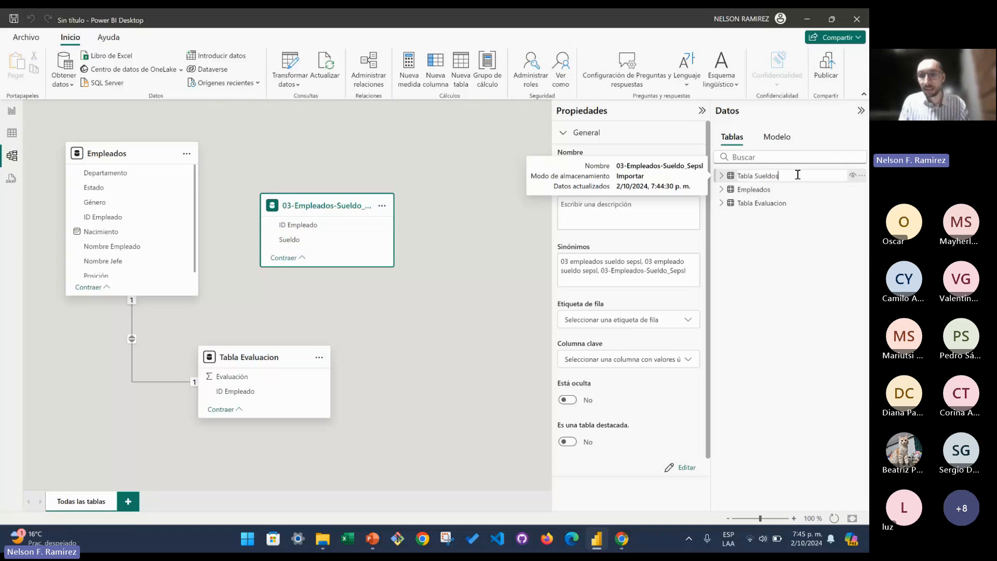
pyautogui.press('Return')
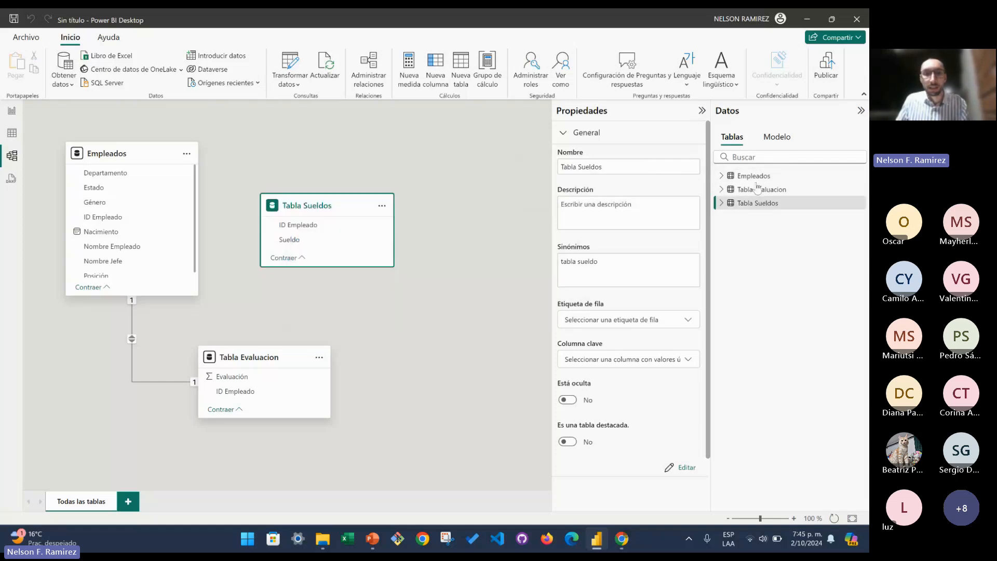
# - Relate Tabla Sueldos to Tabla Evaluacion by ID Empleado, one to one with filtering in both directions, and place the tables side by side
pyautogui.moveTo(336, 213); pyautogui.dragTo(381, 153)
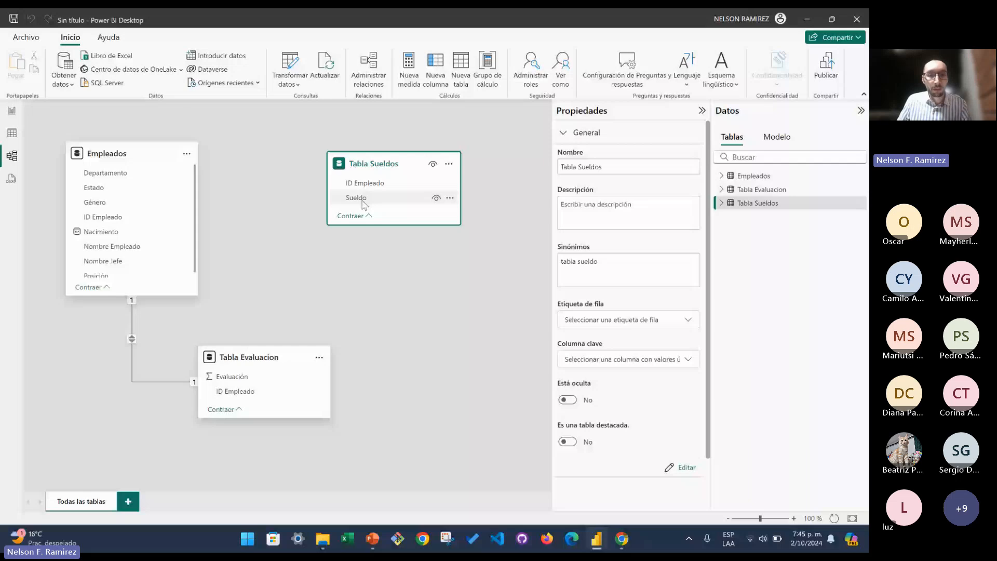
pyautogui.moveTo(363, 203); pyautogui.dragTo(235, 391)
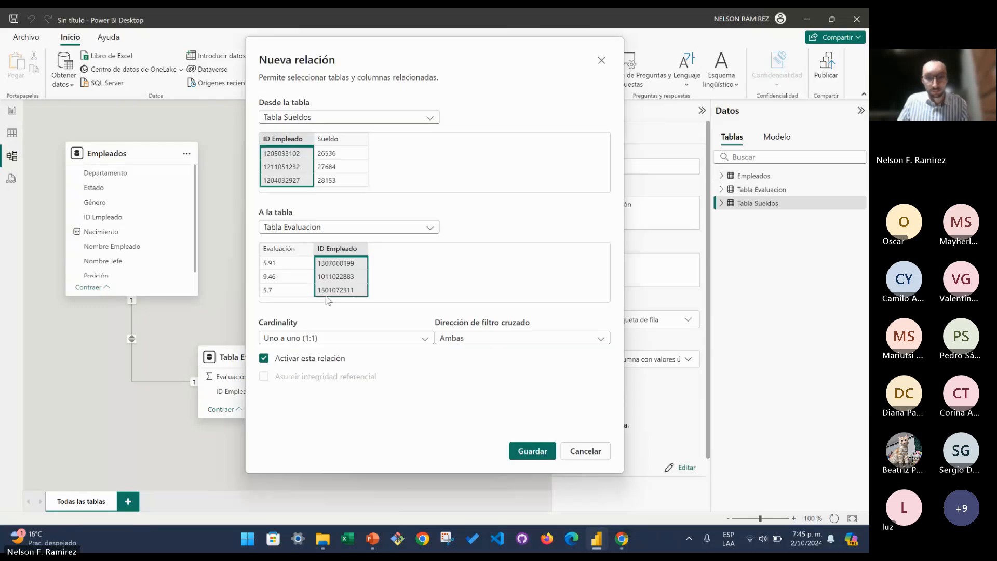
pyautogui.click(527, 451)
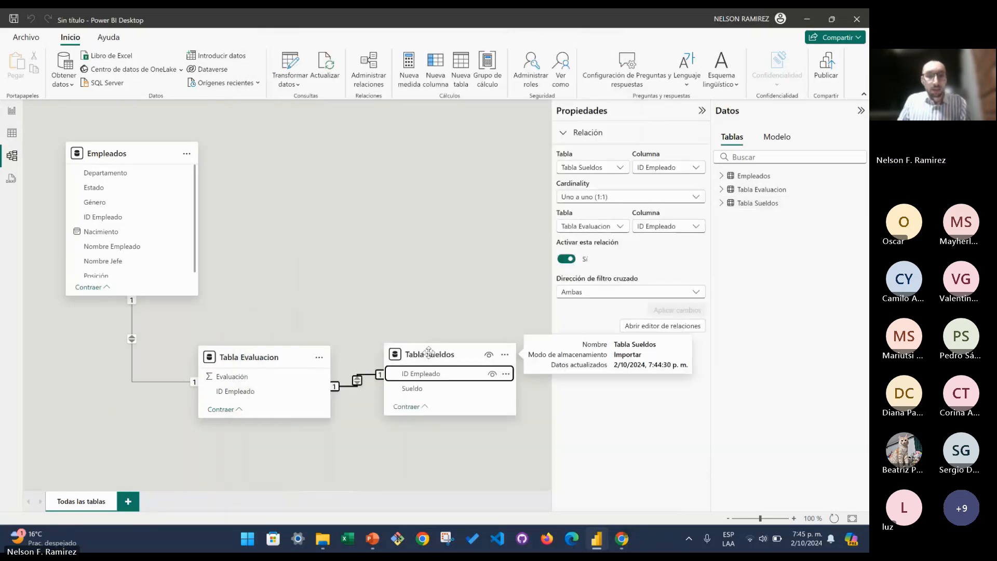
pyautogui.moveTo(429, 354); pyautogui.dragTo(455, 358)
pyautogui.click(369, 293)
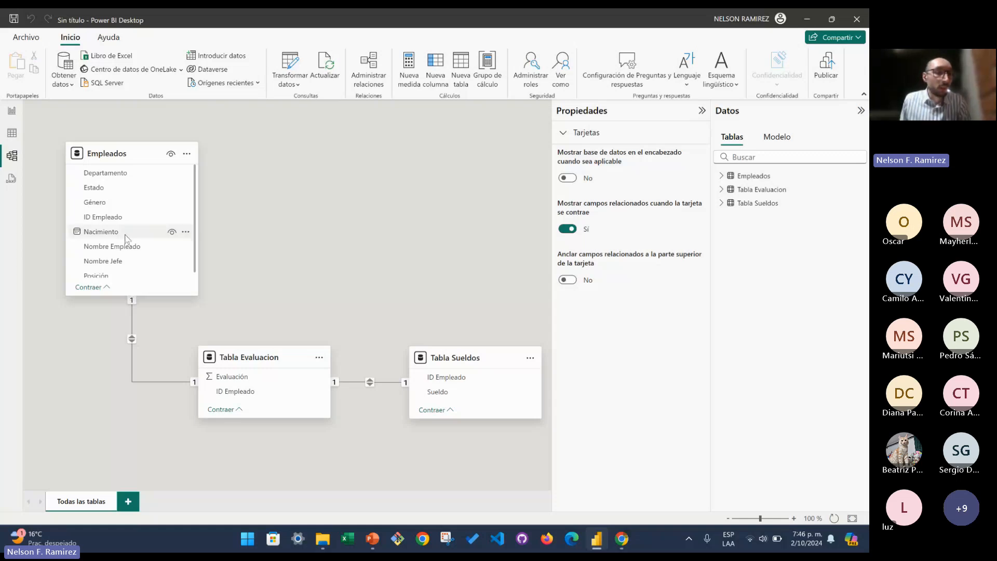
pyautogui.click(106, 220)
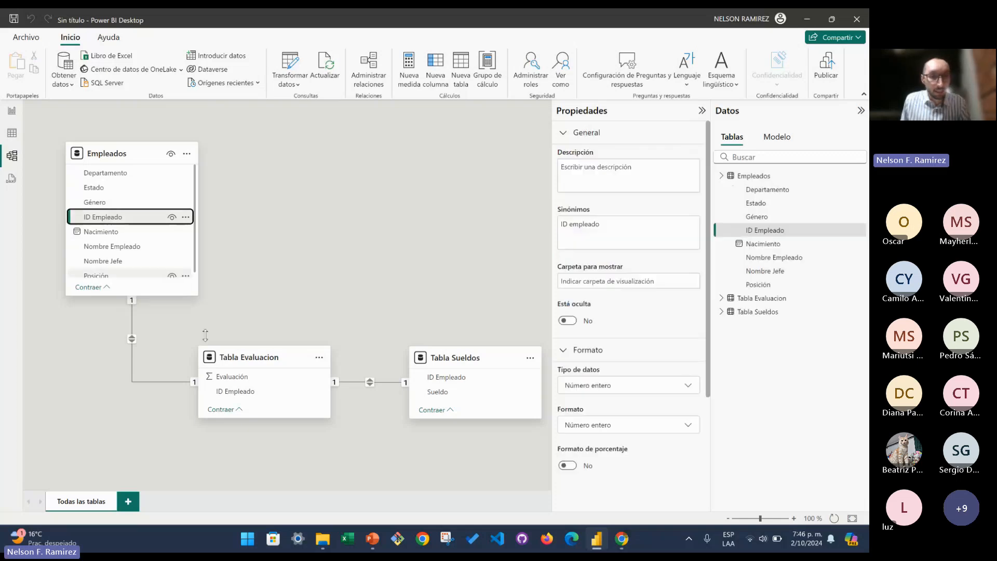
pyautogui.click(234, 392)
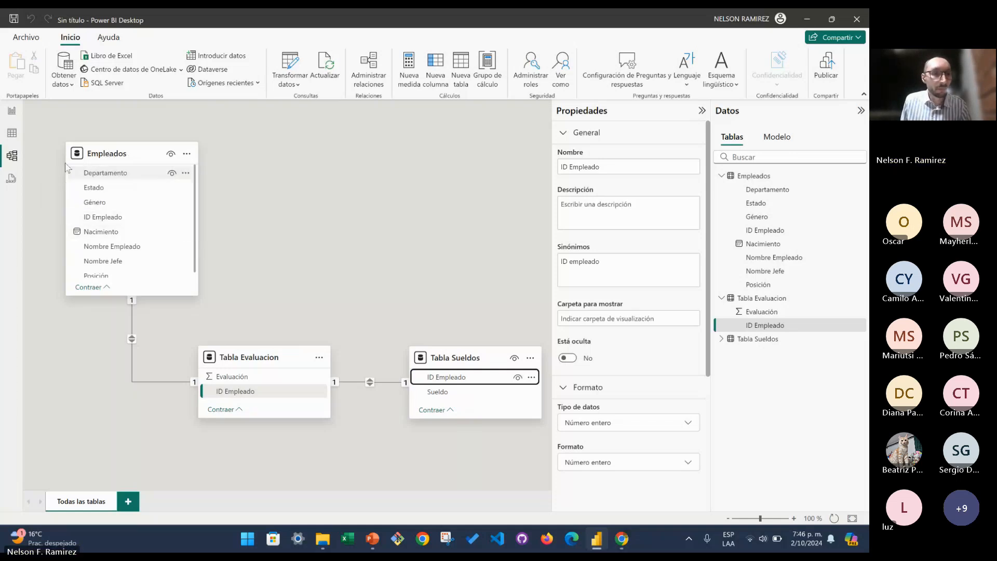
# - Insert a funnel visual on the blank report page and convert it to a clustered column chart
pyautogui.click(13, 112)
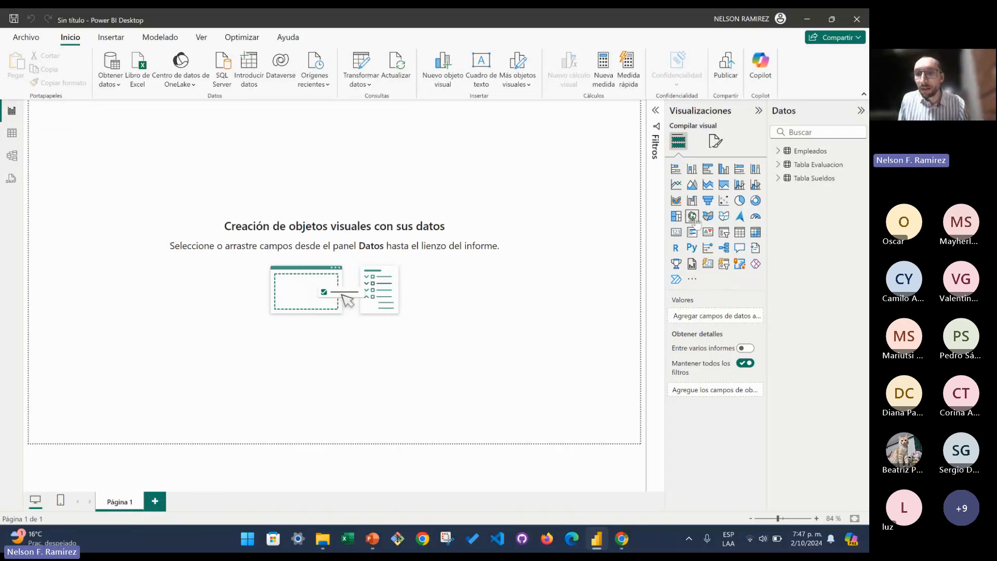
pyautogui.click(709, 202)
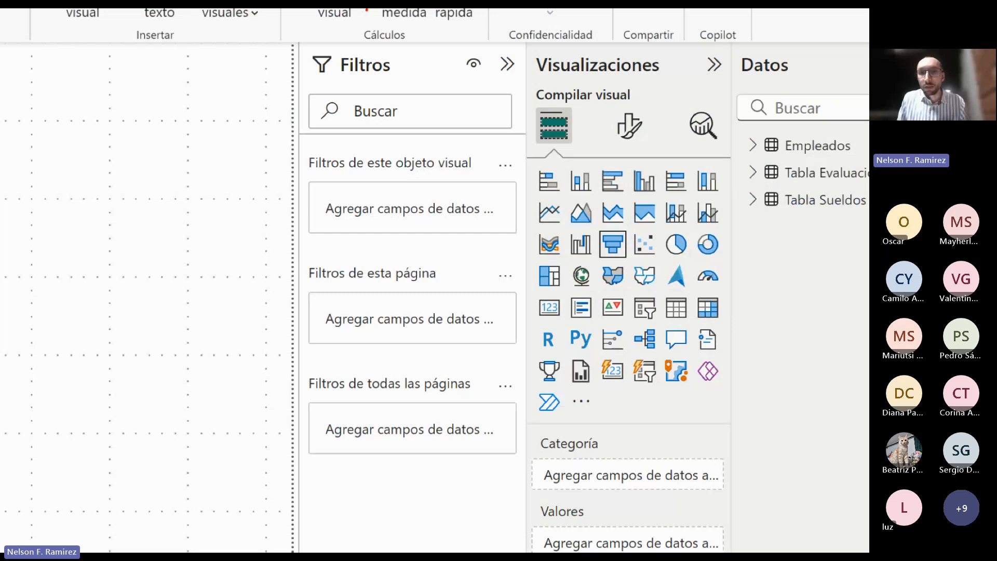
pyautogui.moveTo(527, 42)
pyautogui.mouseDown()
pyautogui.moveTo(547, 65)
pyautogui.moveTo(735, 463)
pyautogui.mouseUp()
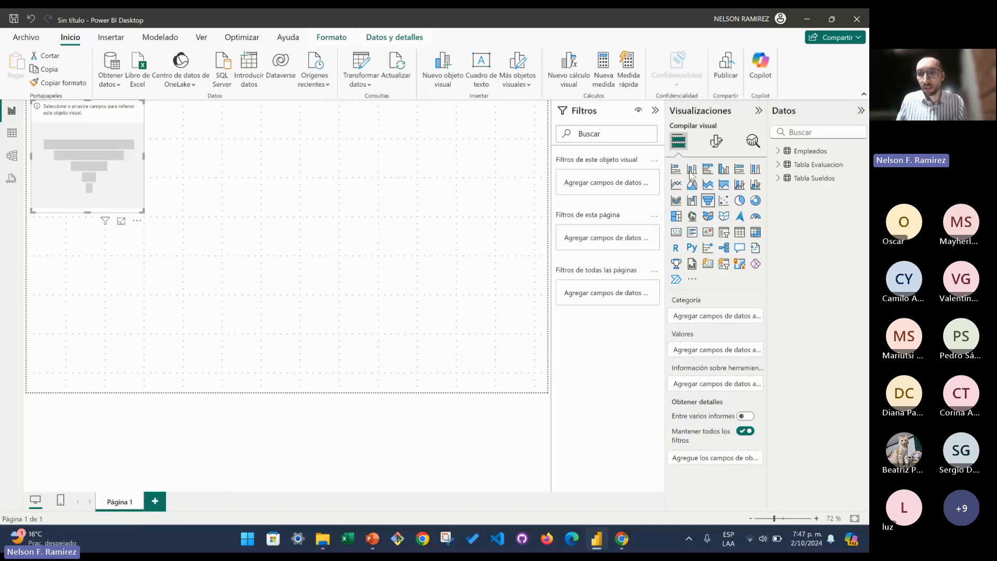
pyautogui.click(723, 169)
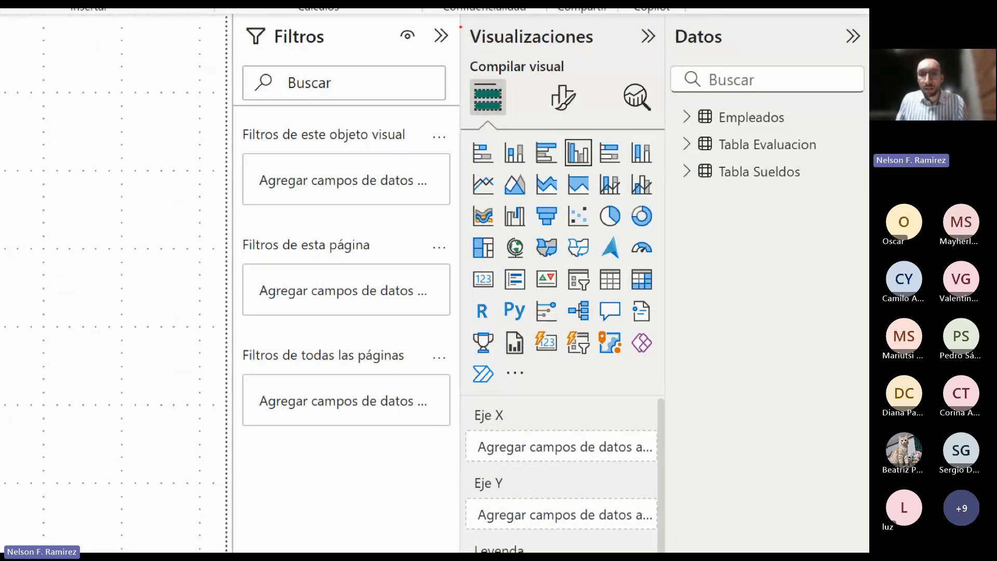
# - Examine the available visual types, the column chart's field wells and the list of data tables
pyautogui.moveTo(461, 26); pyautogui.dragTo(652, 396)
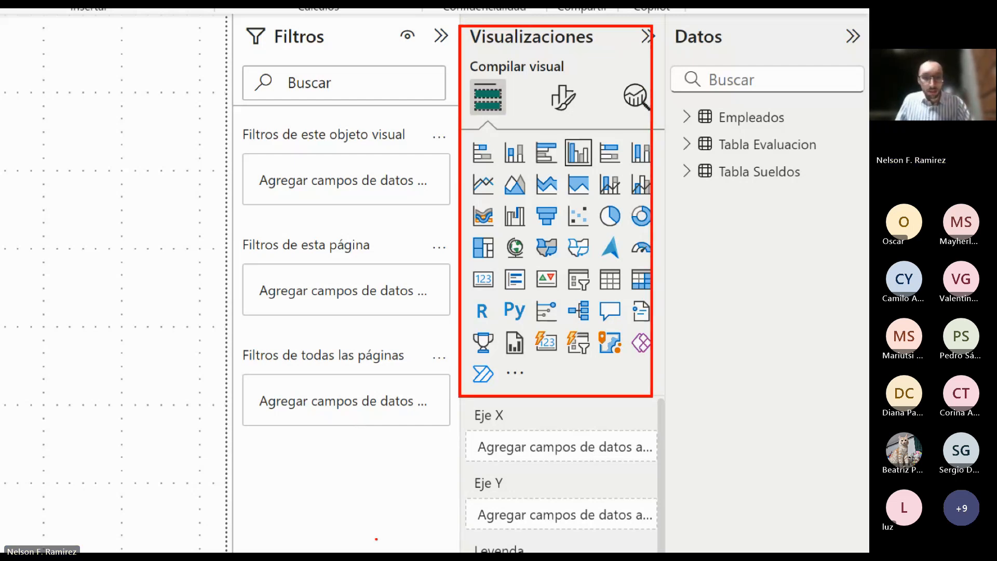
pyautogui.press('Escape')
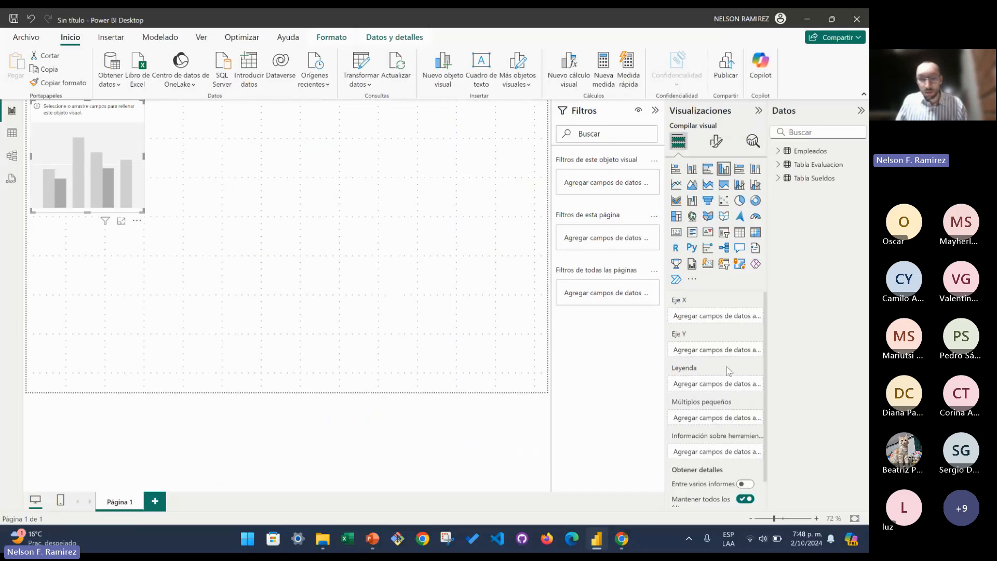
pyautogui.hotkey('ctrl', '1')
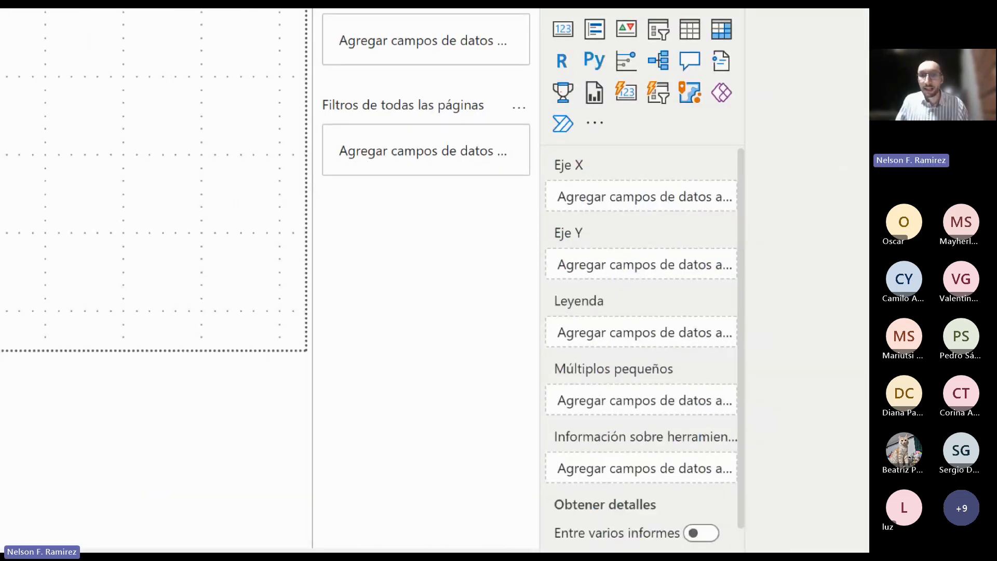
pyautogui.moveTo(538, 150)
pyautogui.mouseDown()
pyautogui.moveTo(668, 304)
pyautogui.moveTo(746, 439)
pyautogui.moveTo(752, 491)
pyautogui.mouseUp()
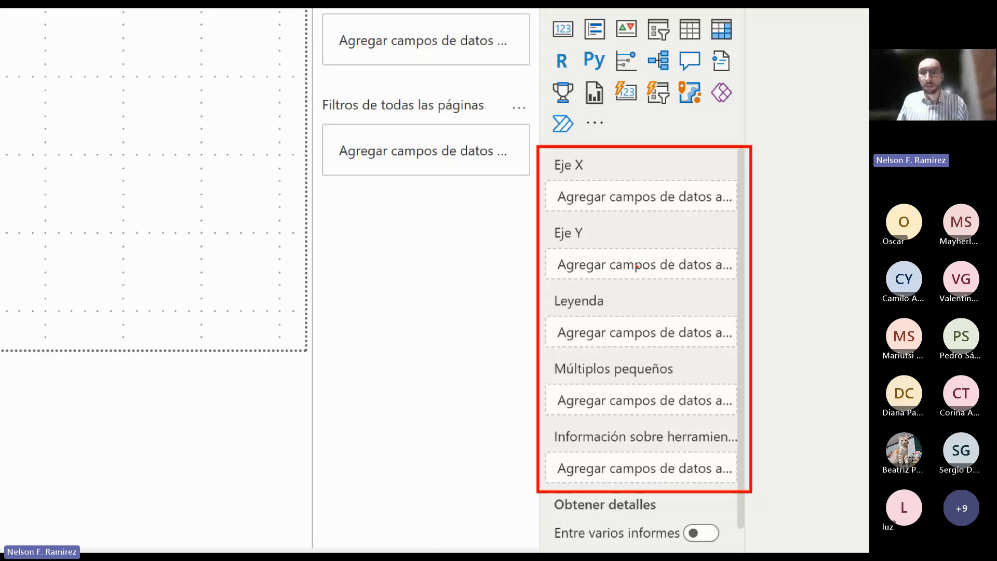
pyautogui.press('Escape')
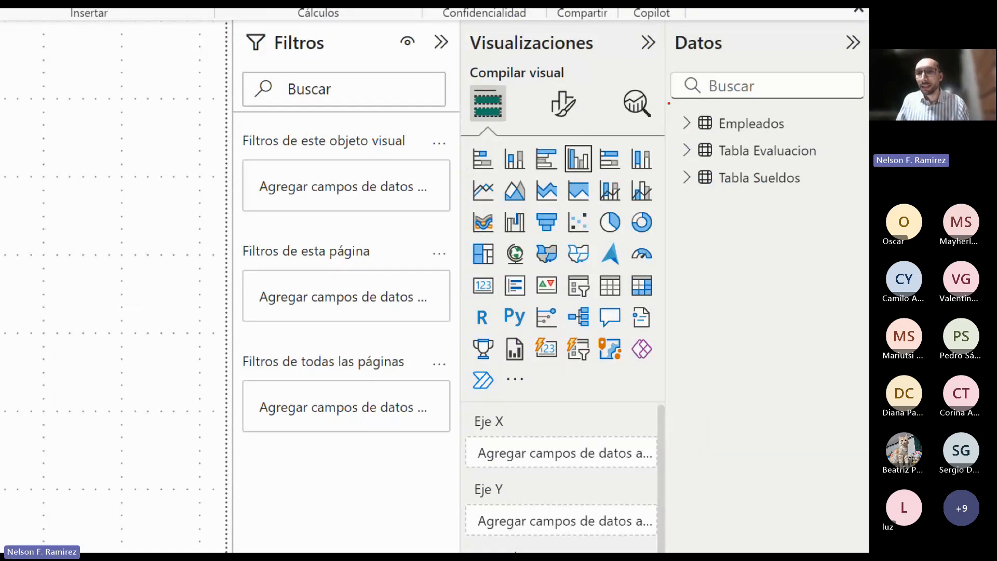
pyautogui.moveTo(666, 24)
pyautogui.mouseDown()
pyautogui.moveTo(775, 148)
pyautogui.moveTo(863, 215)
pyautogui.mouseUp()
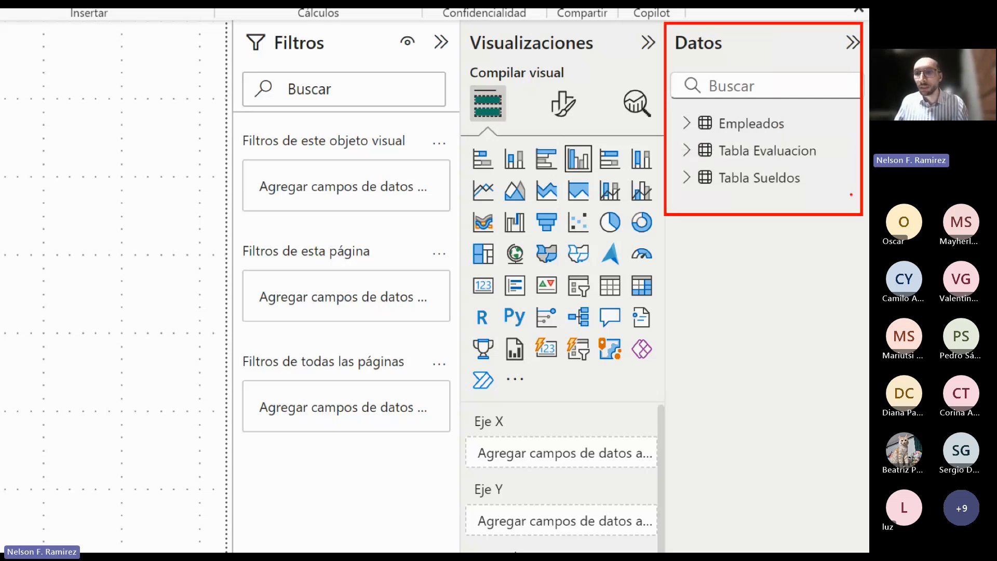
pyautogui.press('Escape')
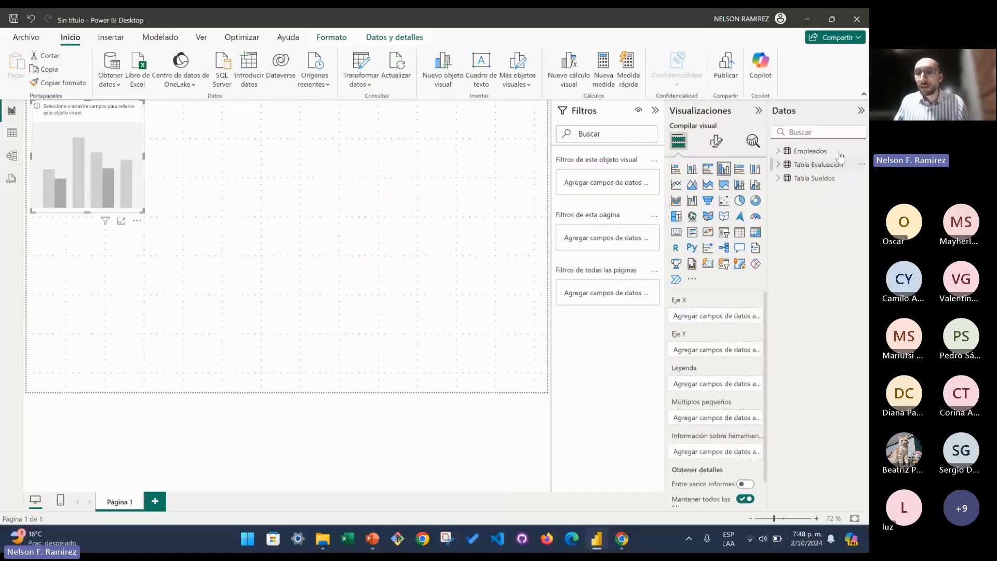
# - Assign Nombre Empleado to the column chart's X axis and Sueldo to its Y axis, and enlarge the chart across most of the page
pyautogui.click(788, 152)
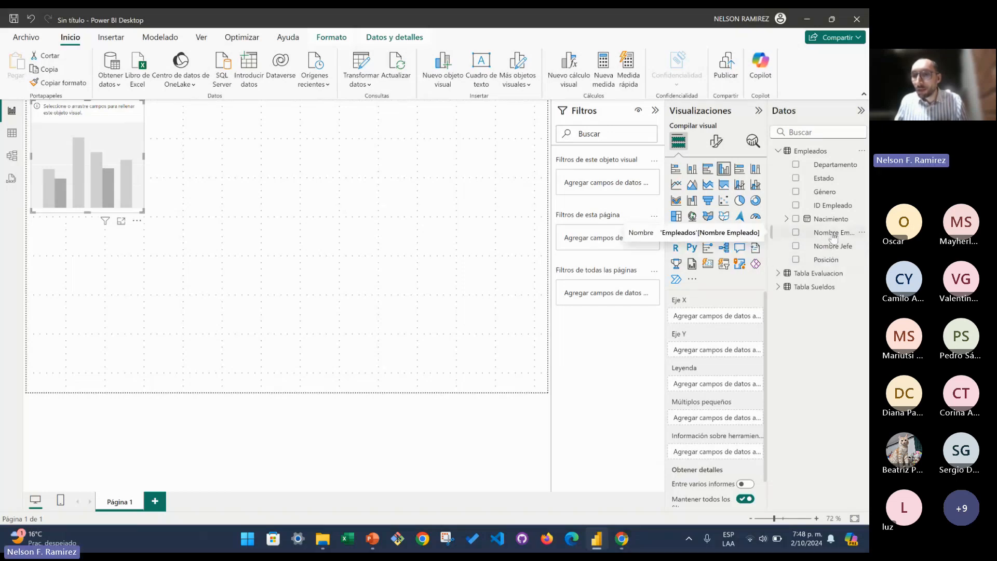
pyautogui.moveTo(834, 235); pyautogui.dragTo(716, 321)
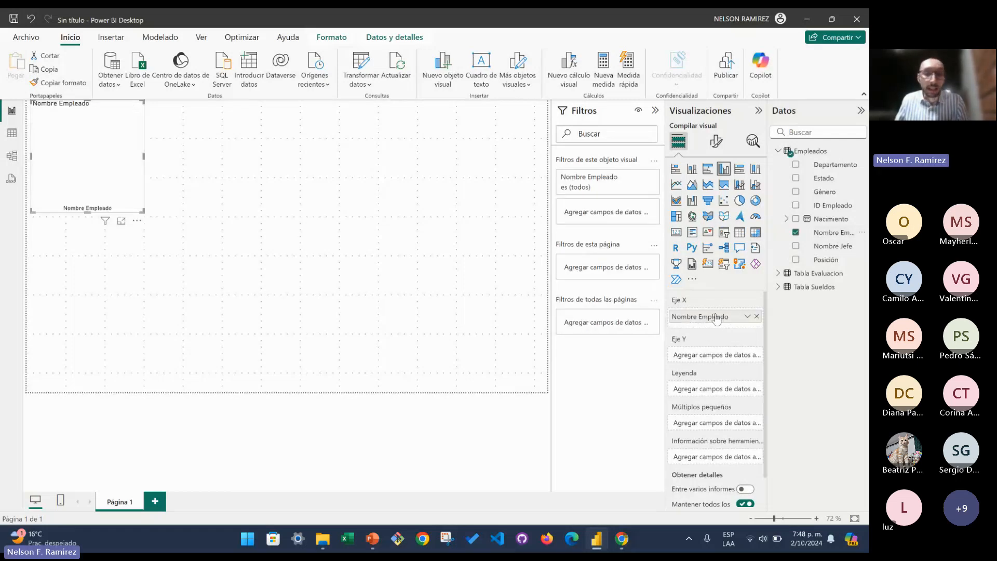
pyautogui.click(777, 286)
pyautogui.moveTo(826, 314); pyautogui.dragTo(721, 355)
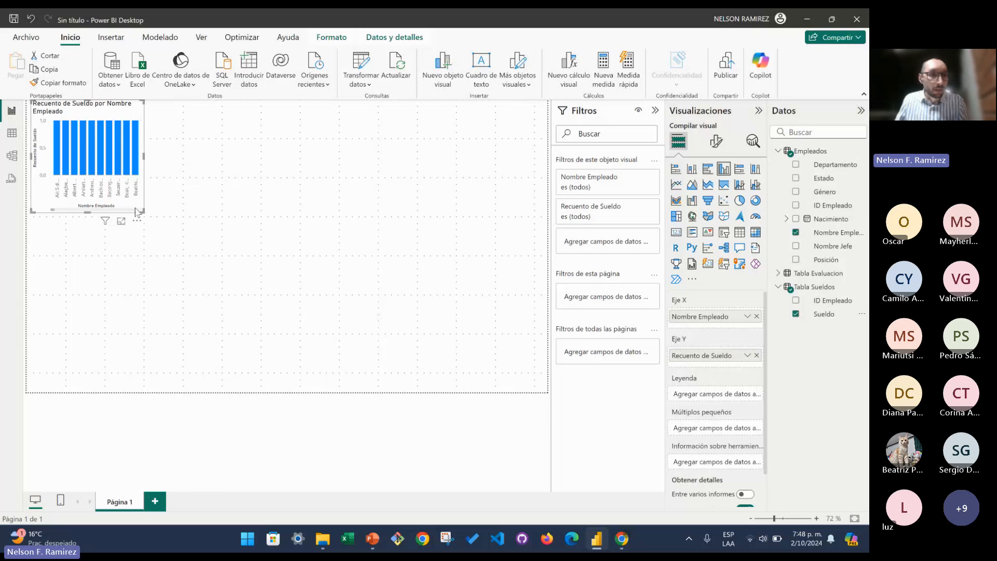
pyautogui.moveTo(136, 212); pyautogui.dragTo(362, 337)
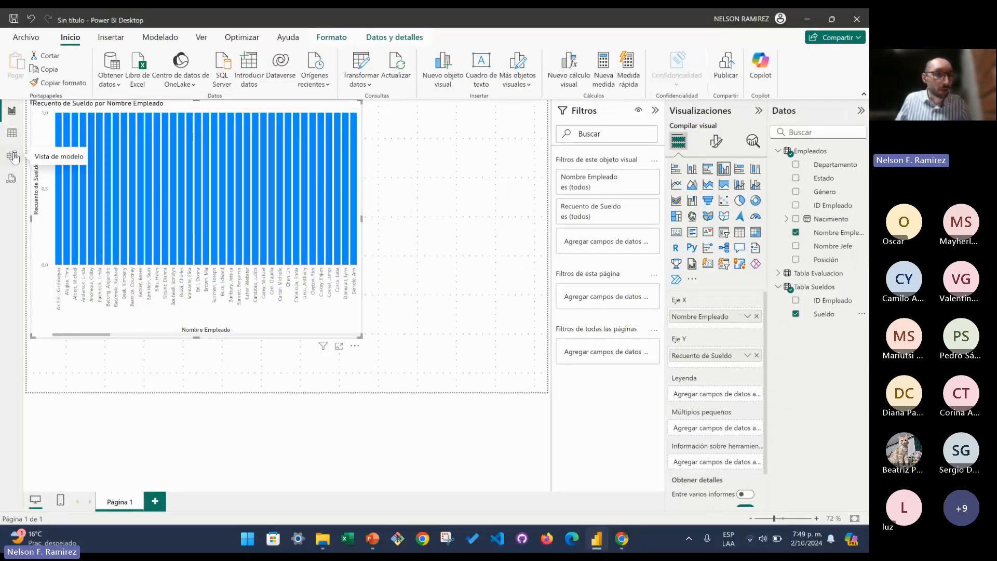
# - Review in the model diagram how Empleados connects to Tabla Sueldos through Tabla Evaluacion
pyautogui.click(12, 155)
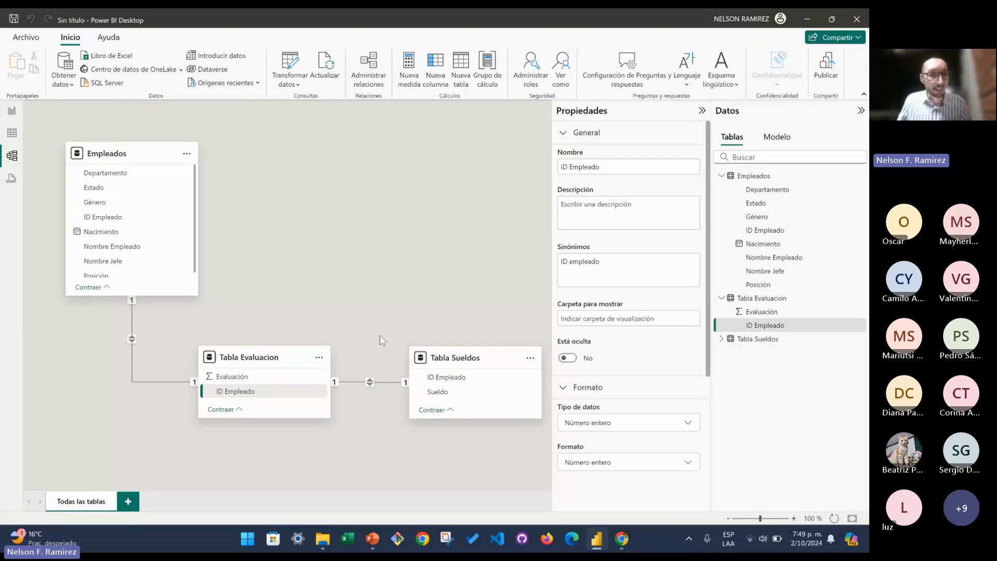
pyautogui.click(369, 383)
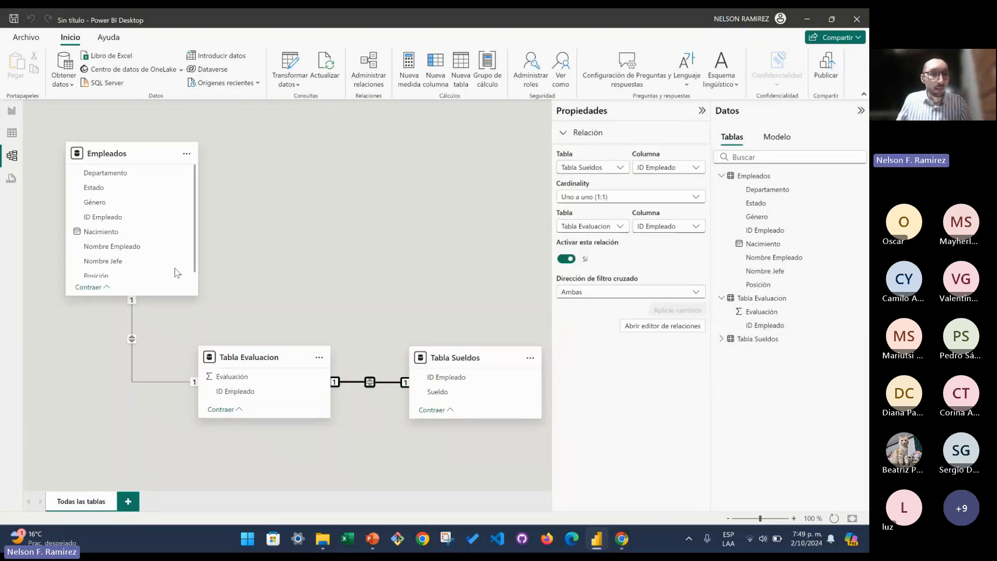
pyautogui.click(106, 154)
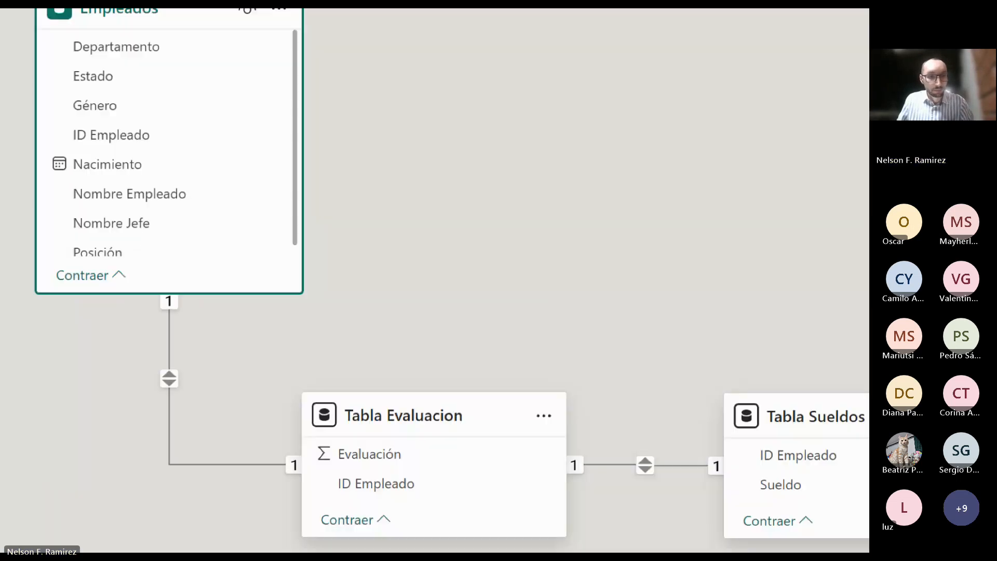
# - Trace the relationship path from Empleados to Tabla Sueldos and examine the ID Empleado field shared by the three tables
pyautogui.moveTo(112, 277)
pyautogui.mouseDown()
pyautogui.moveTo(112, 397)
pyautogui.moveTo(423, 503)
pyautogui.moveTo(701, 477)
pyautogui.mouseUp()
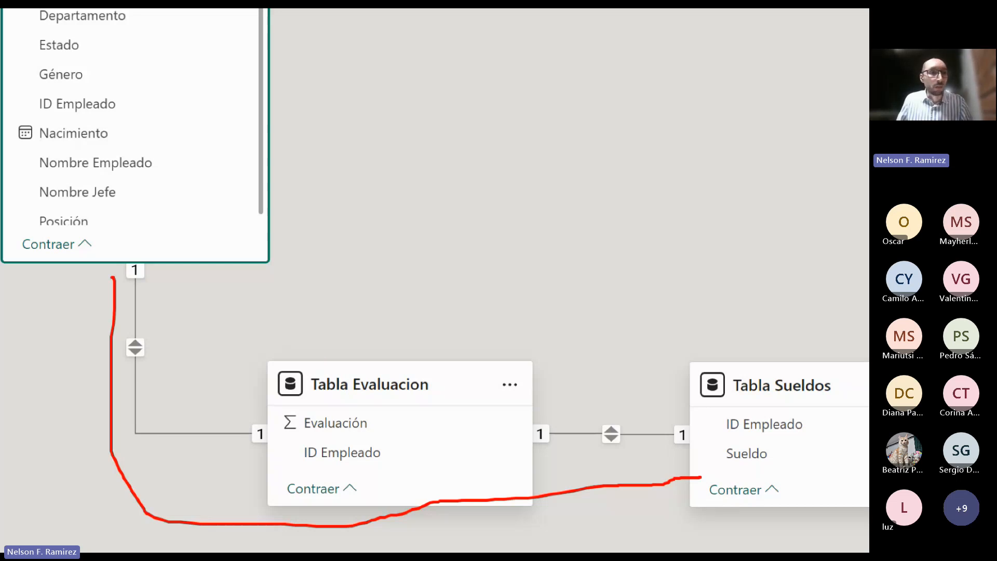
pyautogui.moveTo(42, 101); pyautogui.dragTo(143, 106)
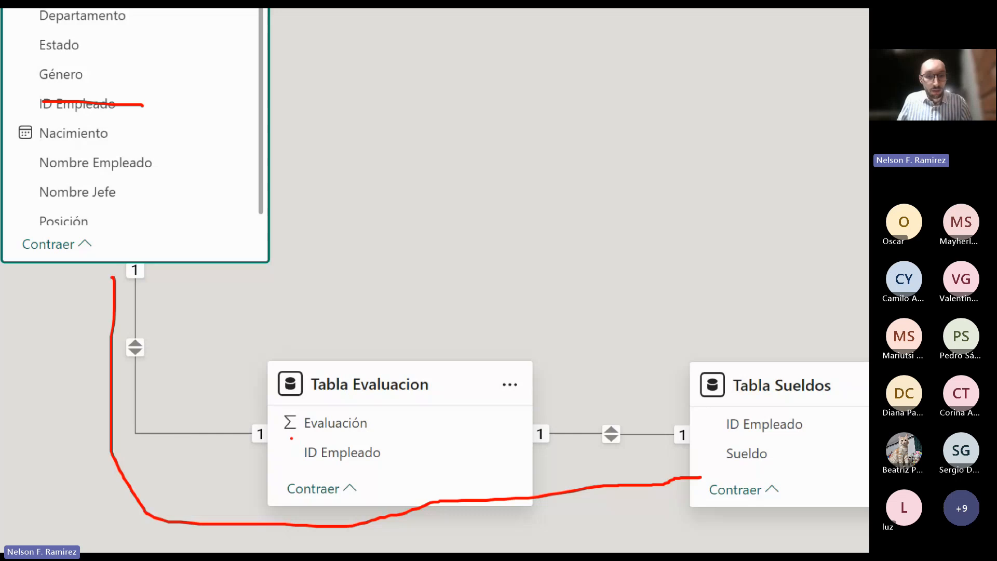
pyautogui.moveTo(298, 436)
pyautogui.mouseDown()
pyautogui.moveTo(336, 440)
pyautogui.moveTo(374, 461)
pyautogui.moveTo(282, 450)
pyautogui.mouseUp()
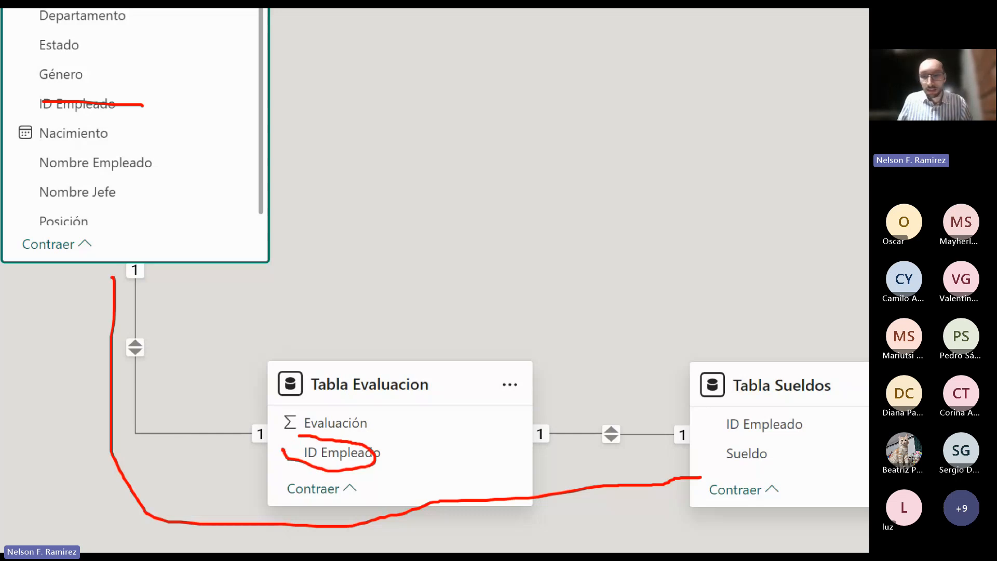
pyautogui.moveTo(731, 427)
pyautogui.mouseDown()
pyautogui.moveTo(768, 427)
pyautogui.moveTo(764, 390)
pyautogui.moveTo(719, 425)
pyautogui.mouseUp()
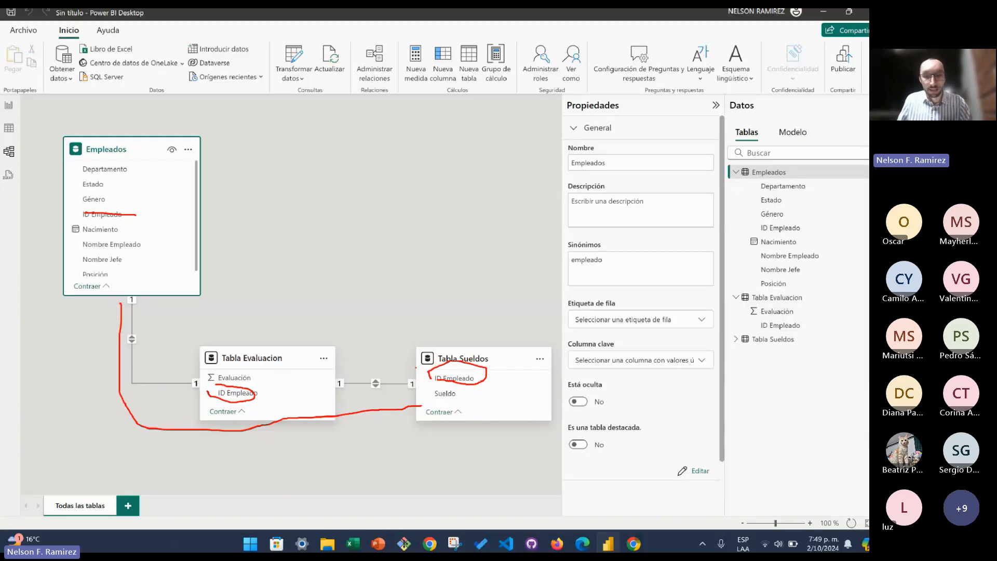
# - Delete the relationship between Tabla Evaluacion and Tabla Sueldos from the model
pyautogui.click(385, 382)
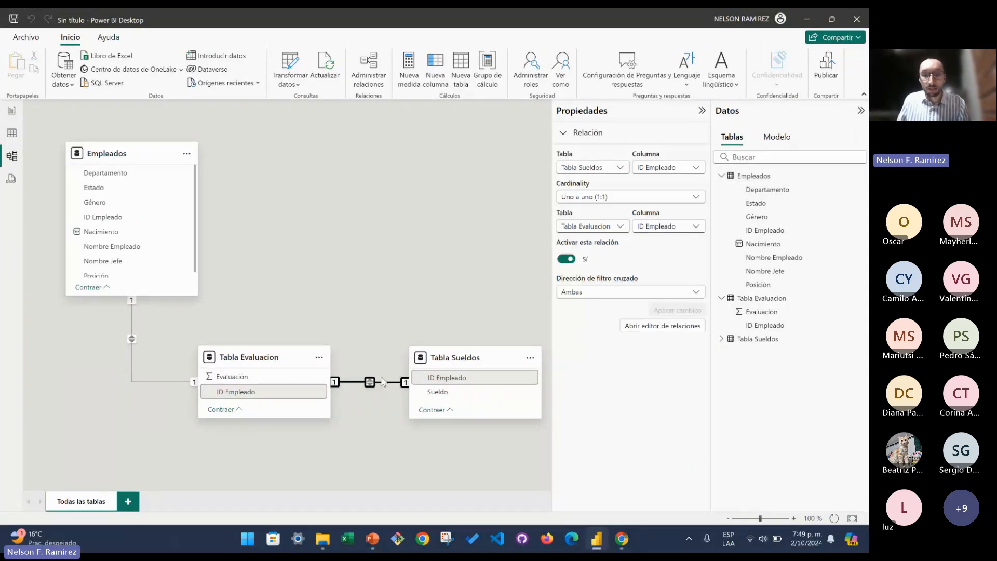
pyautogui.press('Delete')
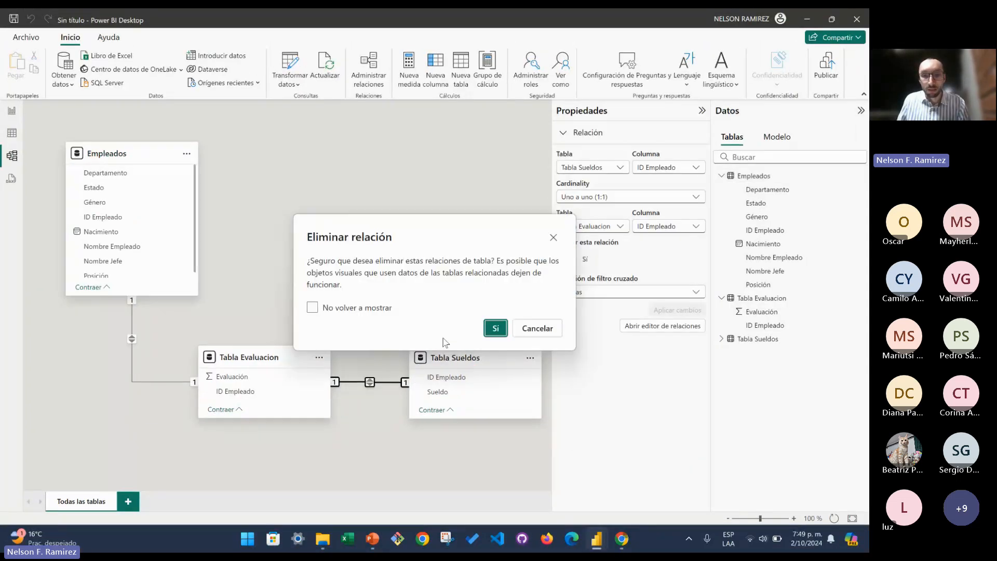
pyautogui.click(496, 329)
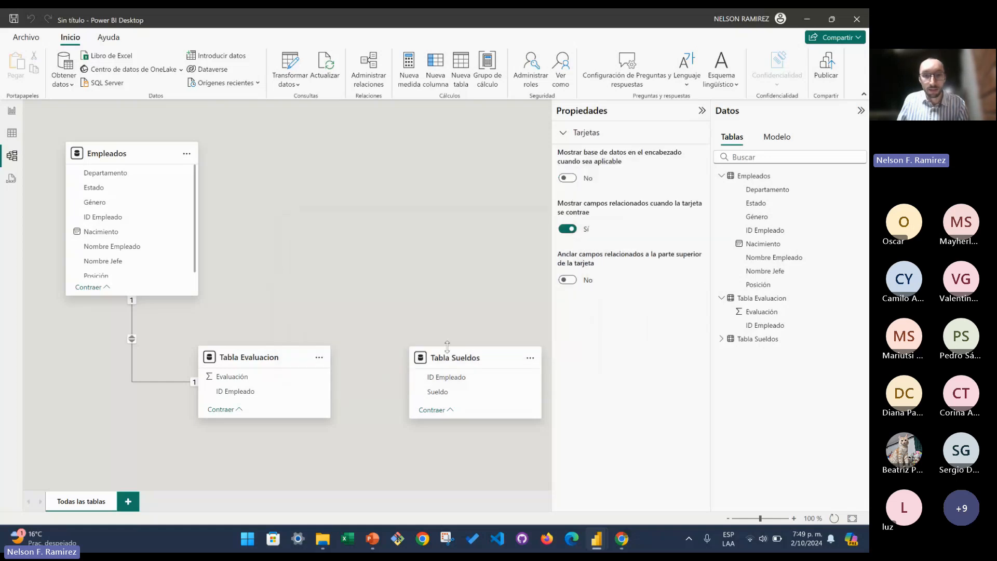
# - Reposition Tabla Sueldos beside Empleados and relate the two tables by ID Empleado, one to one with cross-filtering set to Ambas
pyautogui.moveTo(447, 347); pyautogui.dragTo(375, 232)
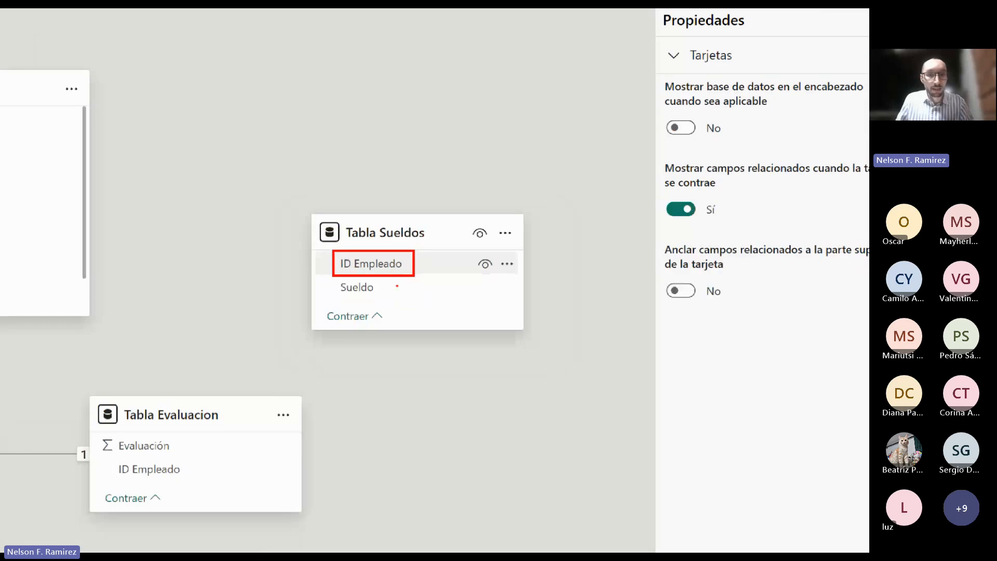
pyautogui.moveTo(406, 260); pyautogui.dragTo(118, 221)
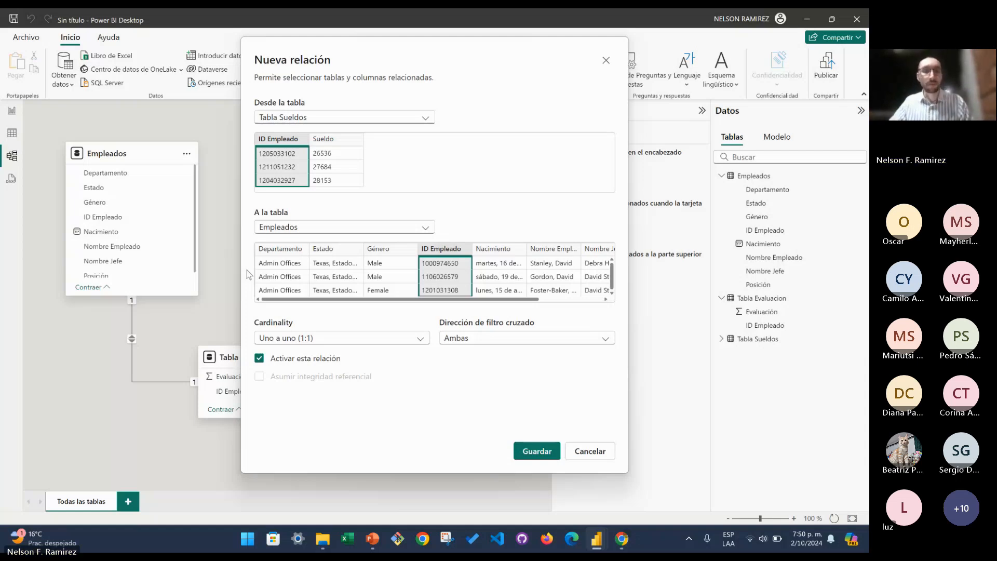
pyautogui.click(535, 451)
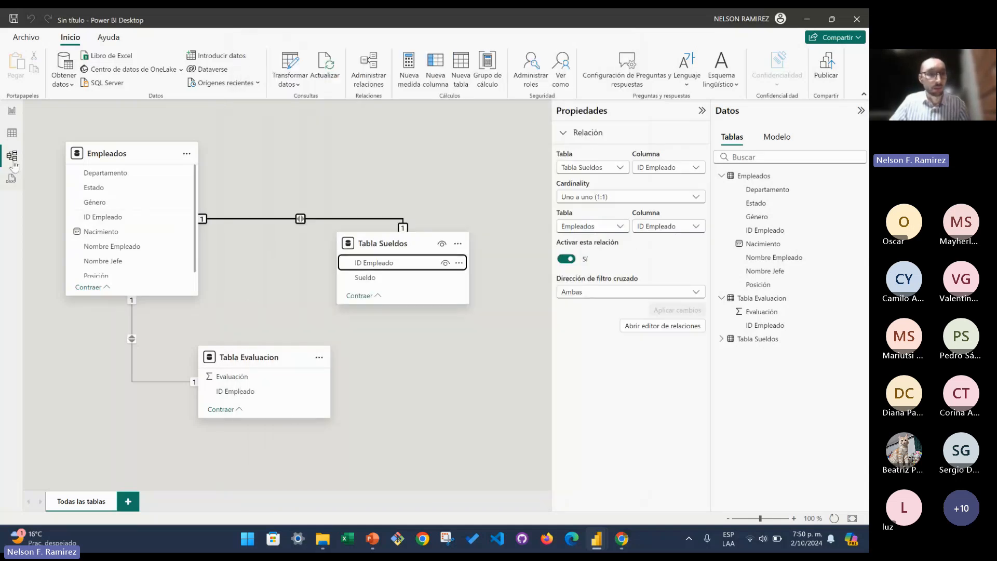
# - Return to the report page and check the aggregation options for Sueldo on the column chart's Y axis
pyautogui.click(12, 110)
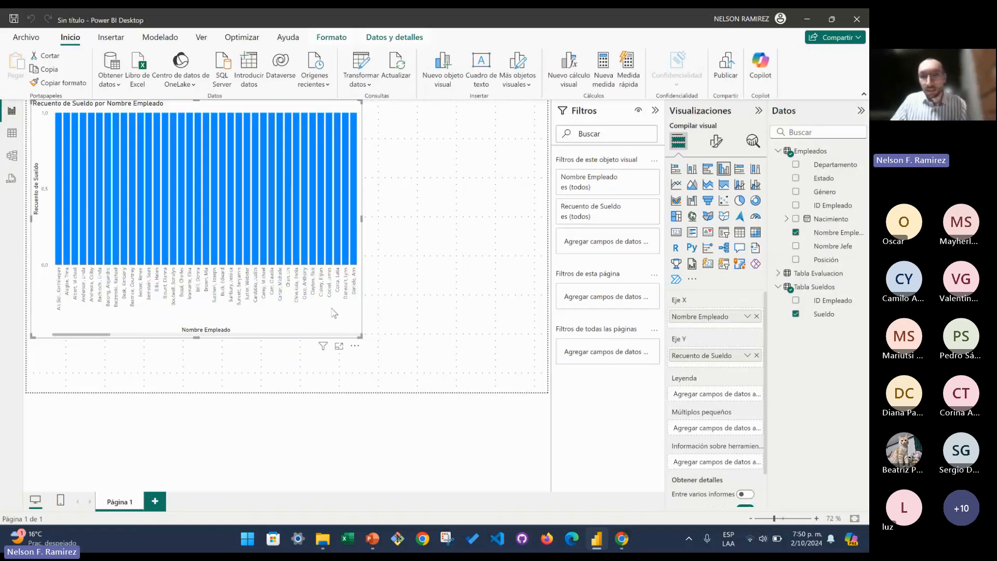
pyautogui.click(744, 357)
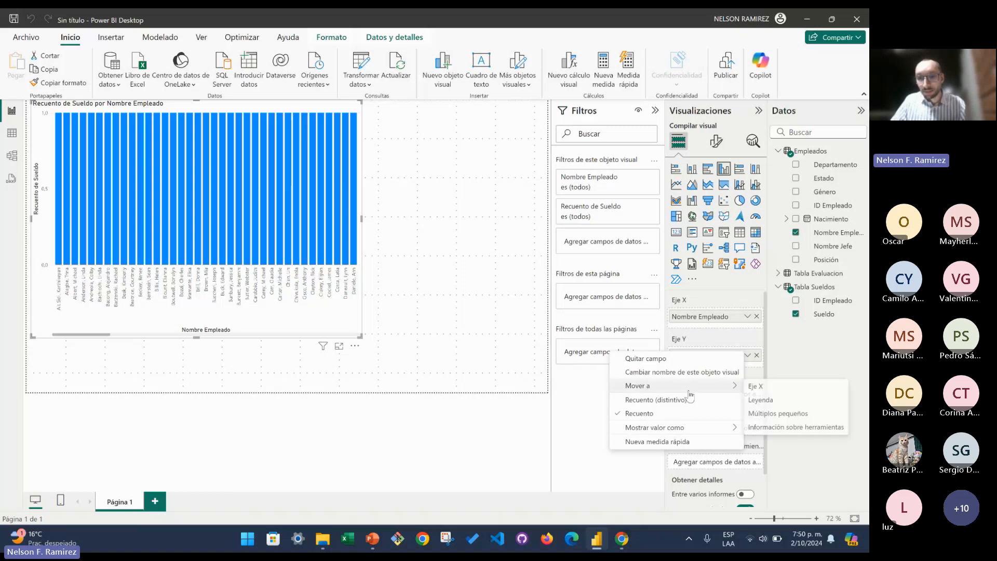
pyautogui.click(220, 226)
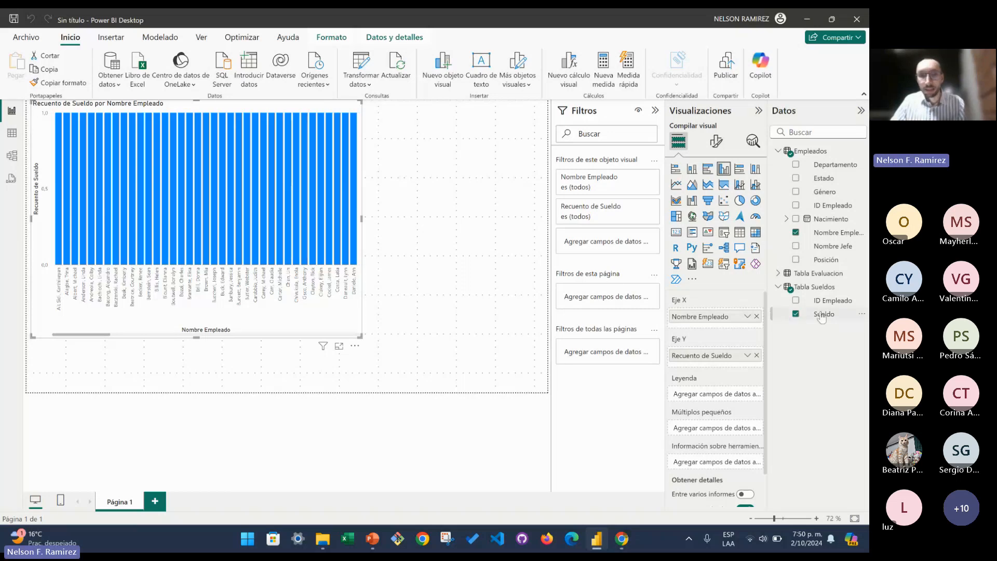
# - Replace the column chart's fields with Sueldo on the X axis and Nombre Empleado on the Y axis, and enlarge the chart slightly
pyautogui.click(757, 316)
pyautogui.click(756, 349)
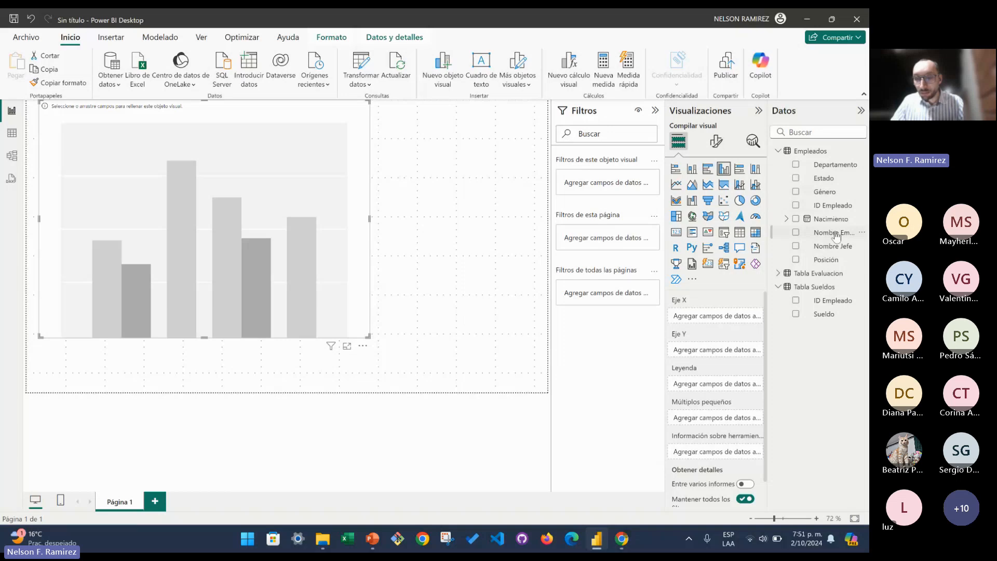
pyautogui.moveTo(836, 235); pyautogui.dragTo(711, 316)
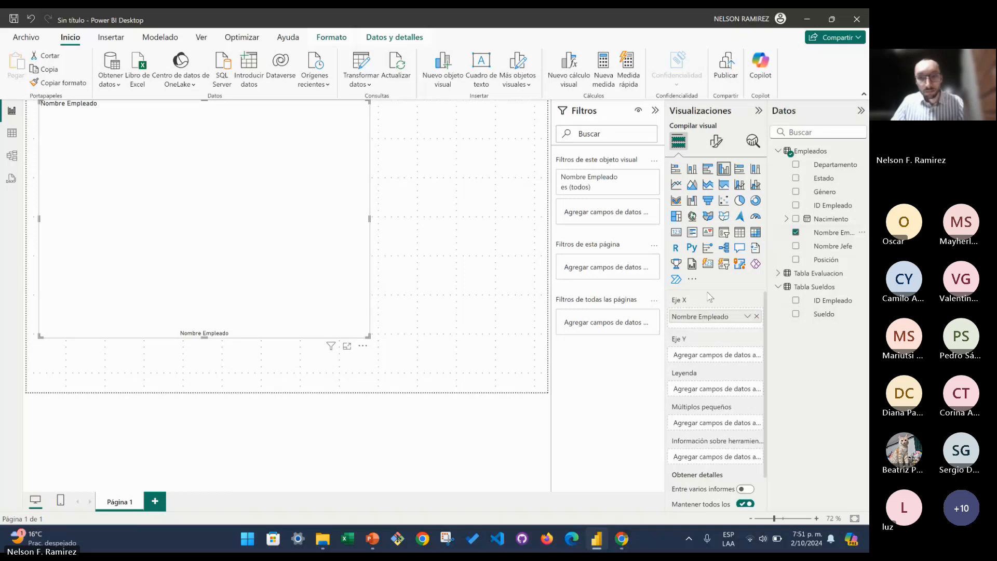
pyautogui.moveTo(716, 318); pyautogui.dragTo(716, 357)
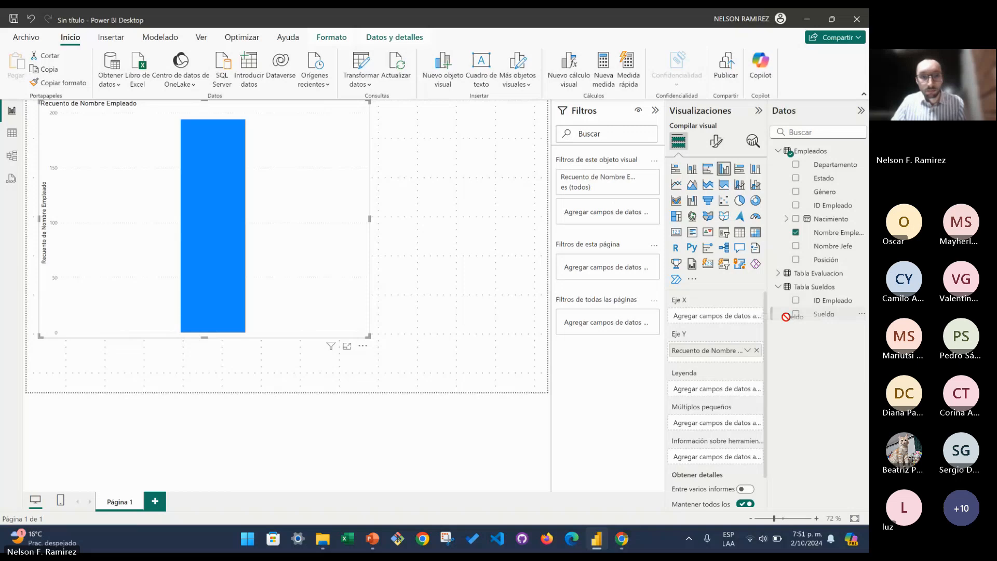
pyautogui.moveTo(792, 314); pyautogui.dragTo(739, 318)
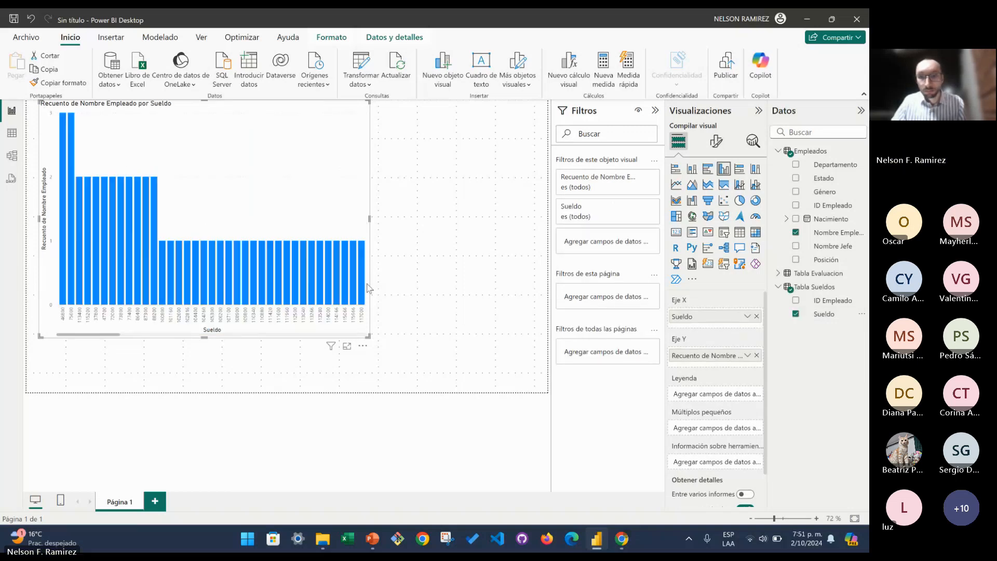
pyautogui.moveTo(706, 316)
pyautogui.mouseDown()
pyautogui.moveTo(716, 359)
pyautogui.moveTo(721, 318)
pyautogui.moveTo(734, 346)
pyautogui.moveTo(717, 352)
pyautogui.moveTo(725, 317)
pyautogui.mouseUp()
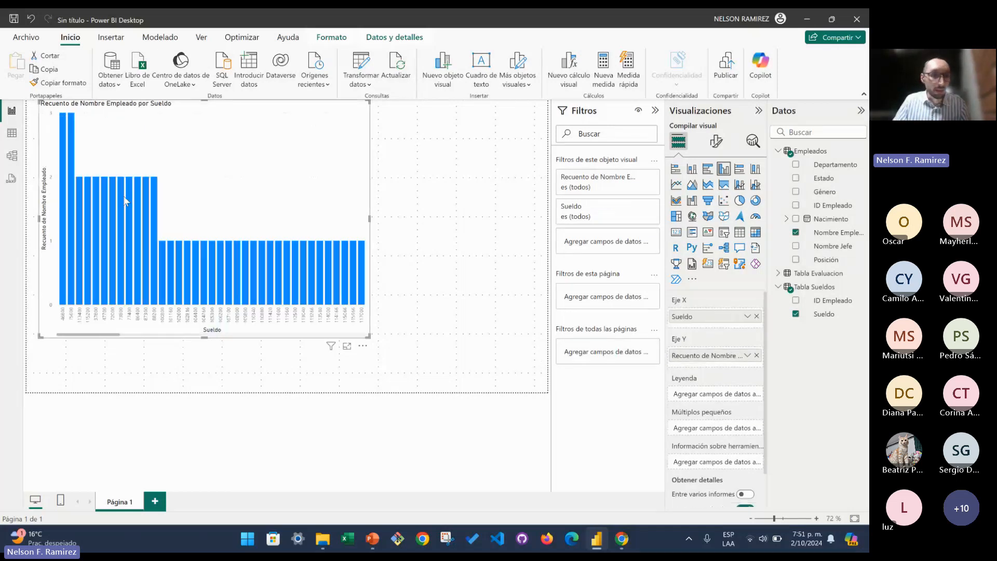
pyautogui.moveTo(368, 336); pyautogui.dragTo(416, 344)
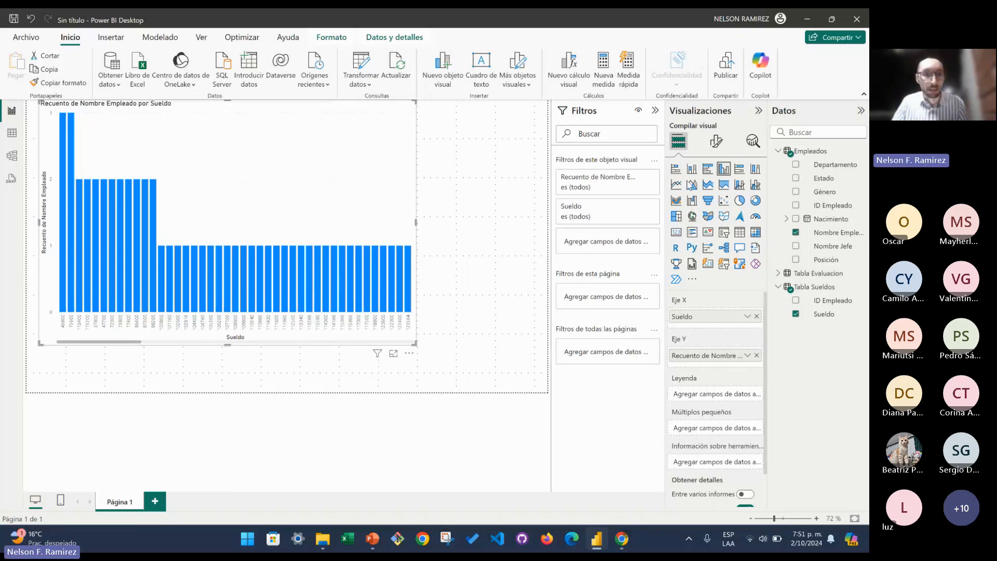
# - Convert the chart to a funnel with Nombre Jefe as category and ID Empleado from Tabla Sueldos as values, and enlarge it
pyautogui.click(708, 201)
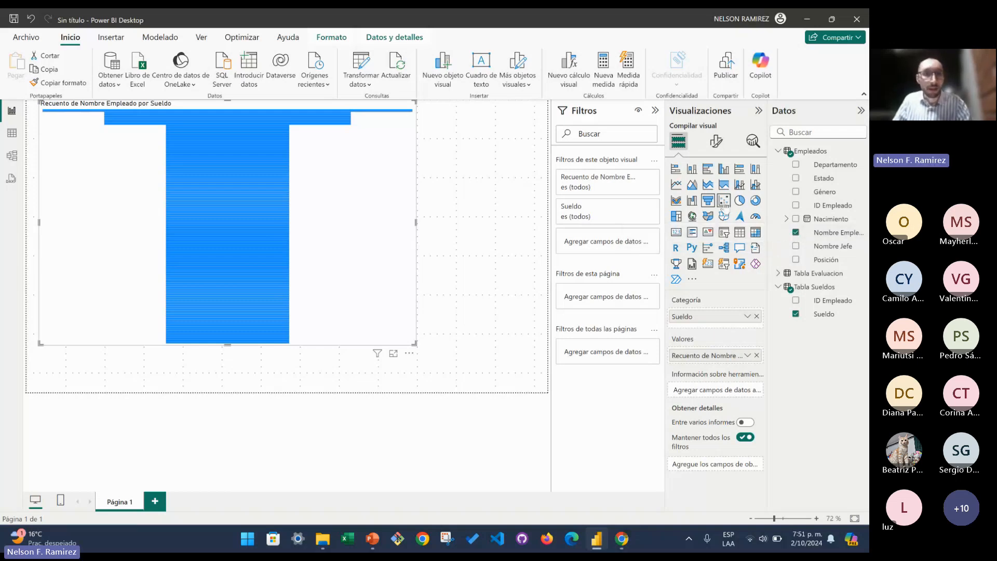
pyautogui.click(796, 233)
pyautogui.click(796, 246)
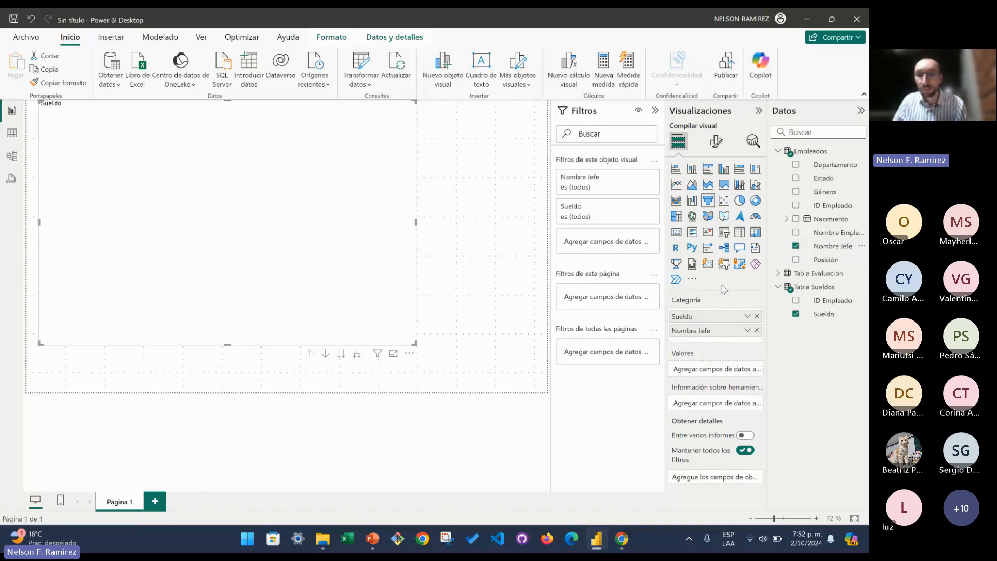
pyautogui.moveTo(691, 316); pyautogui.dragTo(623, 317)
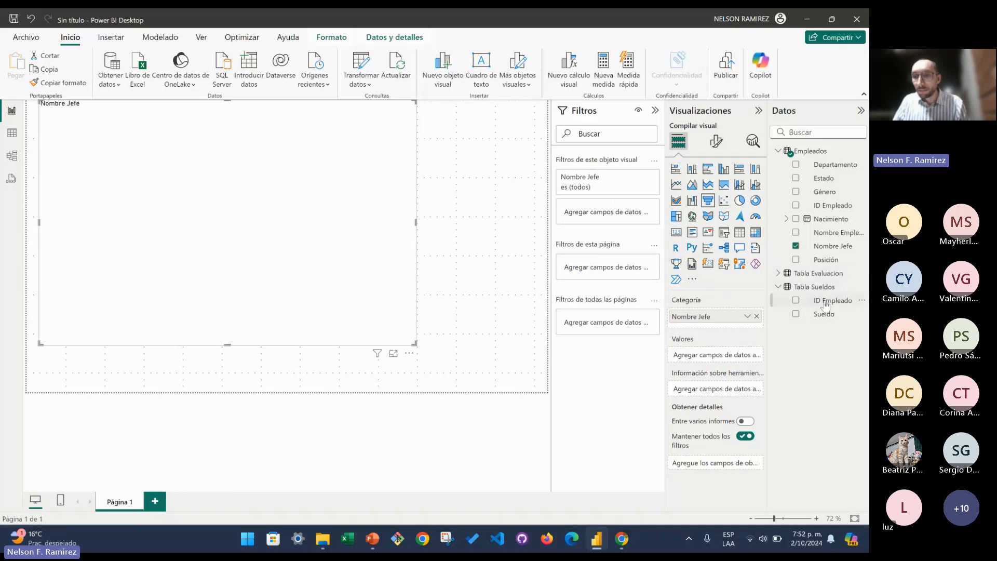
pyautogui.moveTo(825, 307); pyautogui.dragTo(719, 361)
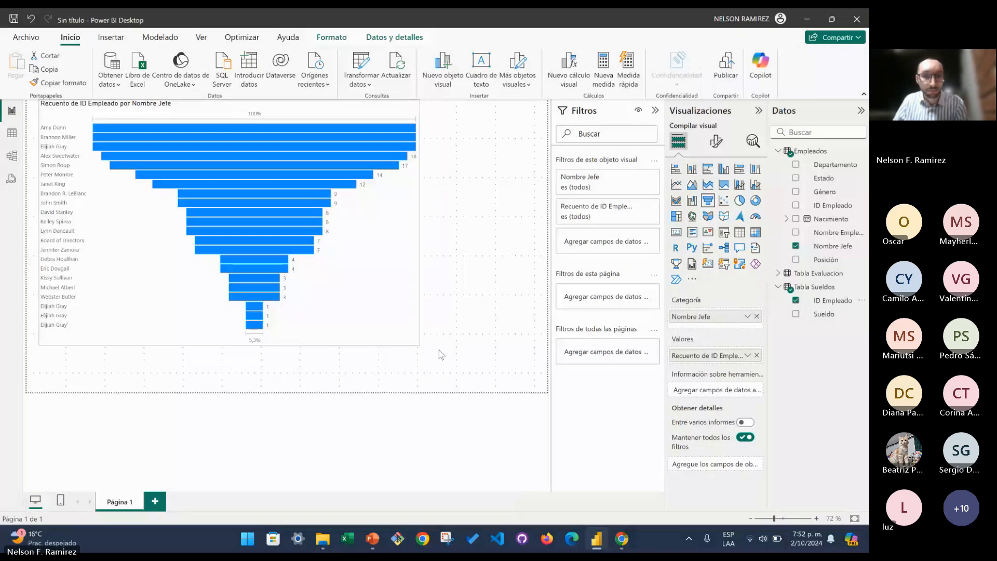
pyautogui.moveTo(416, 344); pyautogui.dragTo(518, 371)
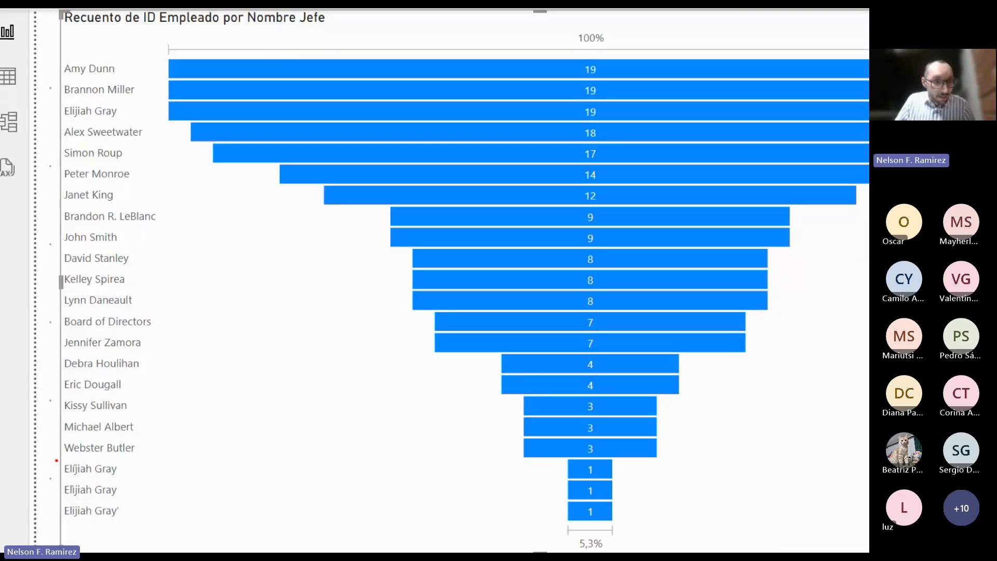
# - Inspect the funnel's Nombre Jefe labels for spelling variants of the same manager's name
pyautogui.moveTo(56, 460)
pyautogui.mouseDown()
pyautogui.moveTo(74, 461)
pyautogui.moveTo(135, 523)
pyautogui.mouseUp()
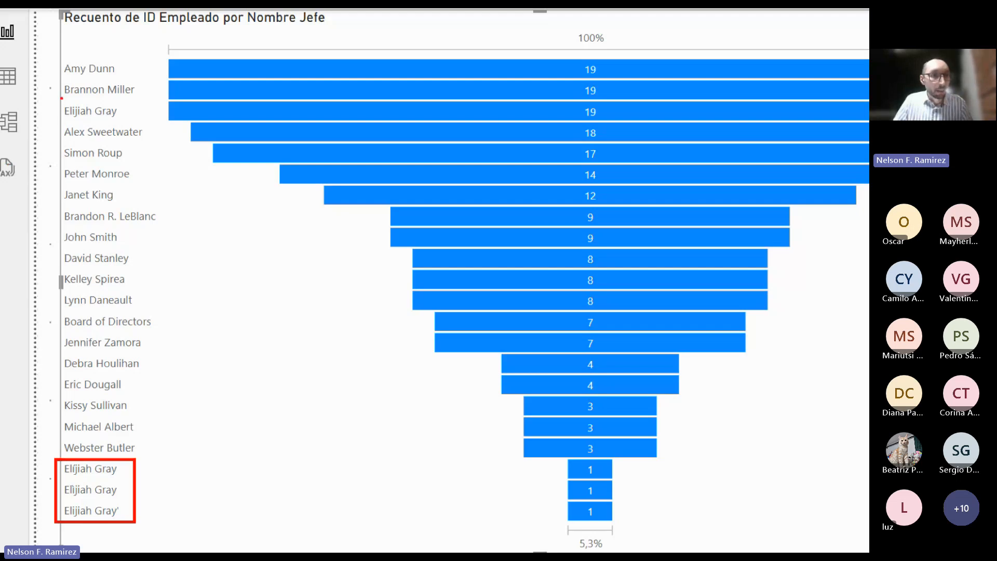
pyautogui.moveTo(59, 102); pyautogui.dragTo(135, 127)
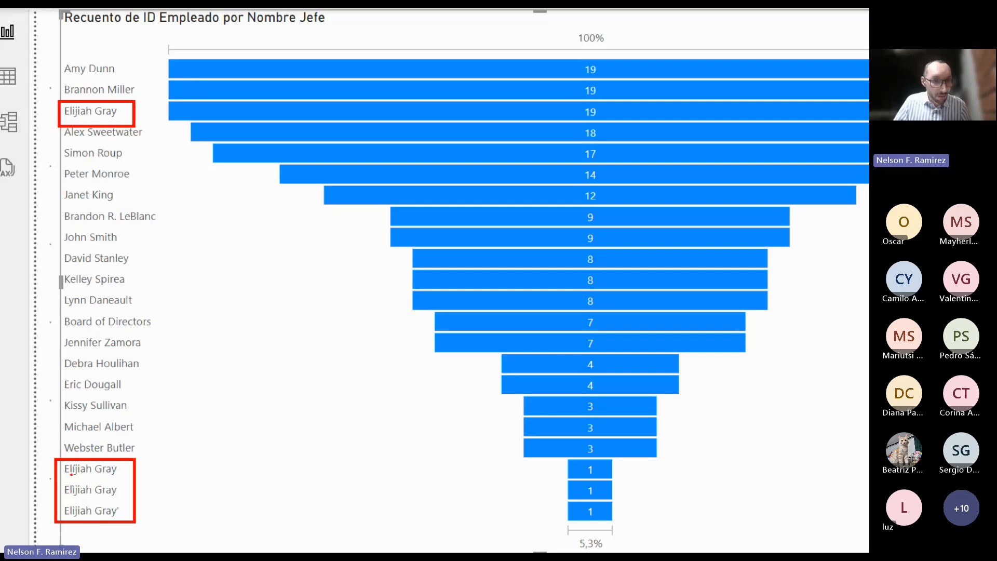
pyautogui.moveTo(69, 472)
pyautogui.mouseDown()
pyautogui.moveTo(84, 468)
pyautogui.moveTo(75, 465)
pyautogui.mouseUp()
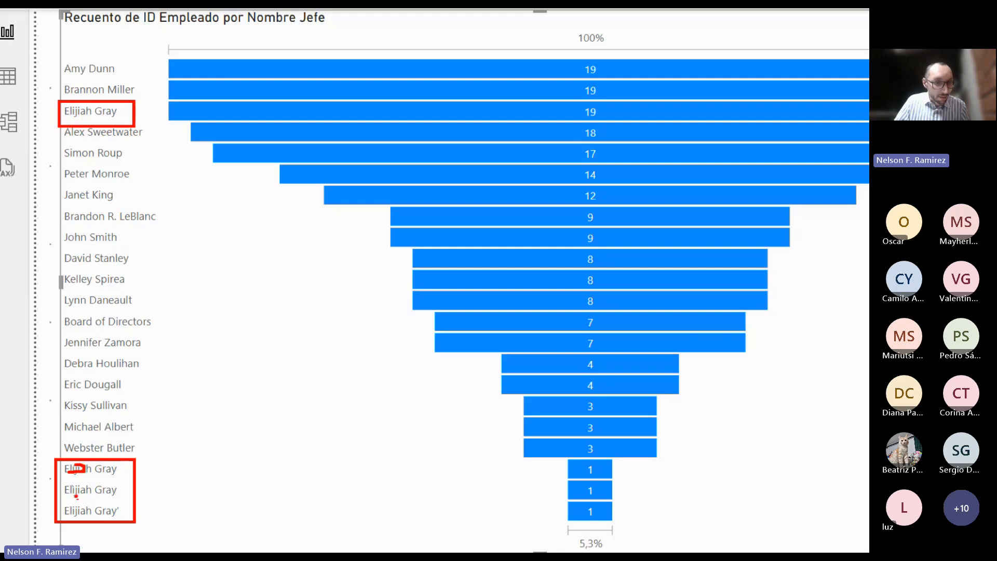
pyautogui.moveTo(118, 513); pyautogui.dragTo(127, 498)
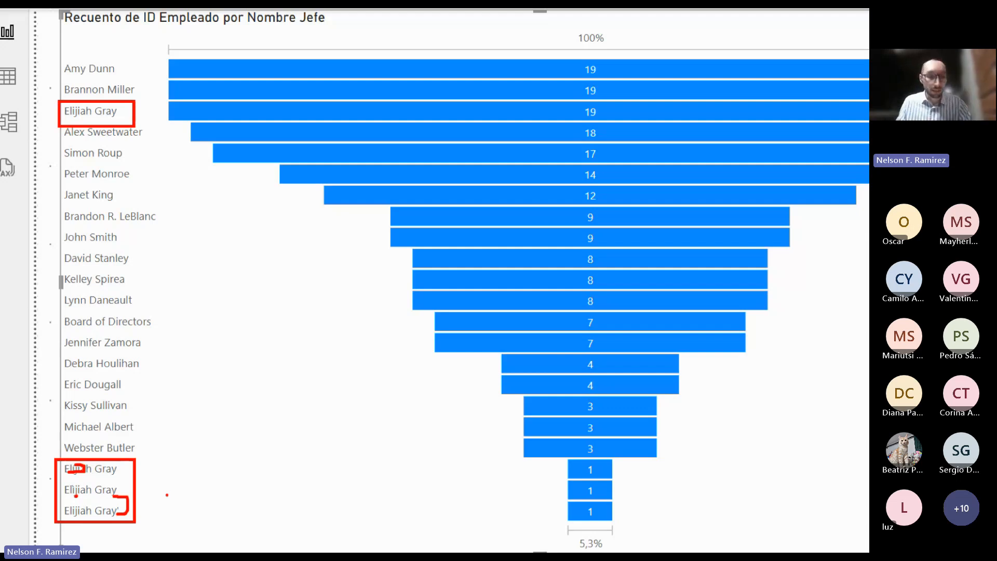
pyautogui.press('Escape')
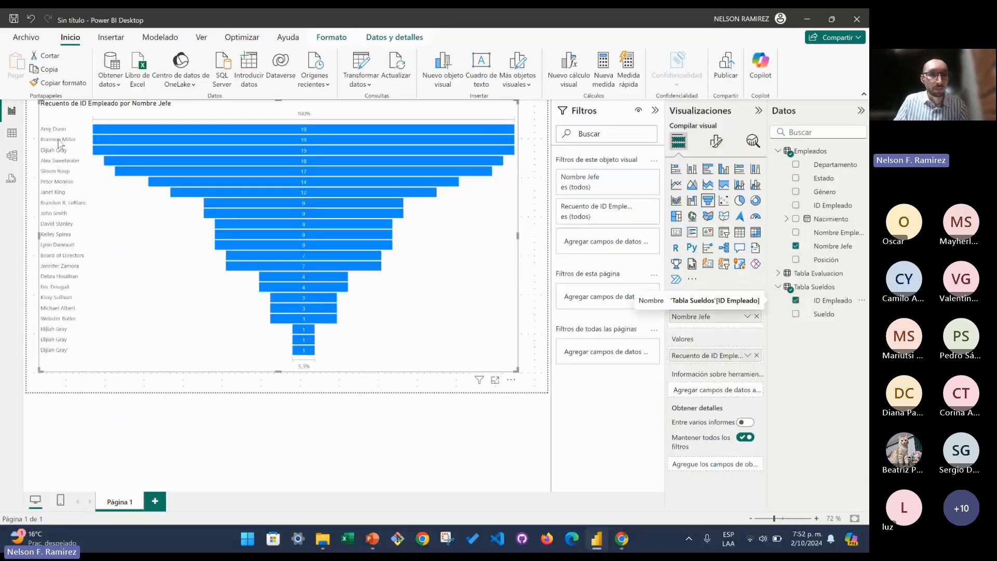
# - Open the Power Query editor to view the Empleados query, and switch back to the report
pyautogui.click(166, 39)
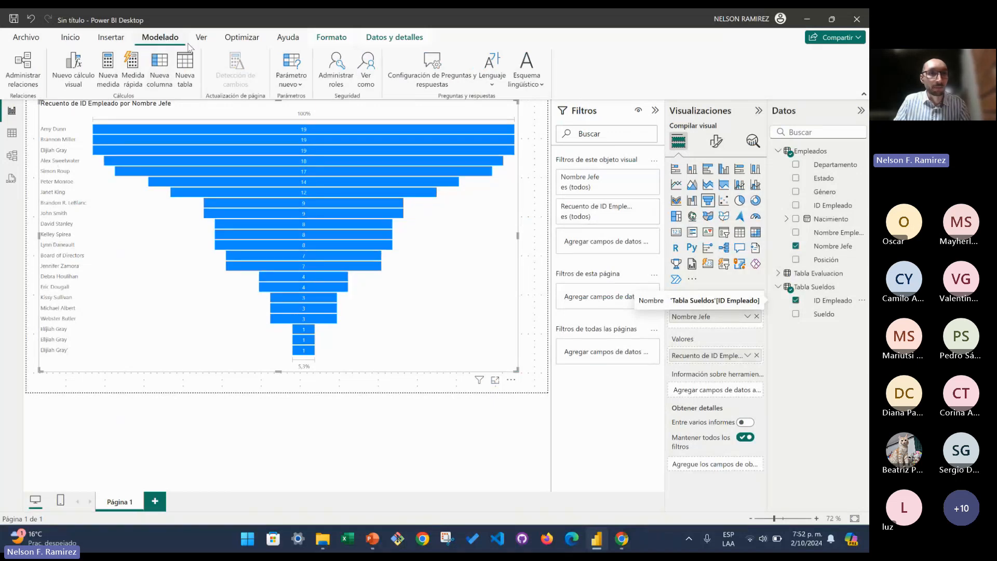
pyautogui.click(118, 41)
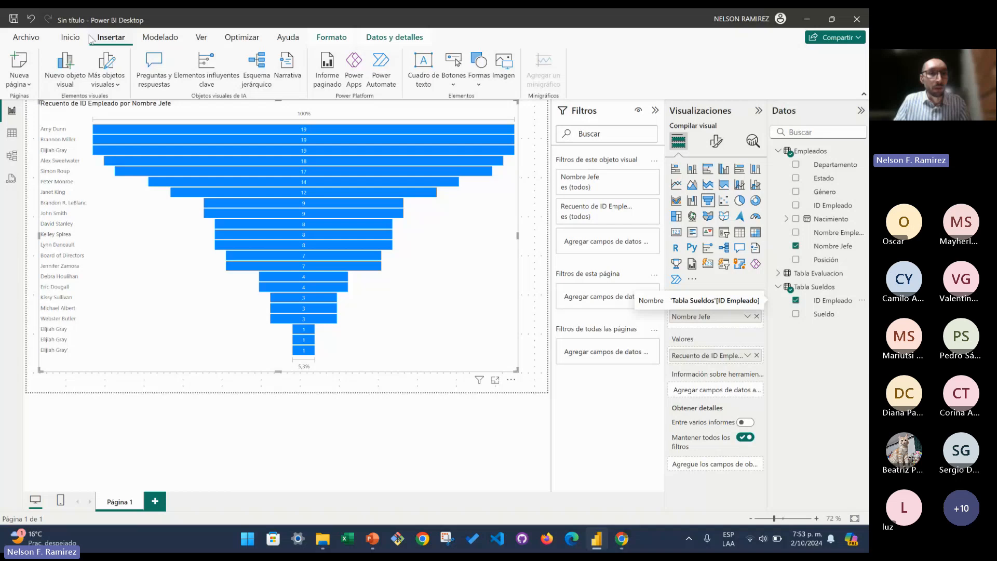
pyautogui.click(160, 39)
pyautogui.click(71, 39)
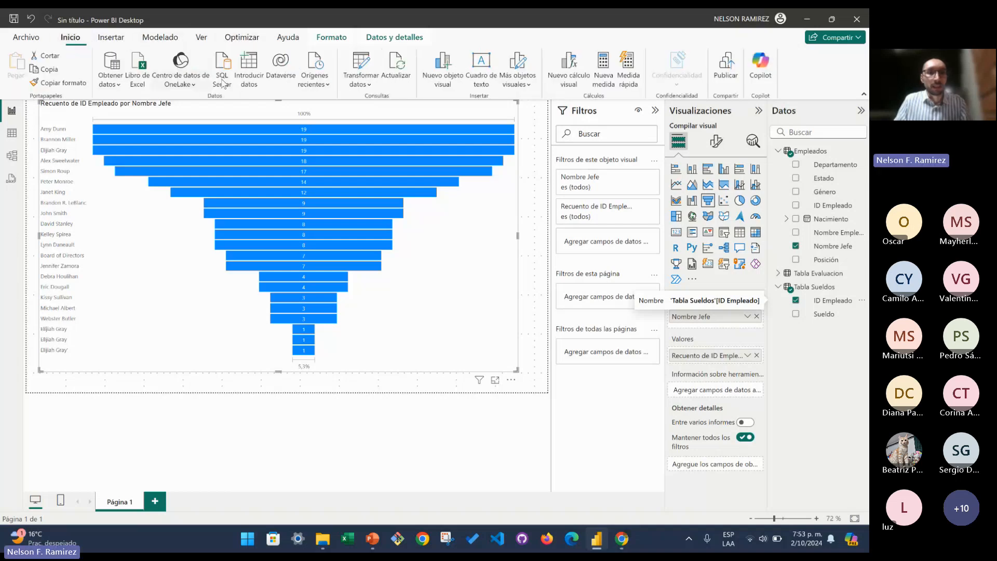
pyautogui.click(364, 64)
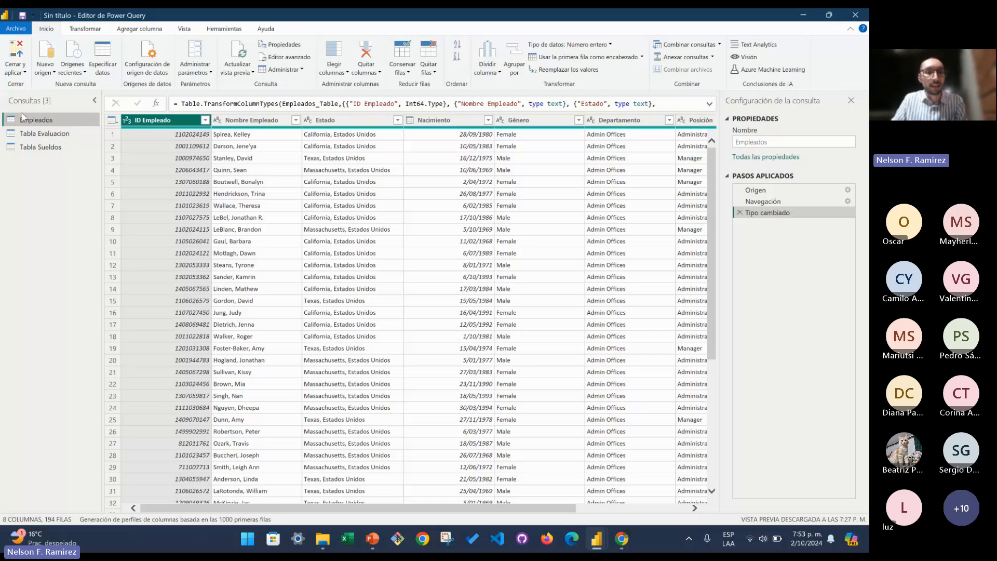
pyautogui.hotkey('alt', 'Tab')
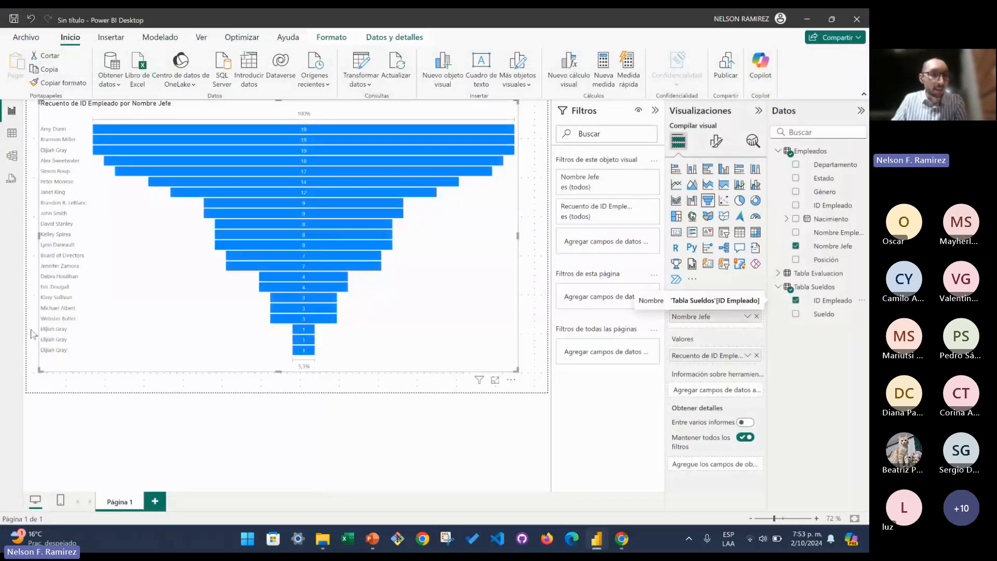
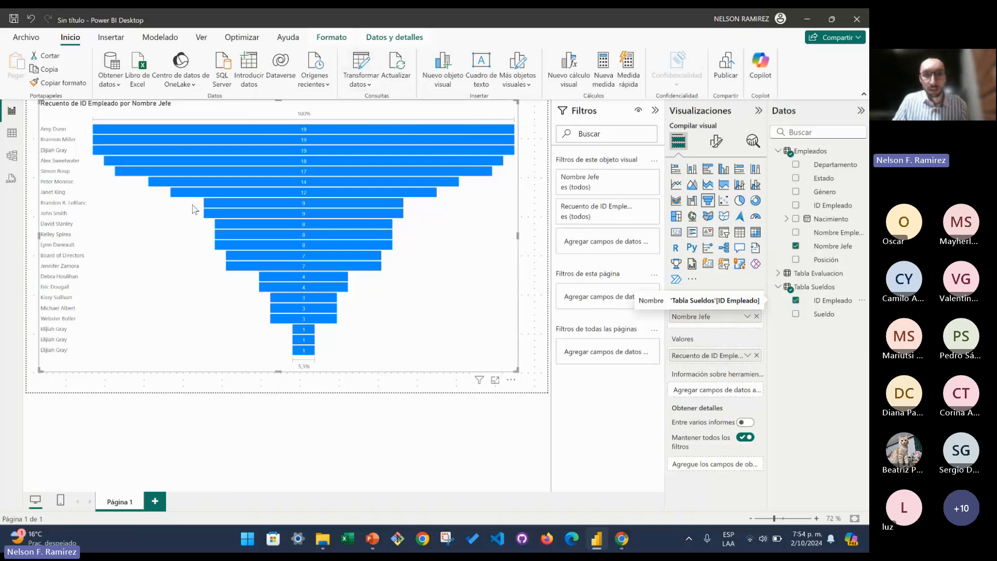
# - Switch to the Power Query editor and examine the distinct Nombre Jefe values in Empleados for spelling variants of the same manager
pyautogui.click(343, 57)
pyautogui.hotkey('alt', 'Tab')
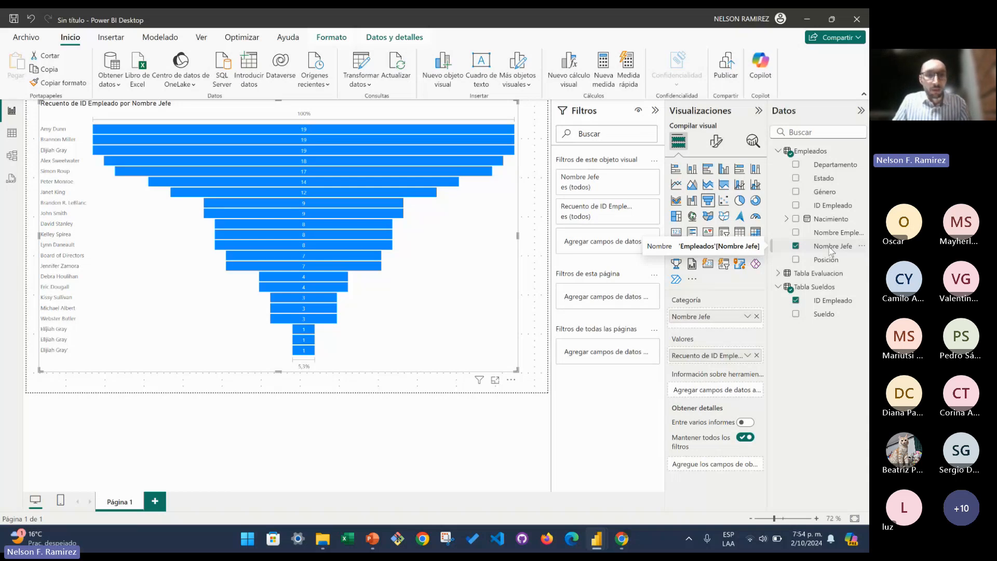
pyautogui.hotkey('alt', 'Tab')
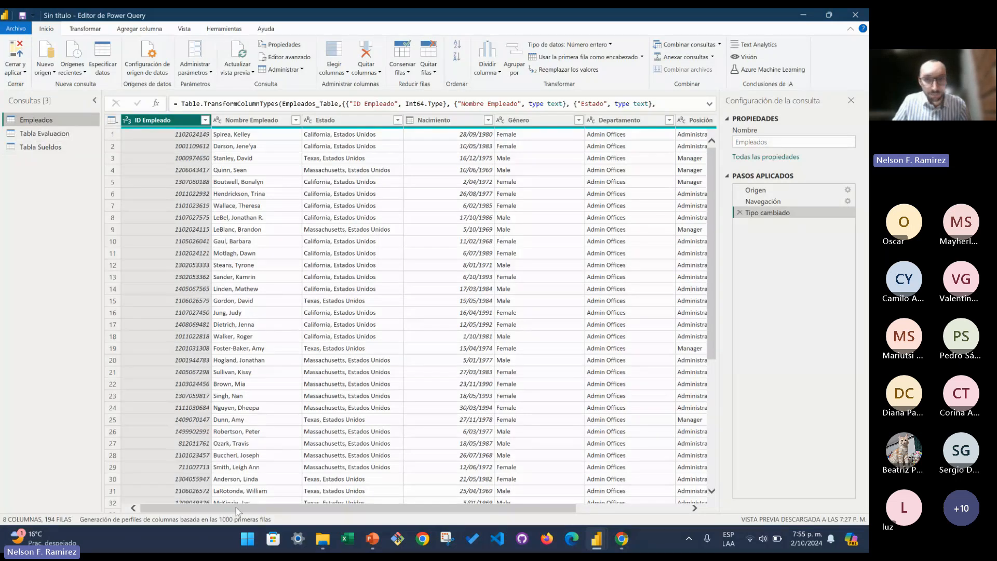
pyautogui.moveTo(236, 511); pyautogui.dragTo(349, 512)
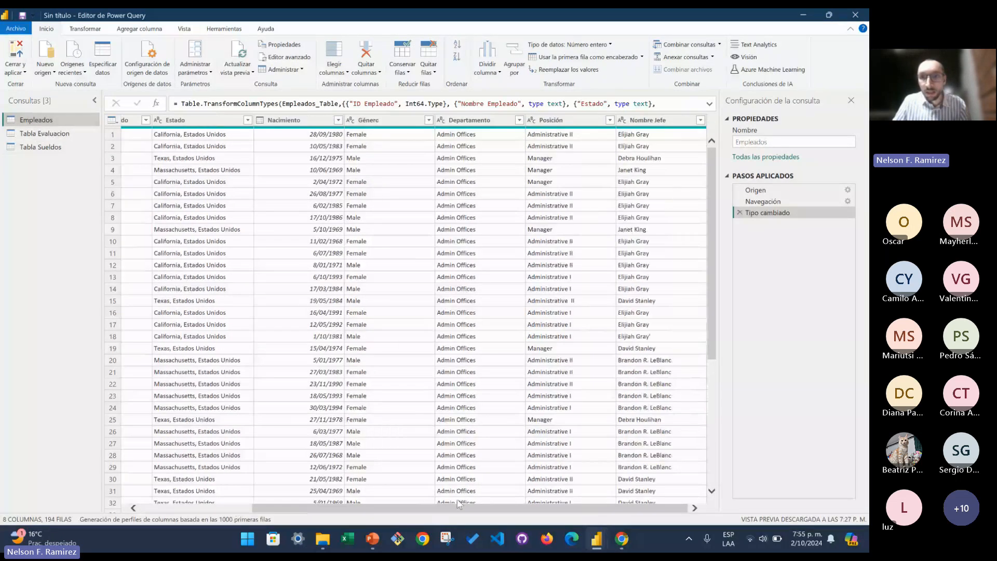
pyautogui.click(661, 121)
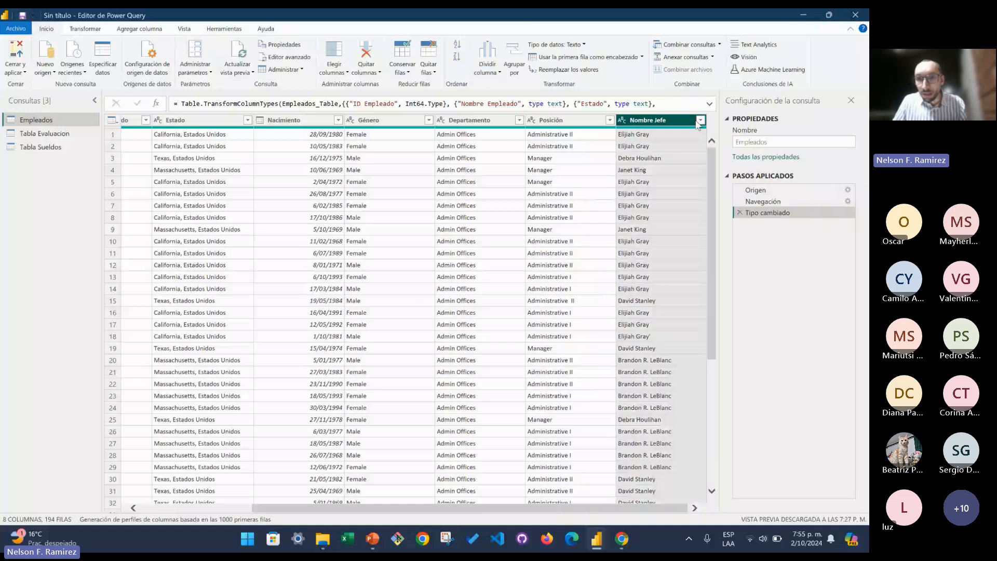
pyautogui.click(700, 120)
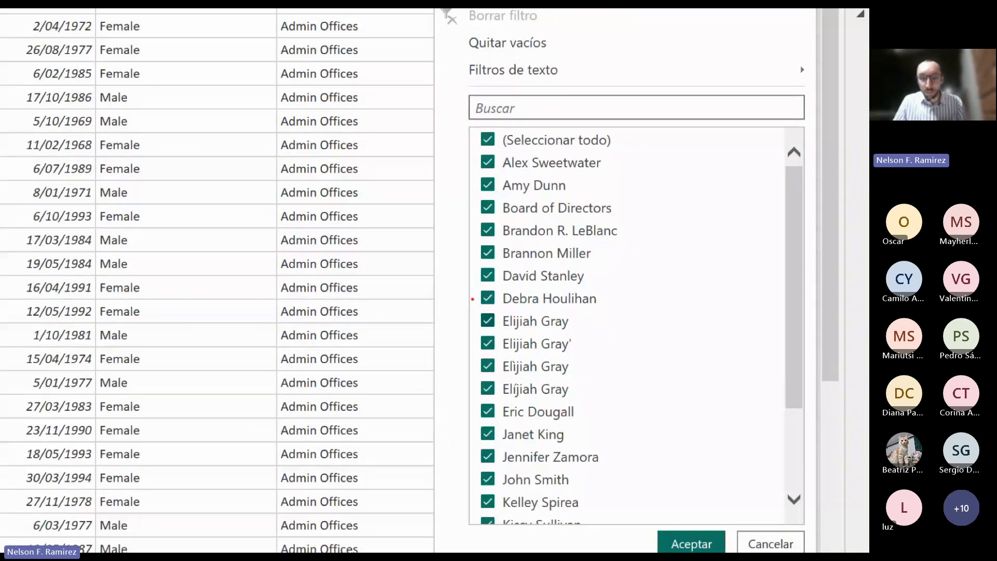
pyautogui.moveTo(473, 299); pyautogui.dragTo(588, 412)
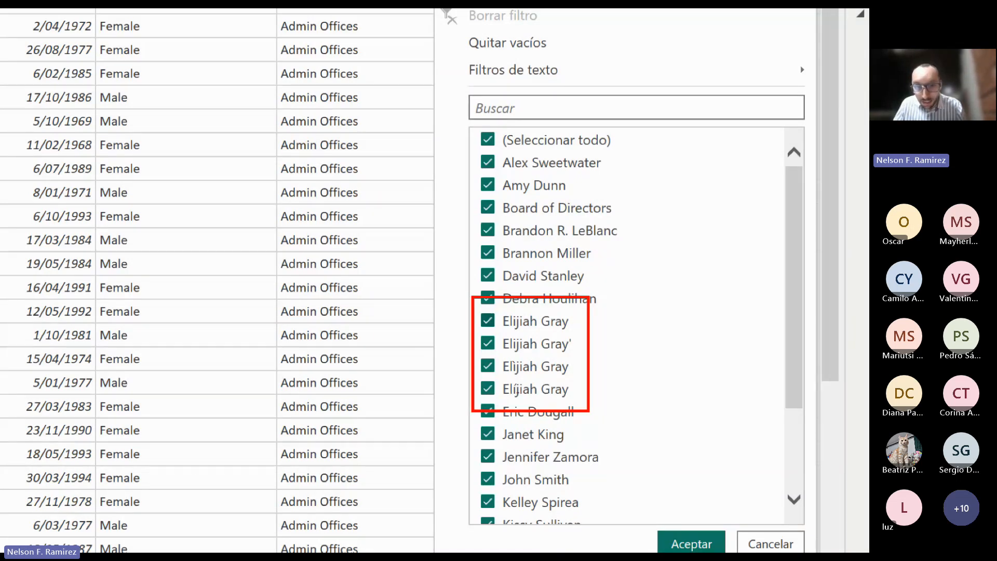
pyautogui.moveTo(524, 395)
pyautogui.mouseDown()
pyautogui.moveTo(503, 397)
pyautogui.moveTo(522, 372)
pyautogui.mouseUp()
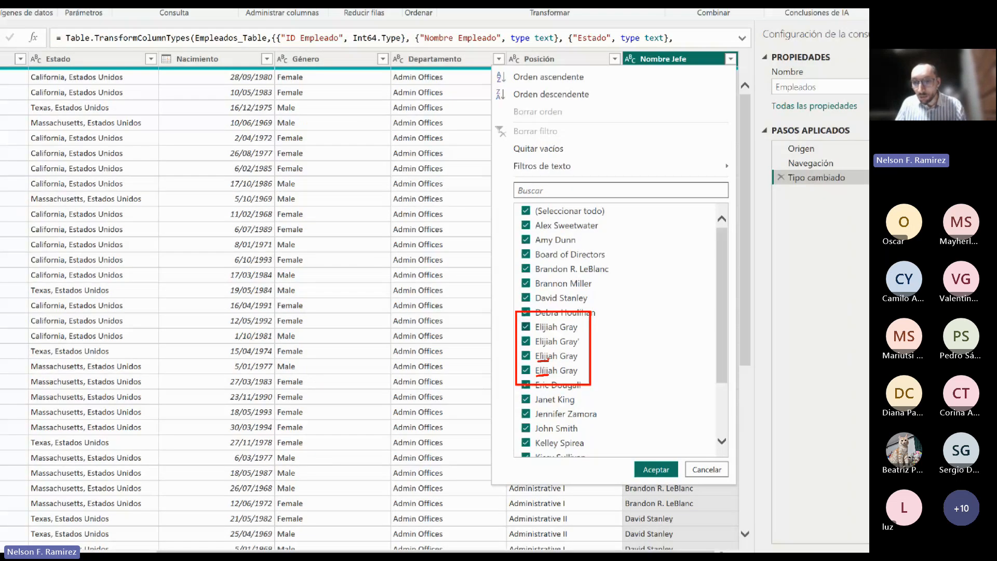
pyautogui.press('Escape')
# - Replace the grave-accented "ì" with a plain "i" in the Nombre Jefe column of the Empleados query
pyautogui.click(729, 539)
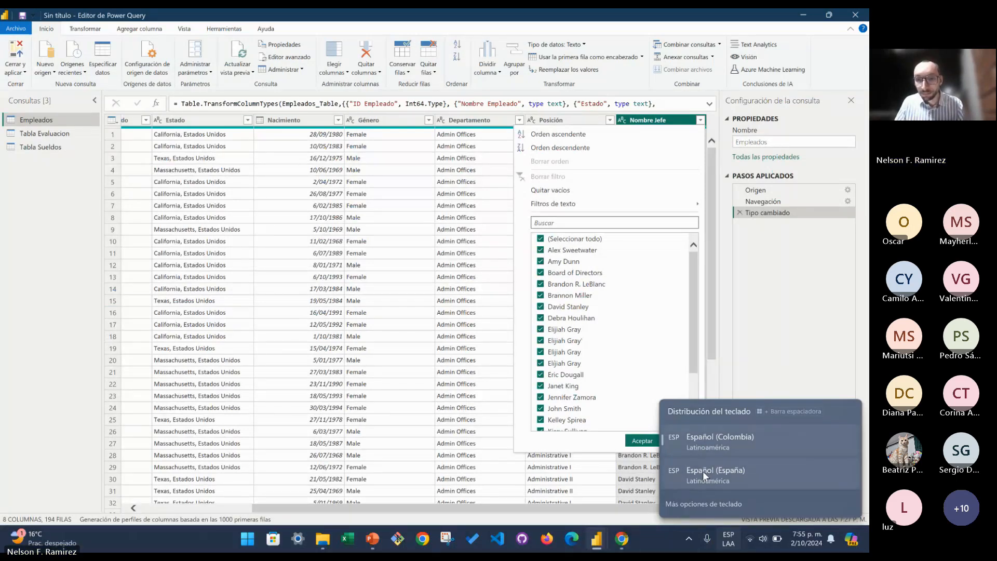
pyautogui.click(700, 427)
pyautogui.click(668, 123)
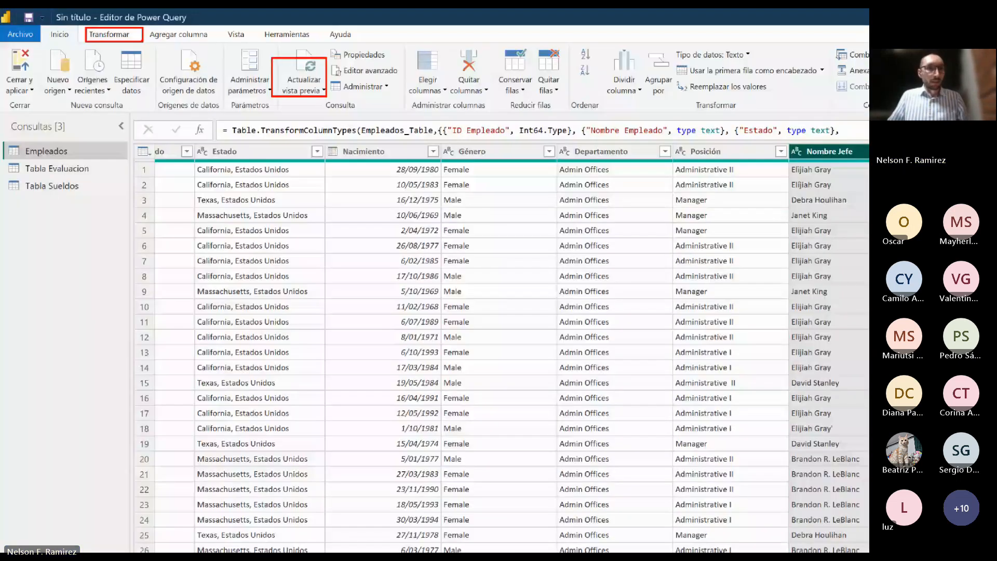
pyautogui.click(96, 32)
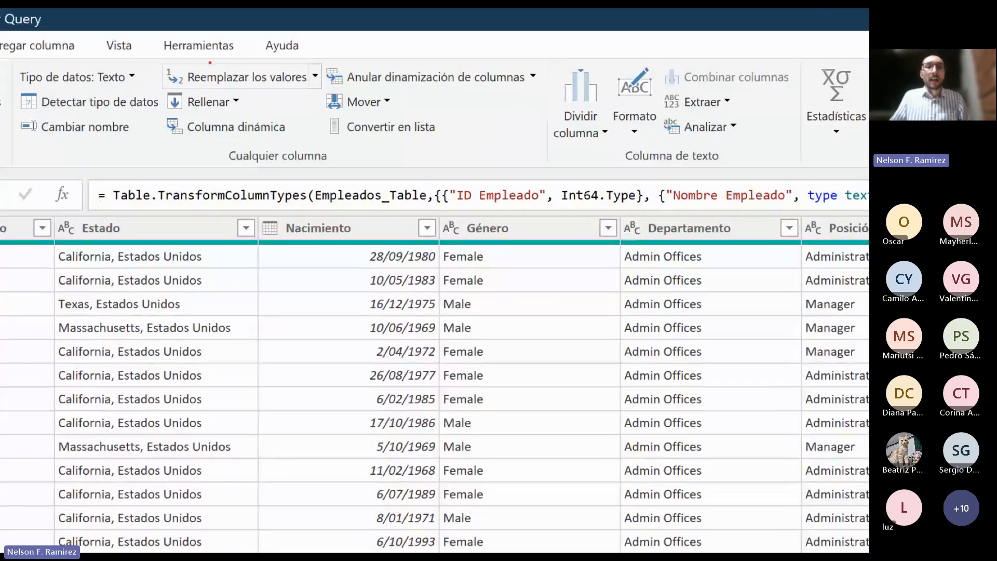
pyautogui.moveTo(157, 63); pyautogui.dragTo(327, 94)
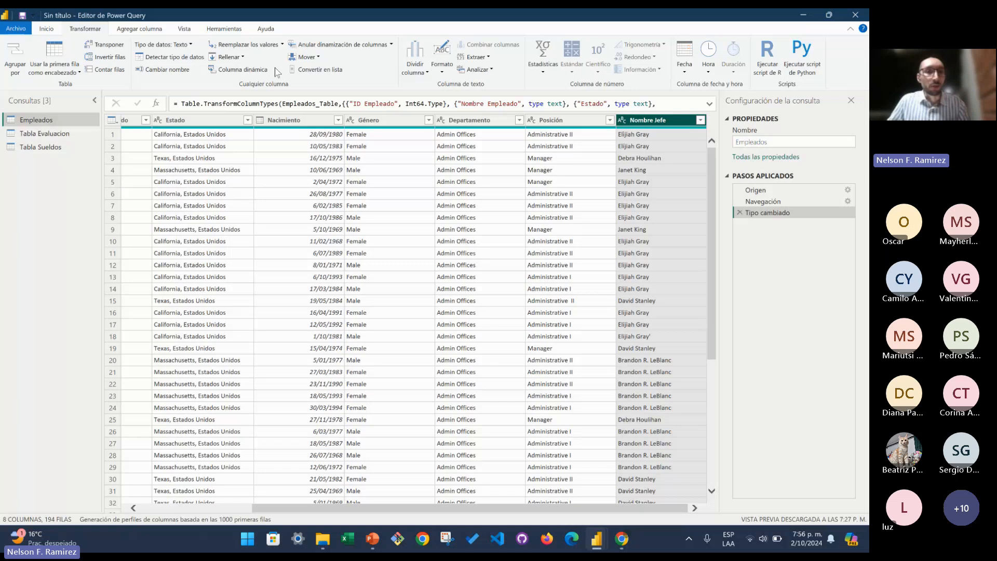
pyautogui.click(254, 50)
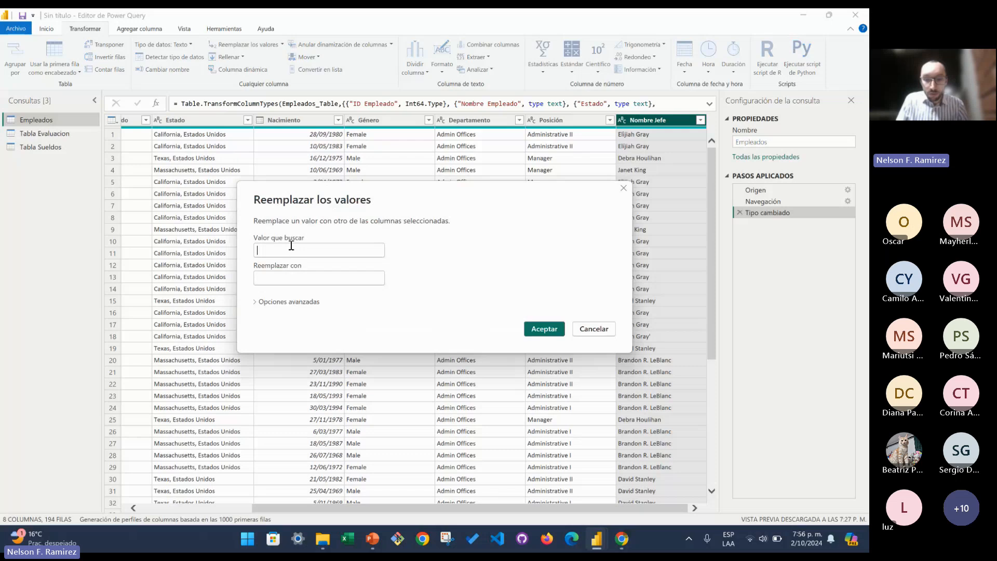
pyautogui.click(291, 245)
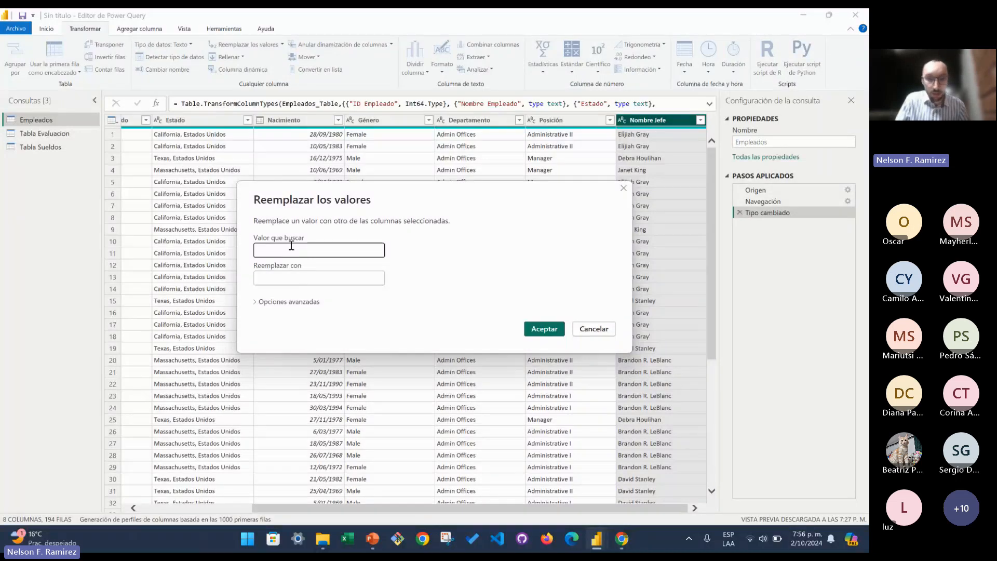
pyautogui.write("'")
pyautogui.press('Tab')
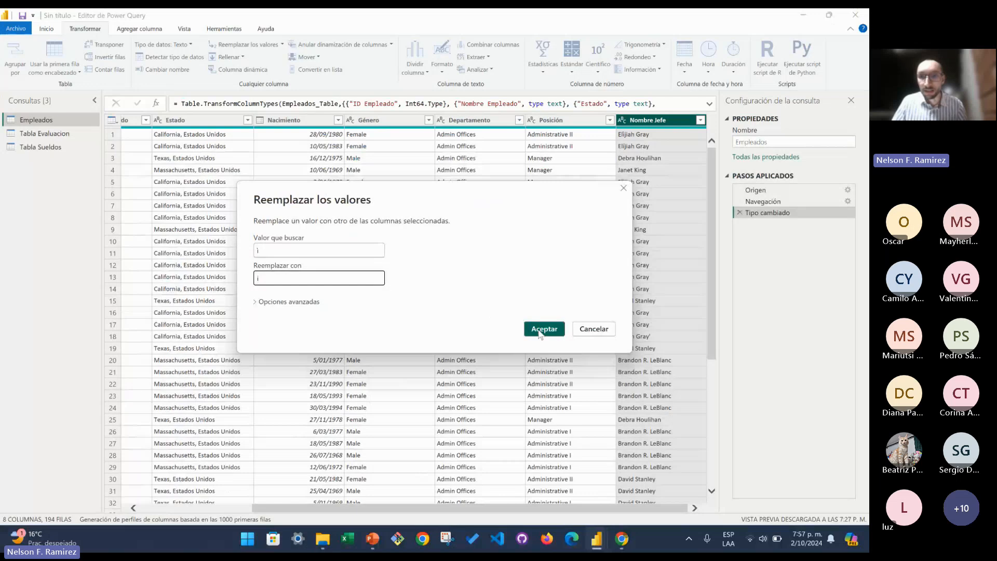
pyautogui.click(543, 329)
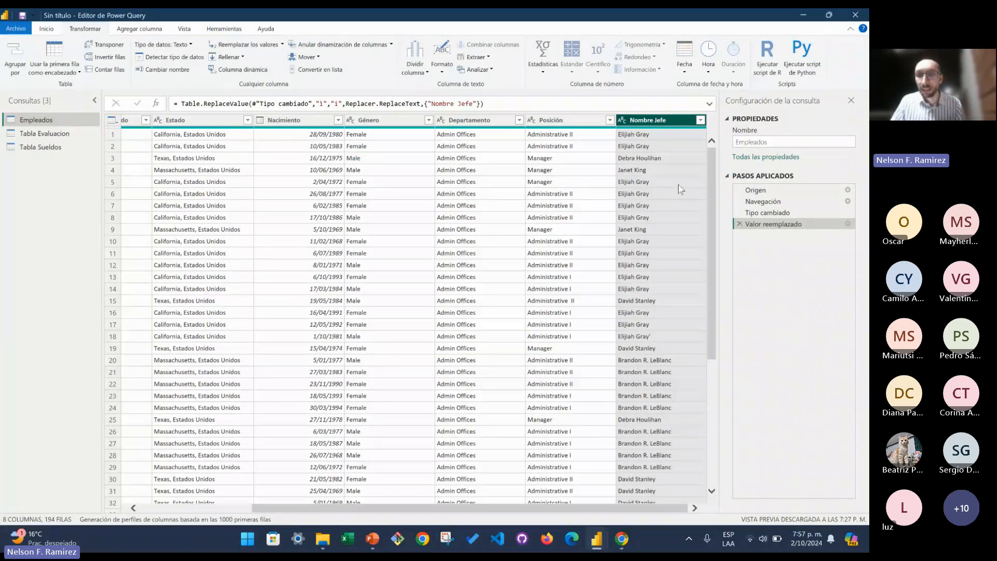
# - Check the distinct Nombre Jefe values for remaining variants and replace the apostrophe with nothing in that column
pyautogui.click(701, 120)
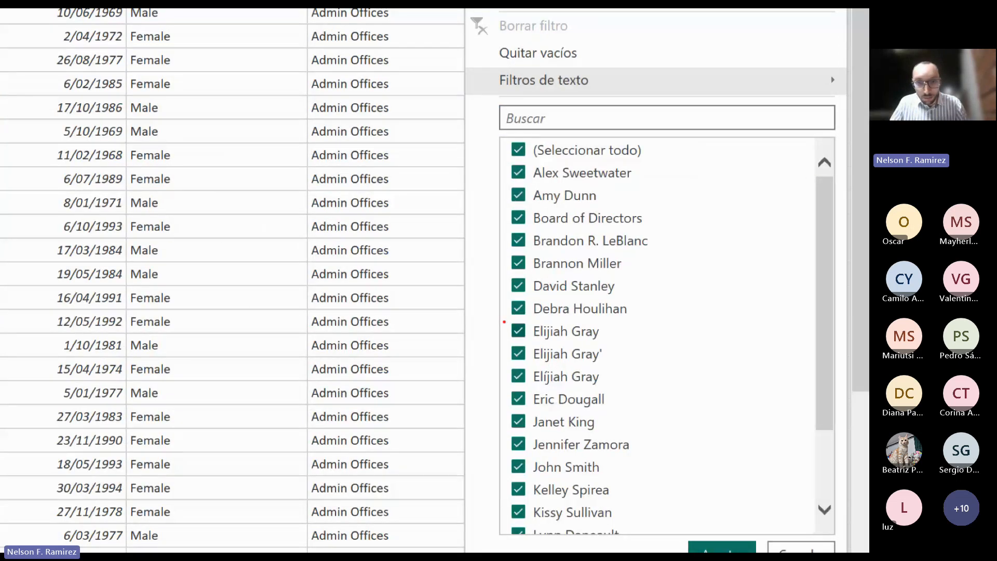
pyautogui.moveTo(504, 322); pyautogui.dragTo(638, 390)
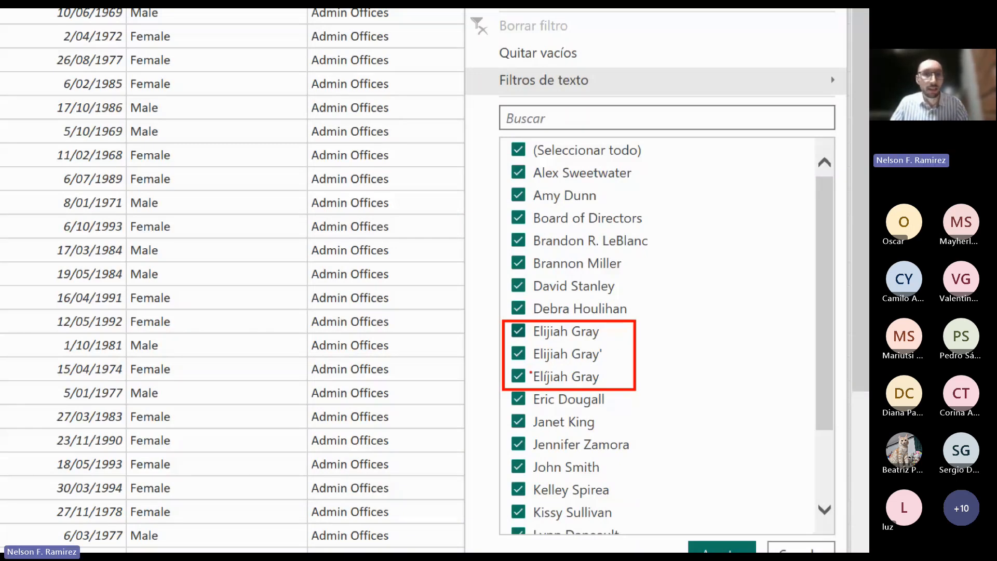
pyautogui.press('Escape')
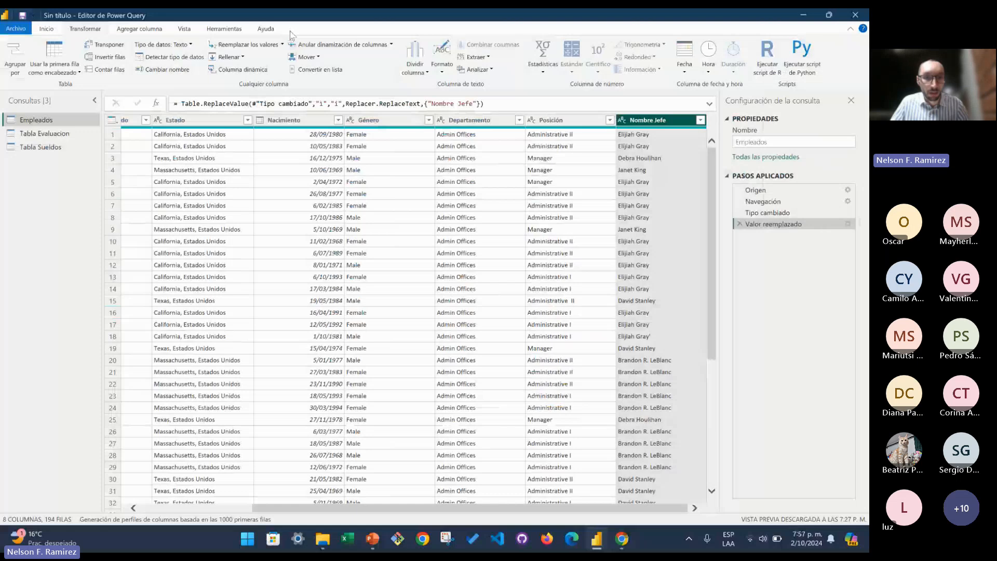
pyautogui.click(259, 44)
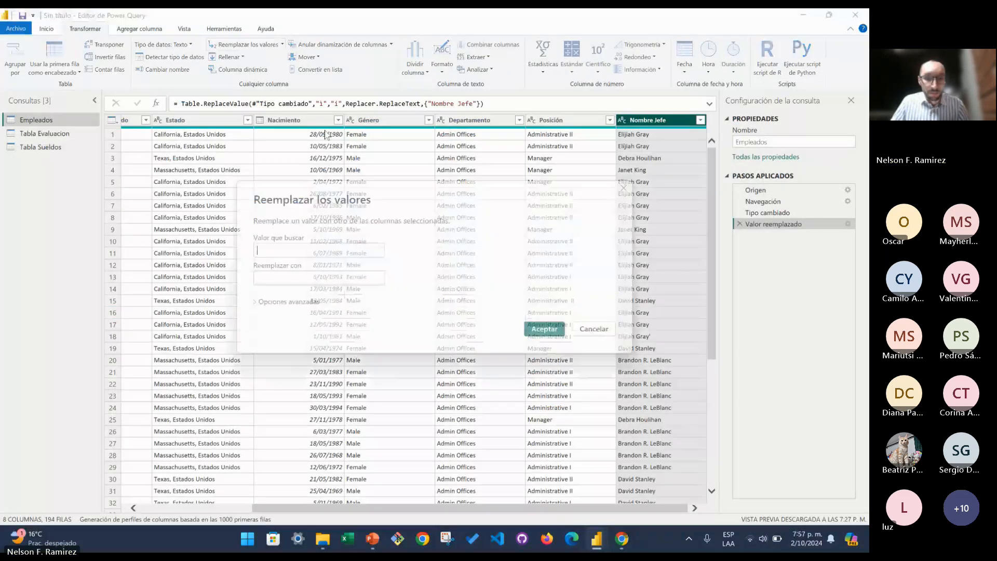
pyautogui.click(313, 248)
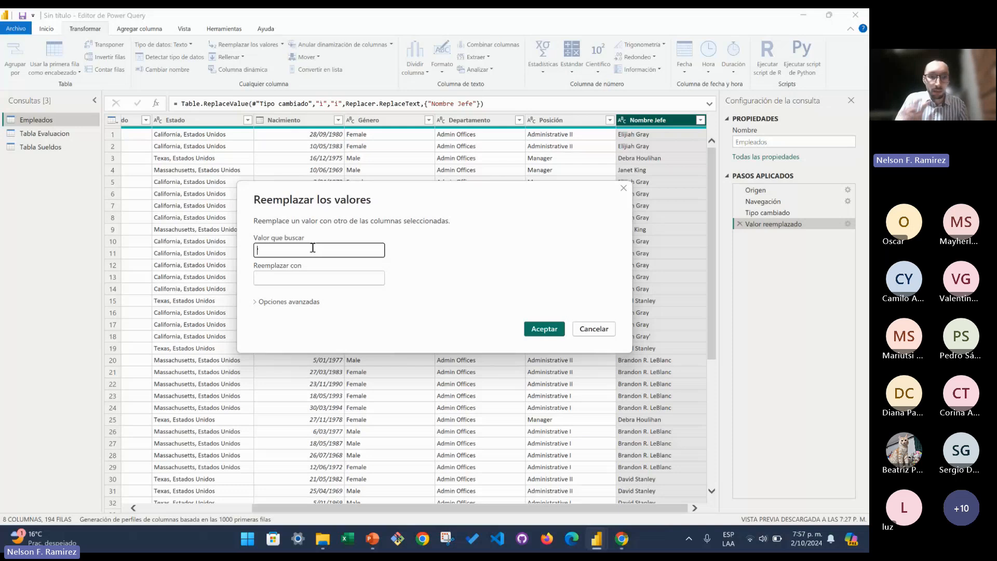
pyautogui.write('?')
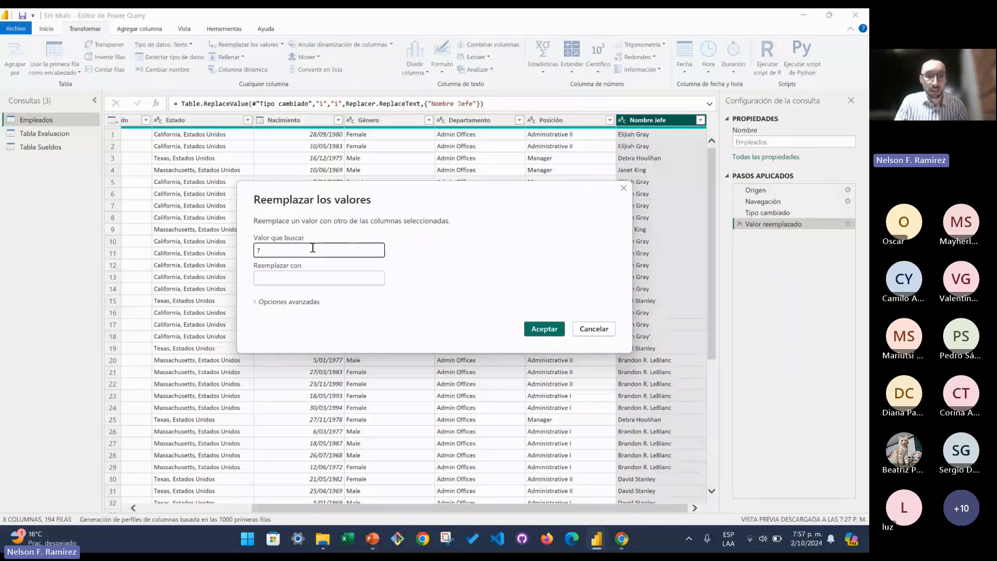
pyautogui.press('BackSpace')
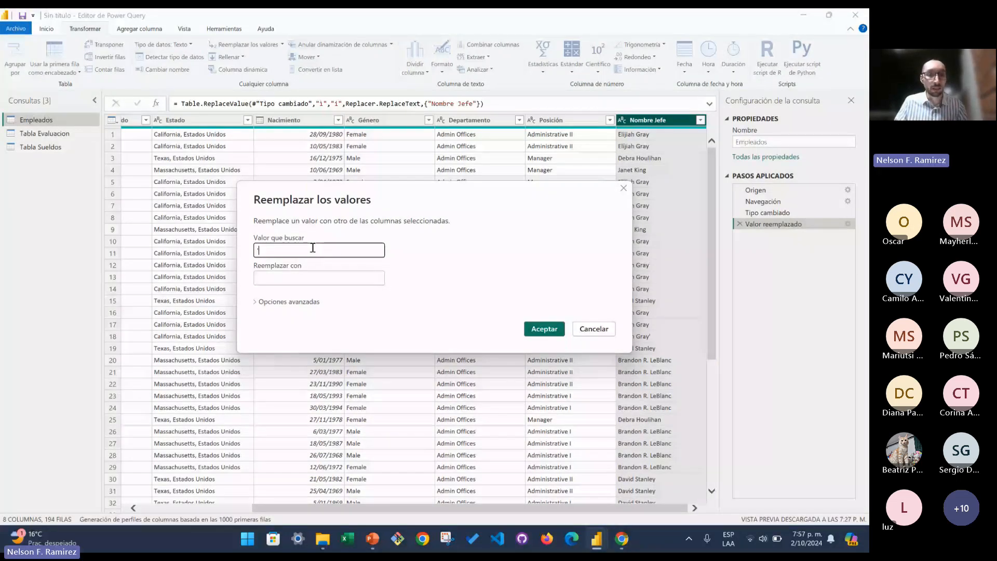
pyautogui.click(299, 278)
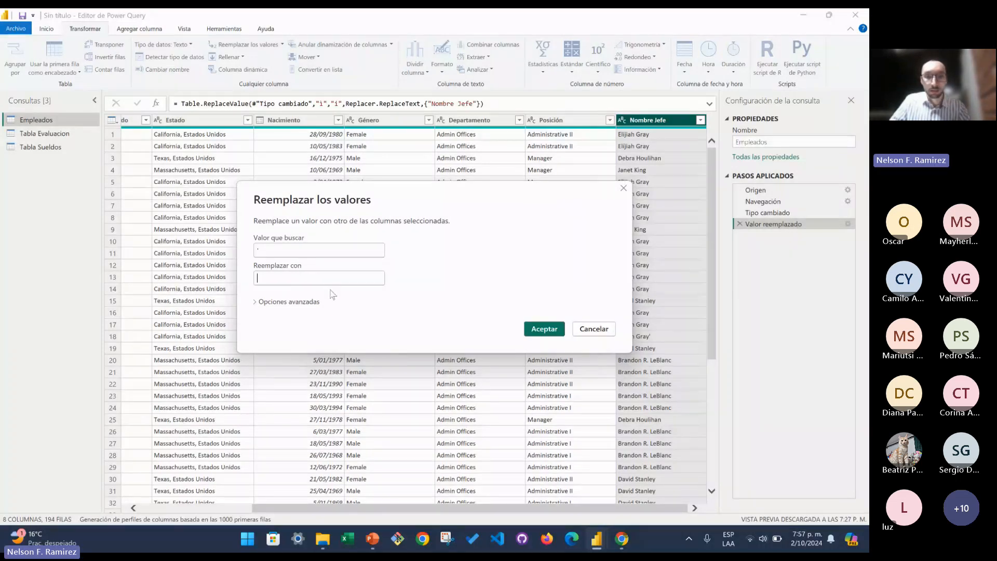
pyautogui.click(545, 329)
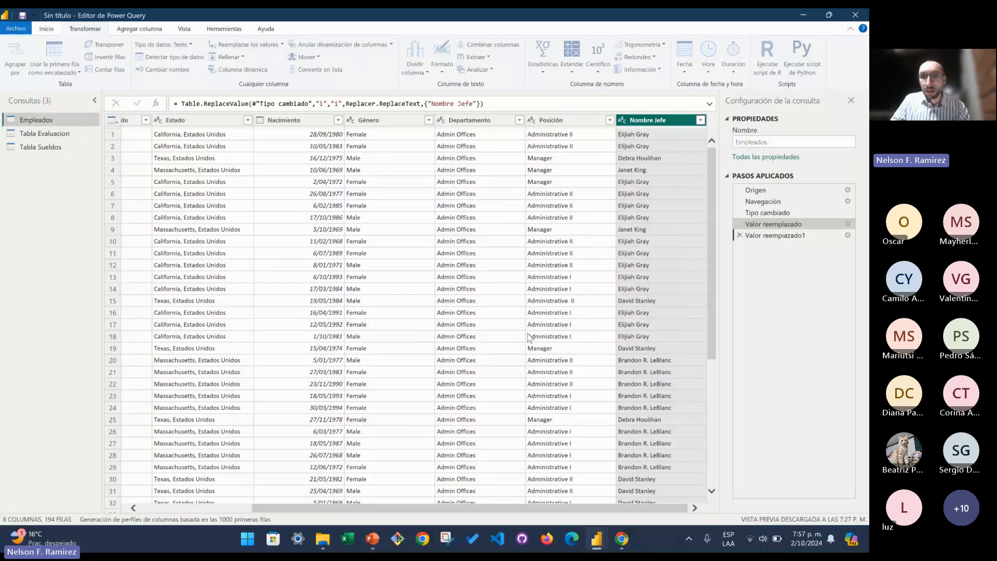
# - Review the Nombre Jefe filter values for remaining duplicates and accept the filter with all names selected
pyautogui.click(700, 121)
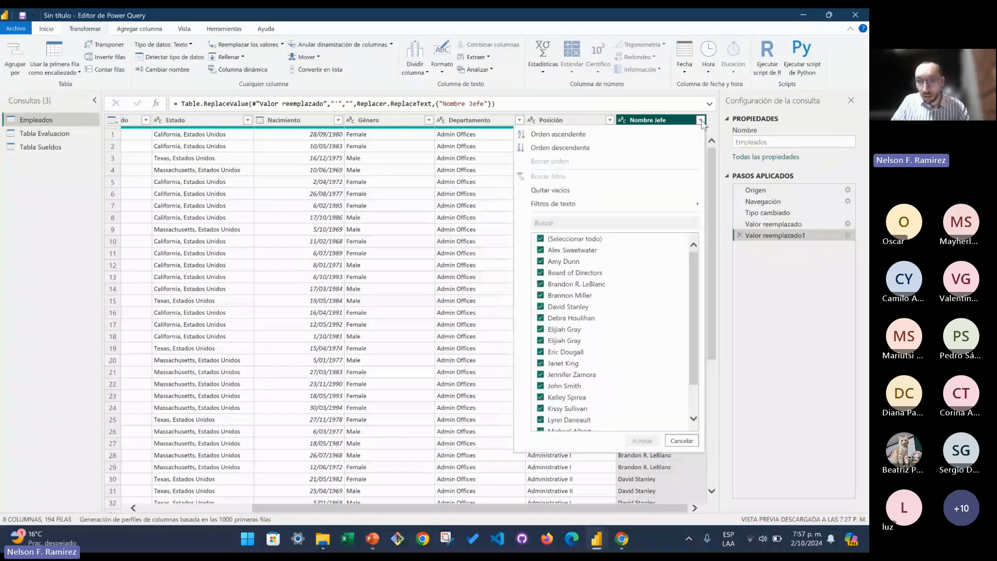
pyautogui.click(565, 329)
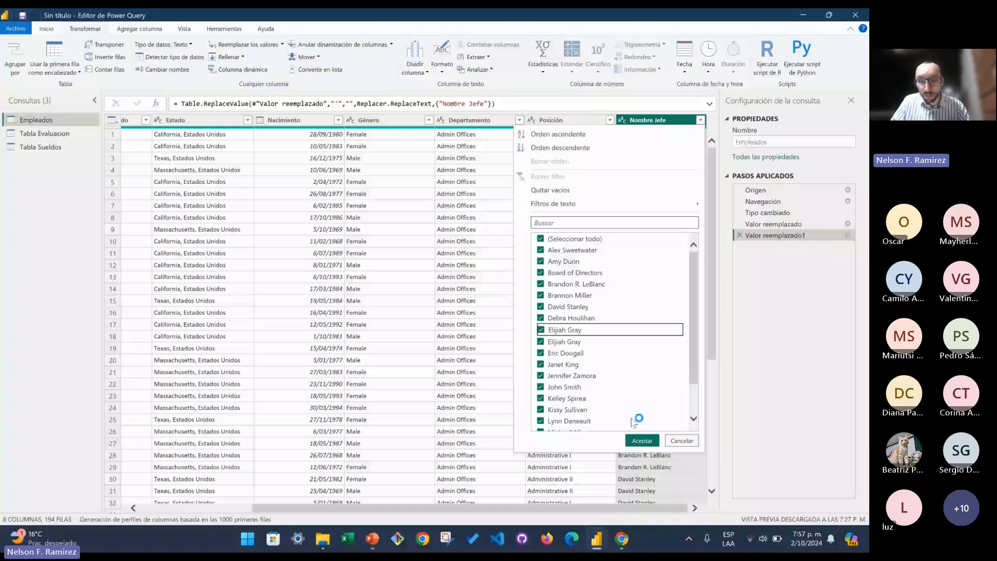
pyautogui.click(642, 440)
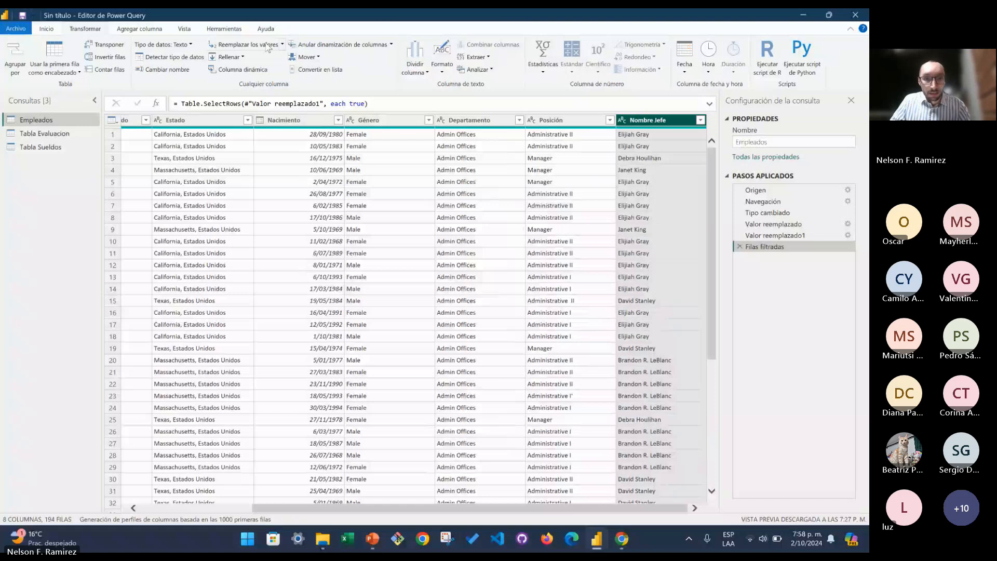
# - Replace the acute-accented "í" with a plain "i" in the Nombre Jefe column
pyautogui.click(267, 46)
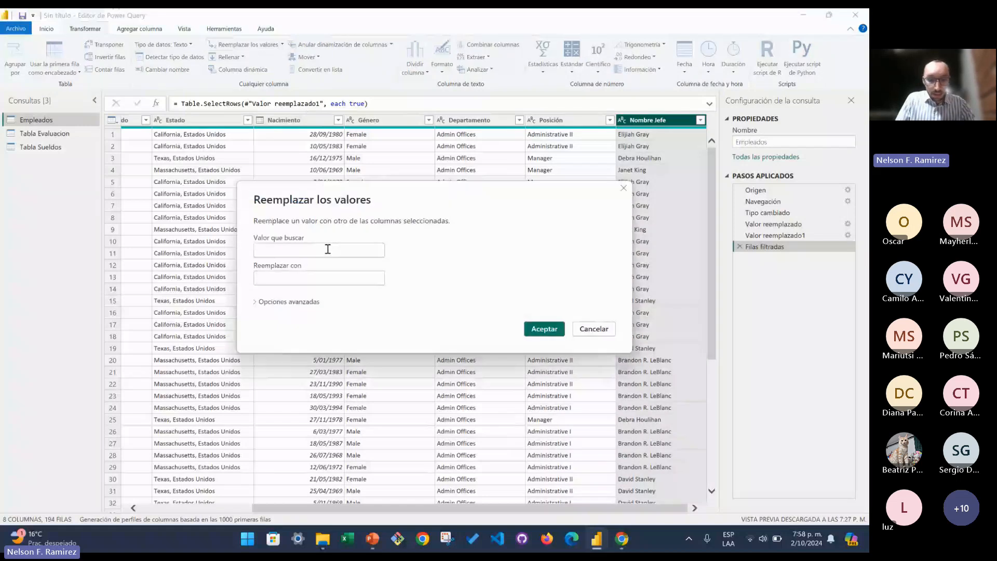
pyautogui.click(329, 250)
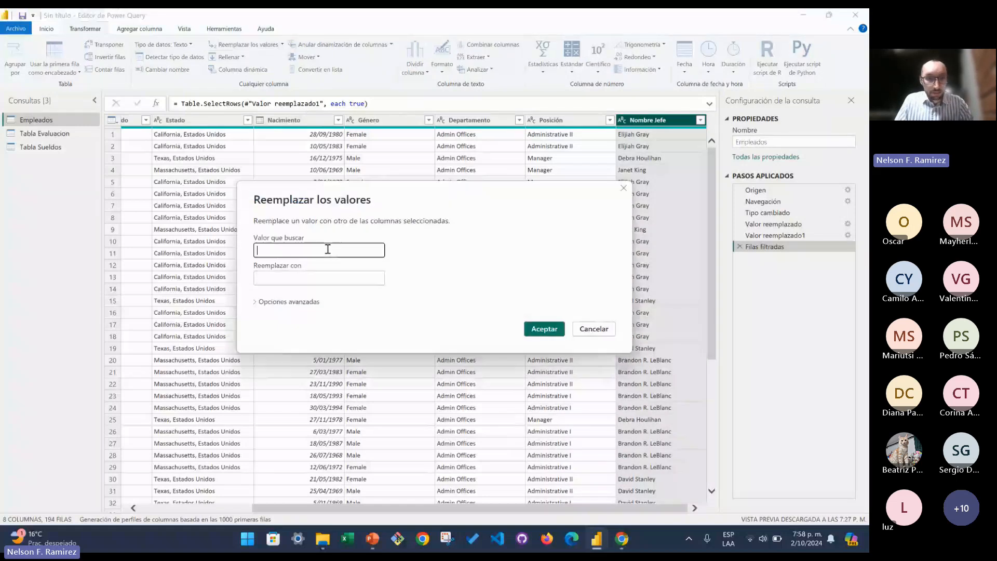
pyautogui.click(325, 277)
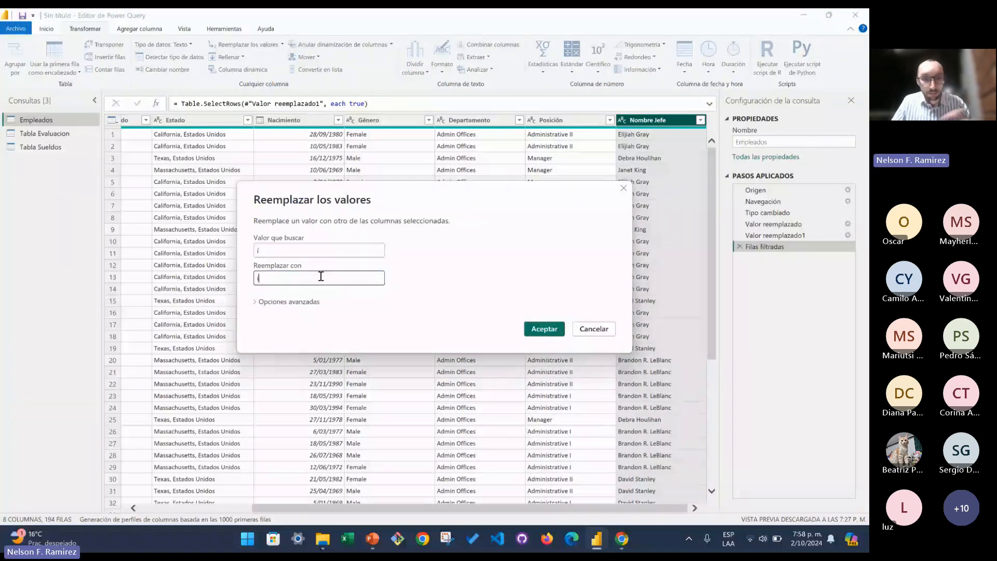
pyautogui.click(540, 337)
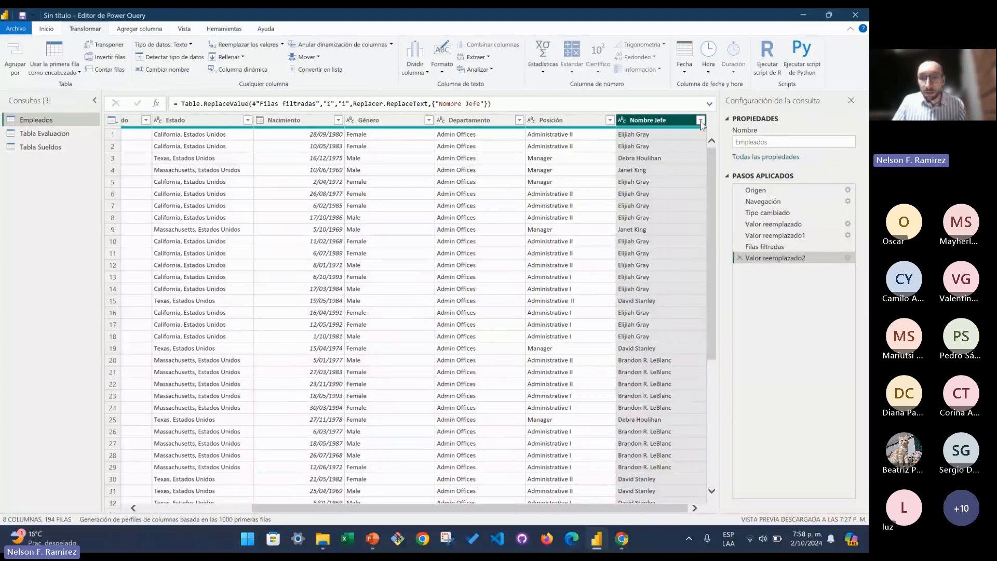
# - Verify the unified manager name among the Nombre Jefe values and accept the column's filter with every value still selected
pyautogui.click(701, 120)
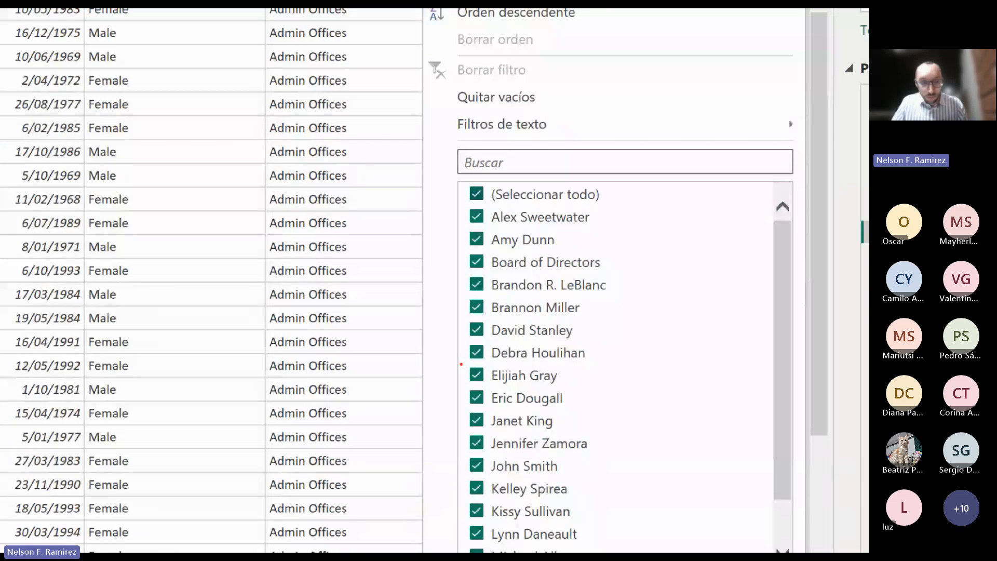
pyautogui.moveTo(461, 364)
pyautogui.mouseDown()
pyautogui.moveTo(547, 369)
pyautogui.moveTo(570, 389)
pyautogui.mouseUp()
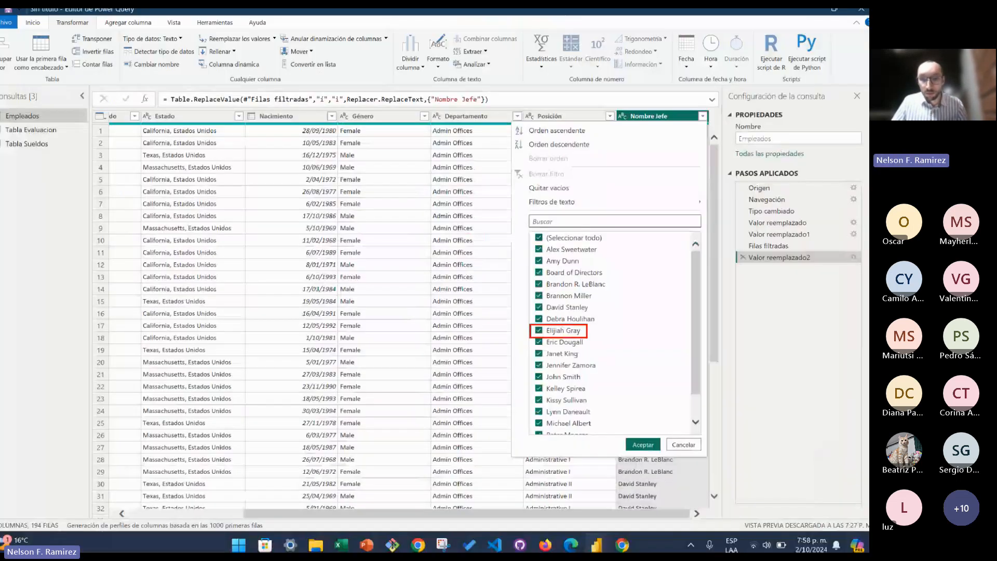
pyautogui.click(643, 445)
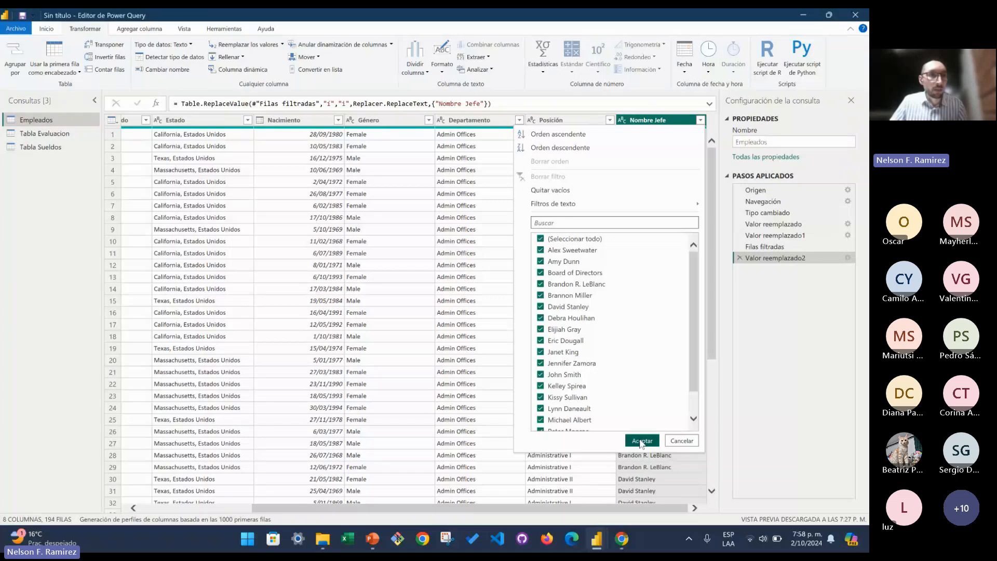
pyautogui.click(35, 23)
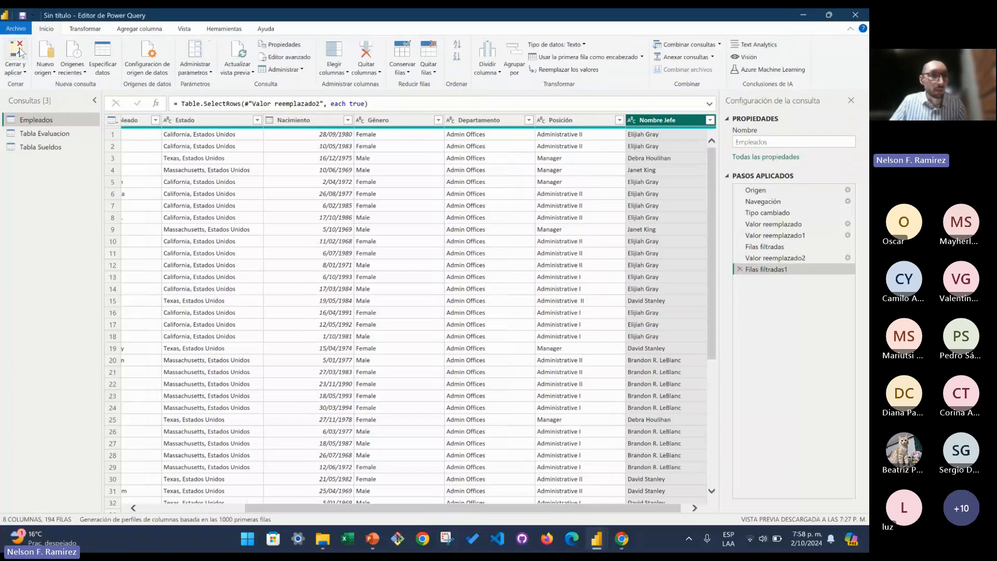
# - Close and apply the query changes, and mark the top manager and their employee count on the funnel chart
pyautogui.click(16, 57)
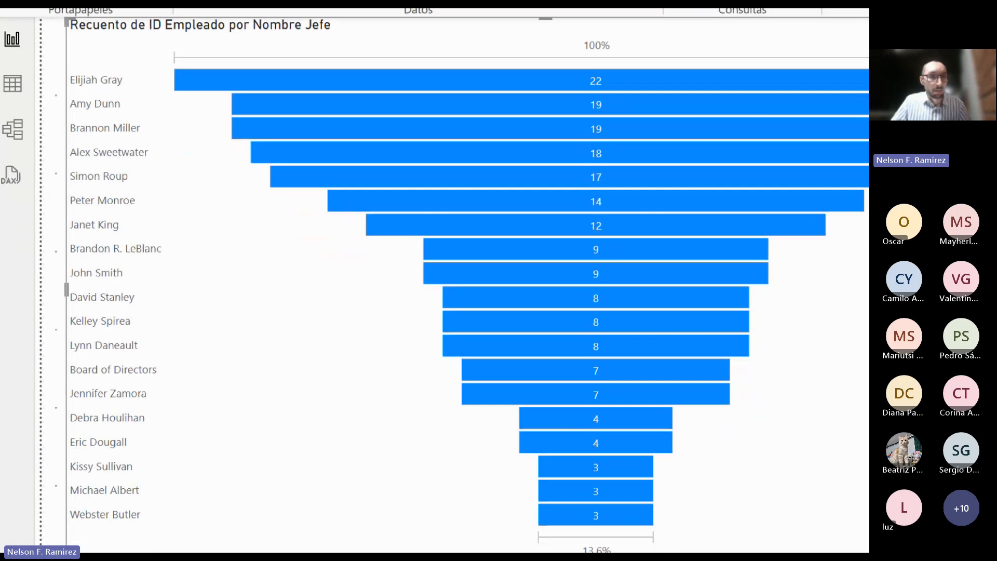
pyautogui.moveTo(58, 69)
pyautogui.mouseDown()
pyautogui.moveTo(99, 91)
pyautogui.moveTo(144, 95)
pyautogui.mouseUp()
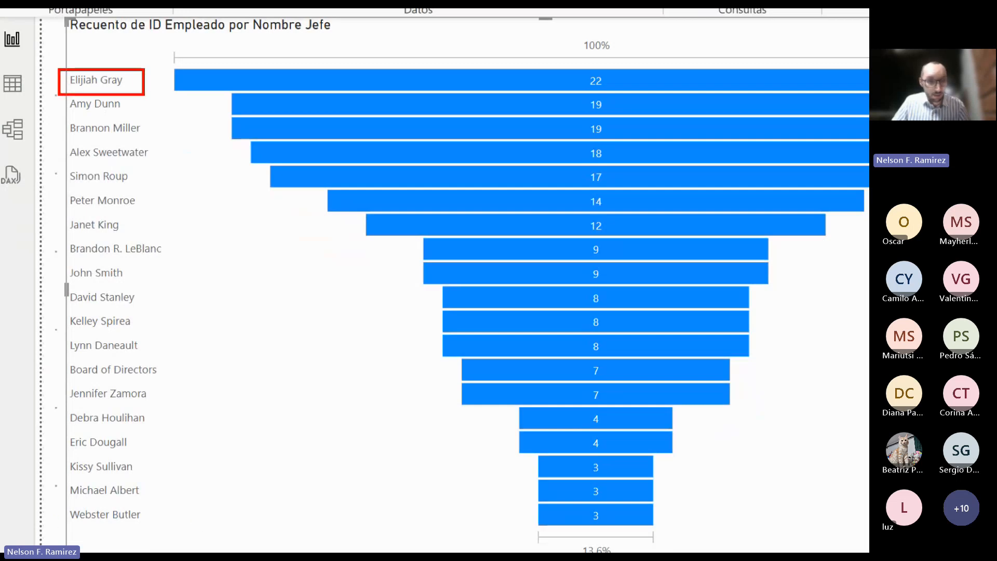
pyautogui.moveTo(54, 514); pyautogui.dragTo(171, 547)
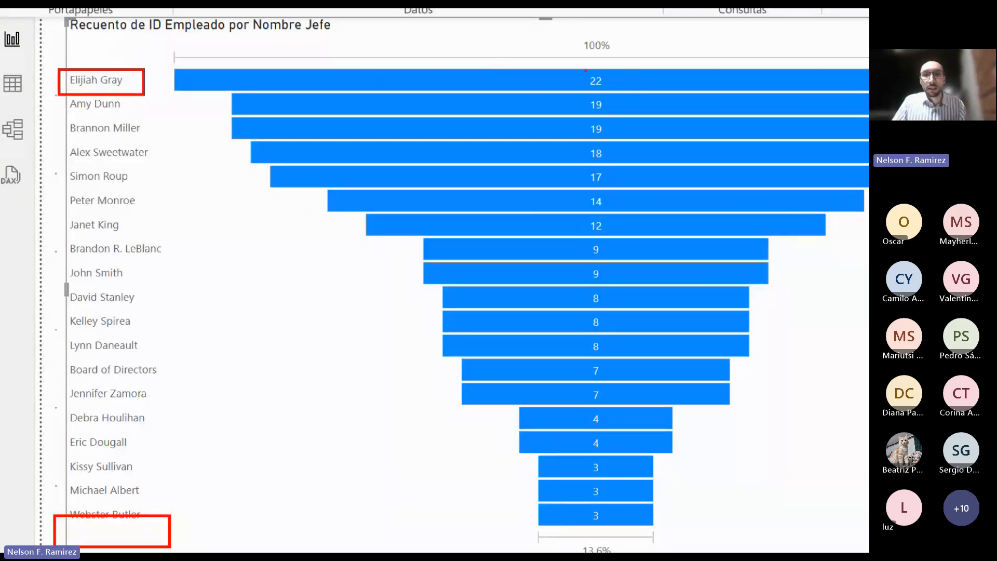
pyautogui.moveTo(584, 70); pyautogui.dragTo(614, 91)
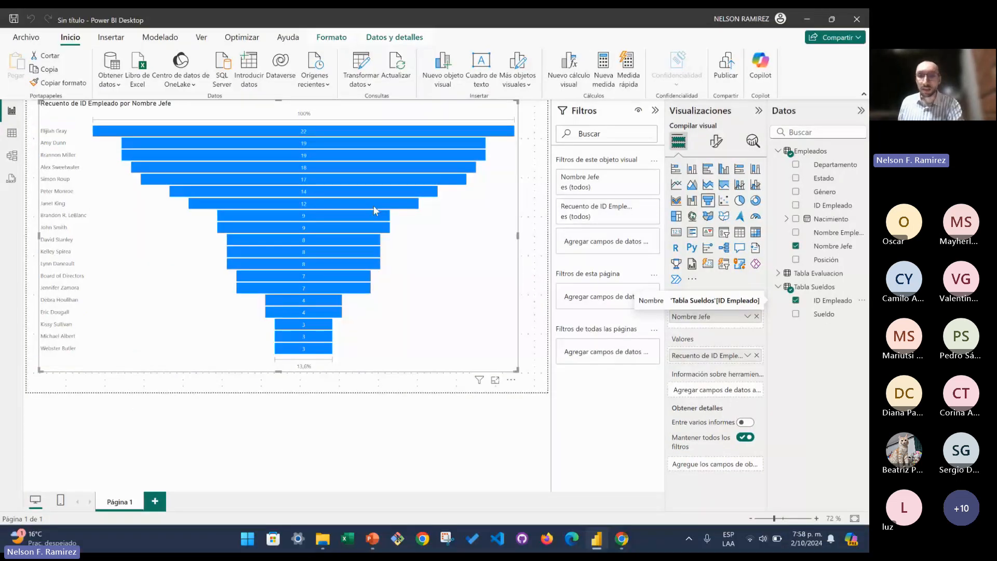
# - Convert the employees-per-manager funnel to a clustered bar chart and finally to a pie chart
pyautogui.moveTo(375, 210)
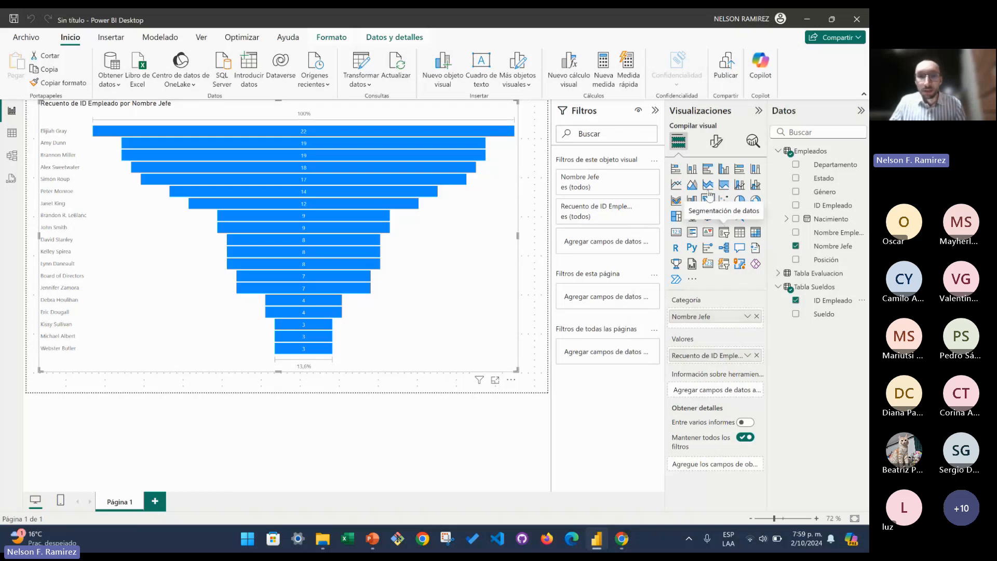
pyautogui.click(708, 168)
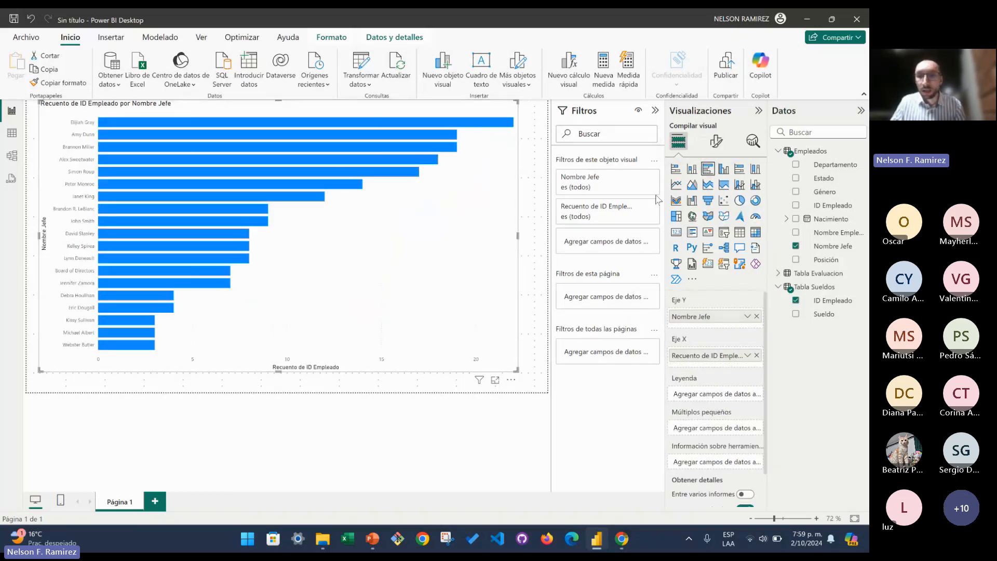
pyautogui.click(740, 201)
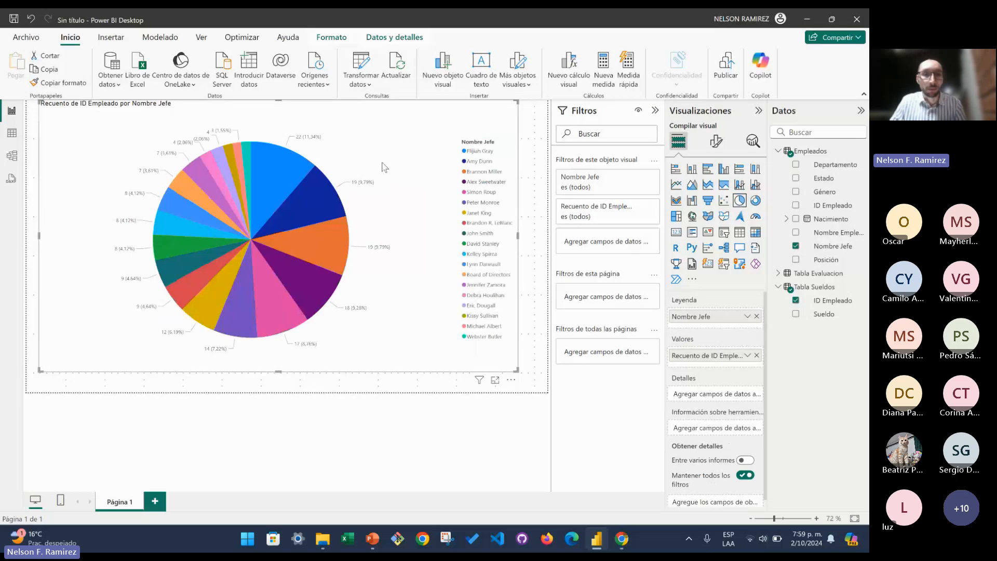
pyautogui.moveTo(290, 207)
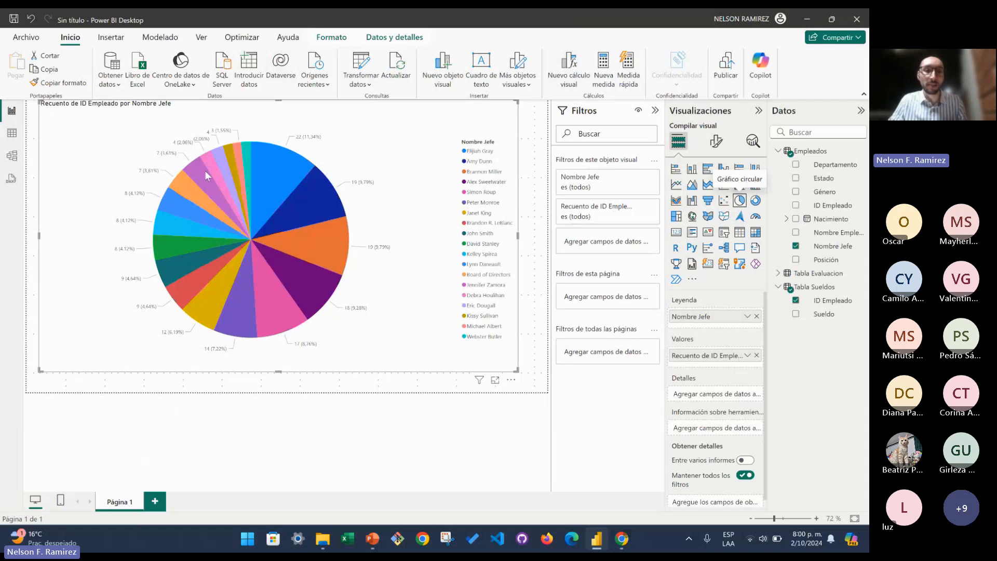
pyautogui.moveTo(204, 170)
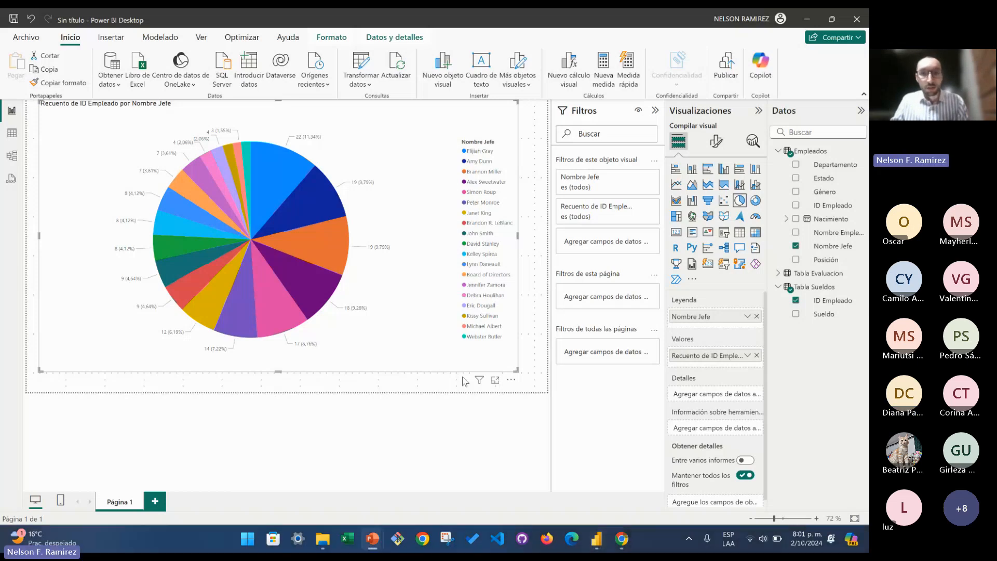
# - Switch to the 2-Ciclo de Webinars presentation in PowerPoint
pyautogui.hotkey('alt', 'Tab')
pyautogui.press('Tab')
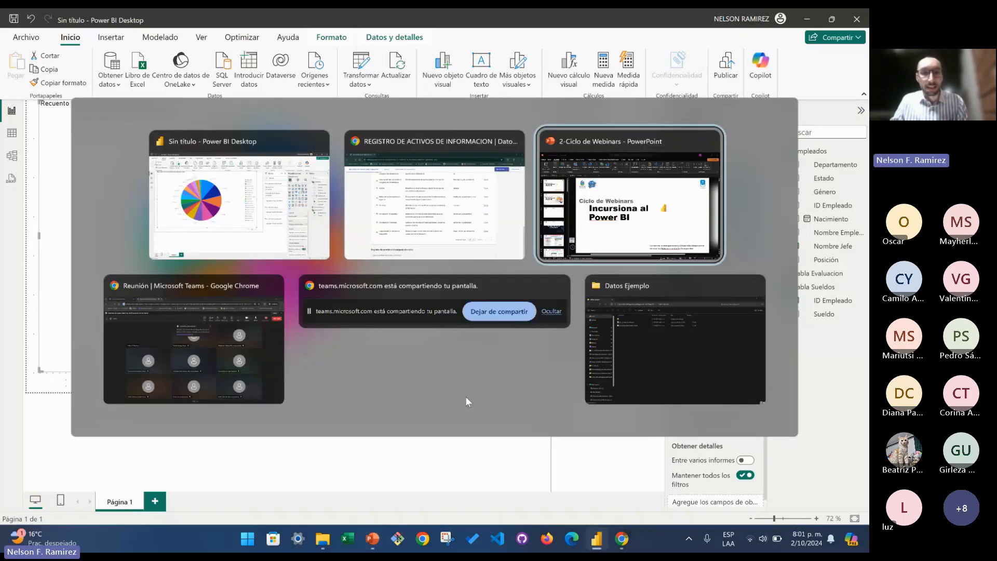